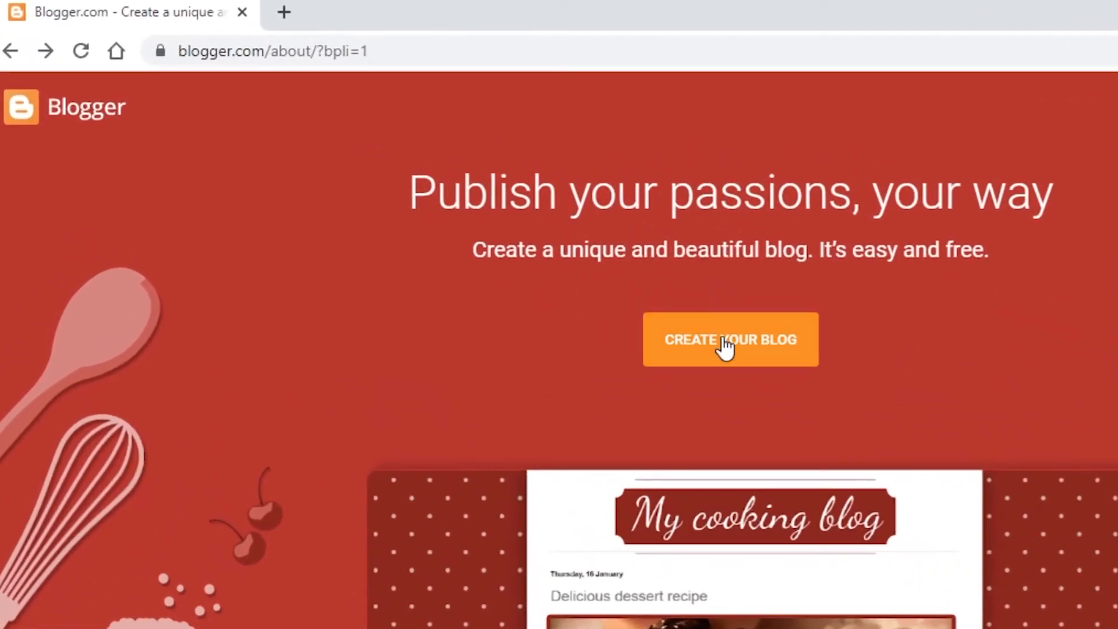
# - Start creating a new blog using the first listed Google account
pyautogui.click(726, 343)
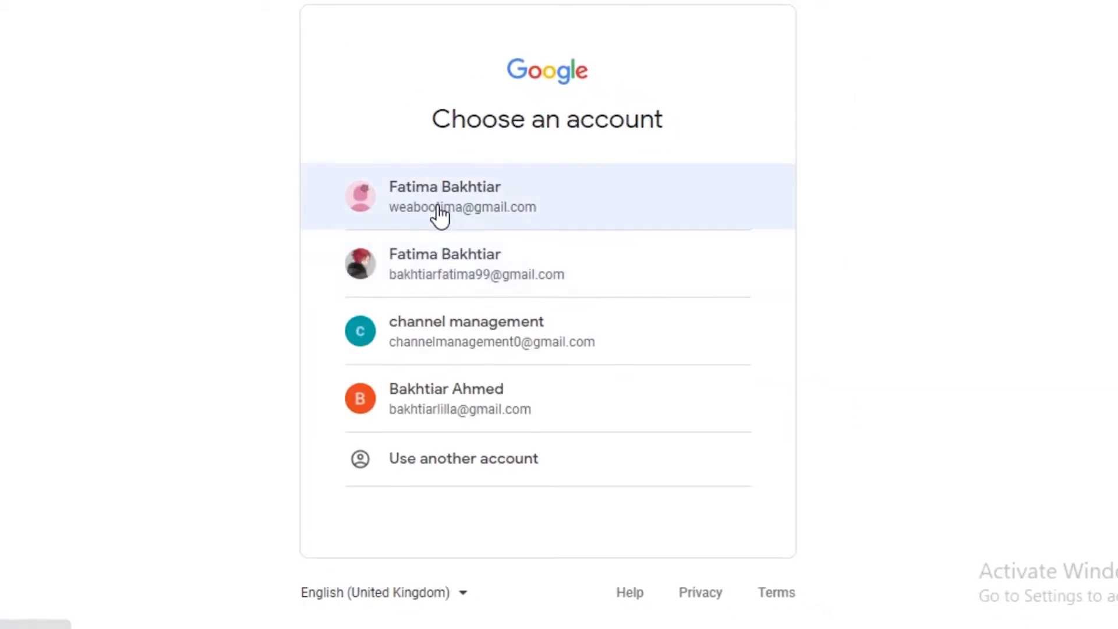
pyautogui.click(438, 215)
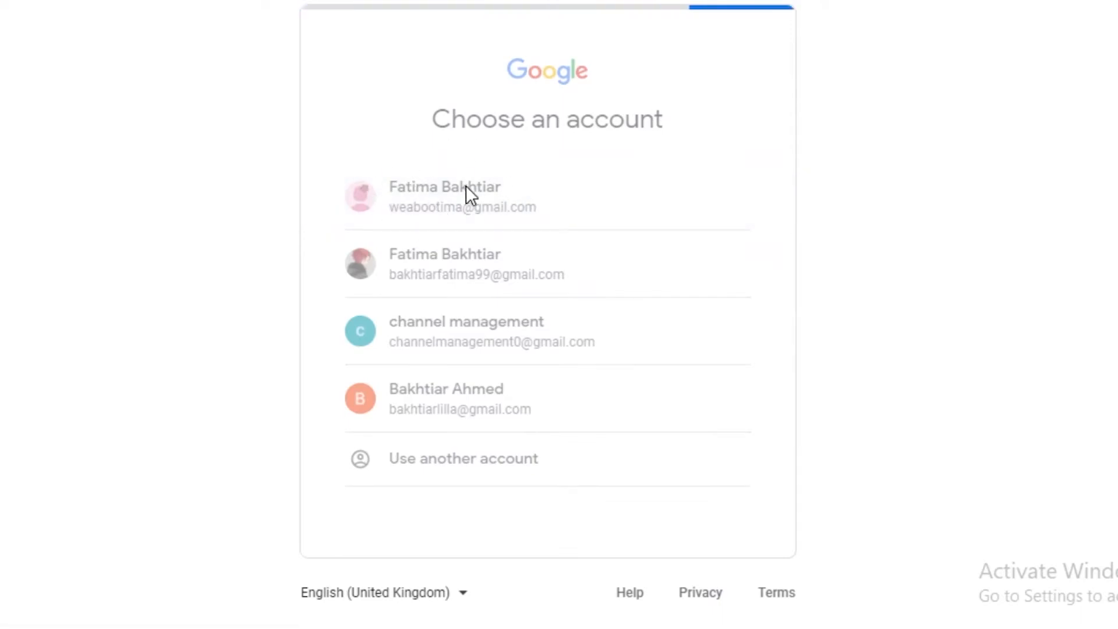
pyautogui.click(694, 434)
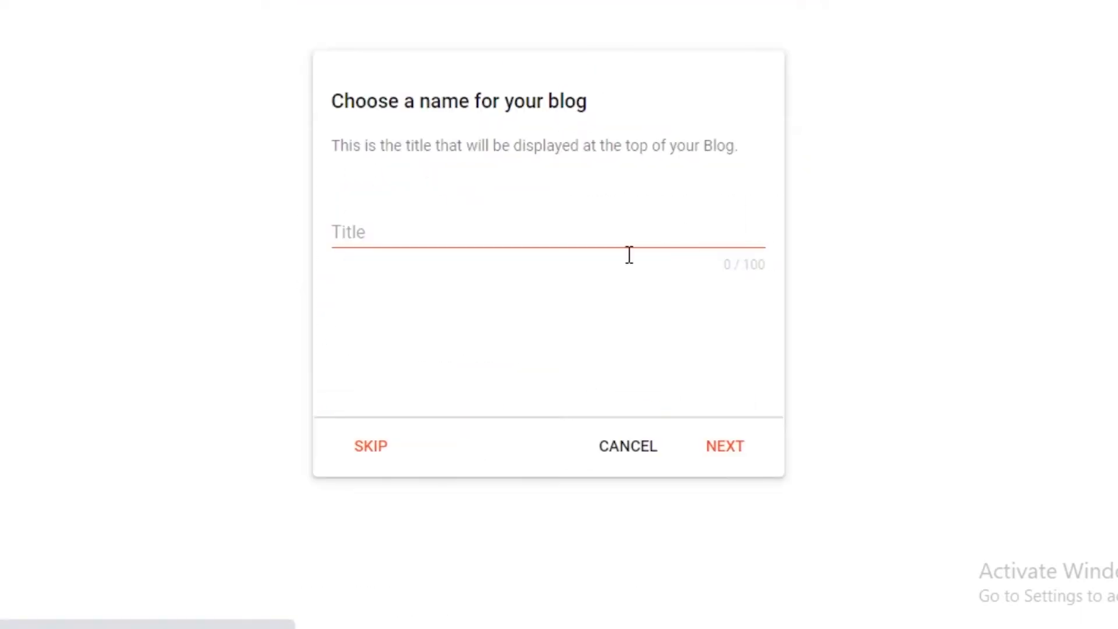
# - Title the new blog Fashion IQ and proceed to choosing its address
pyautogui.scroll(-5, 795, 214)
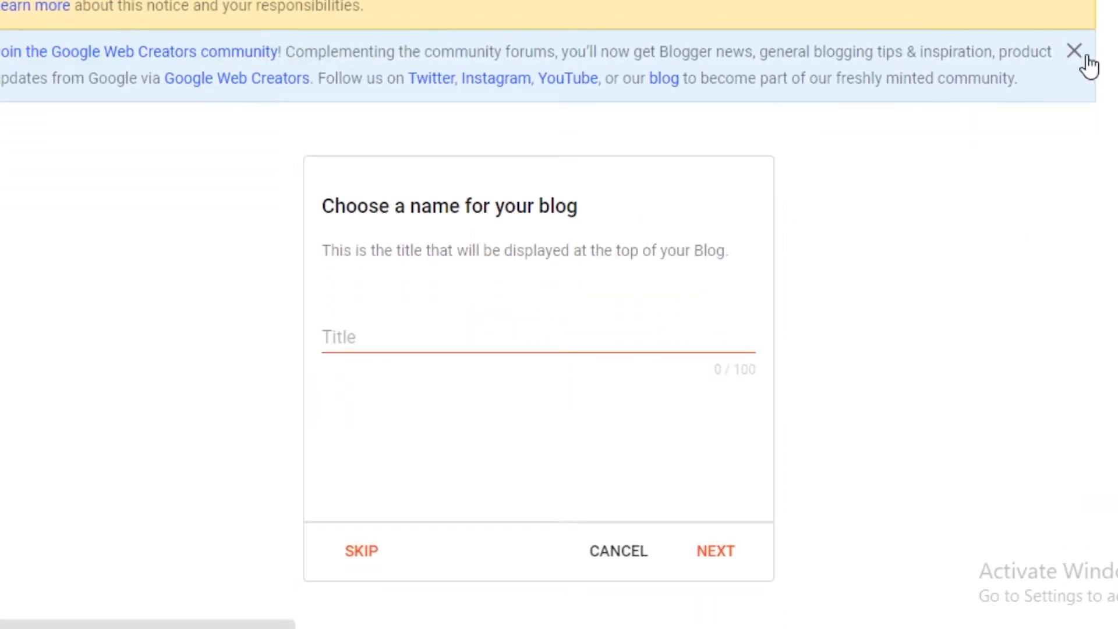
pyautogui.scroll(3, 1093, 93)
pyautogui.scroll(-3, 909, 292)
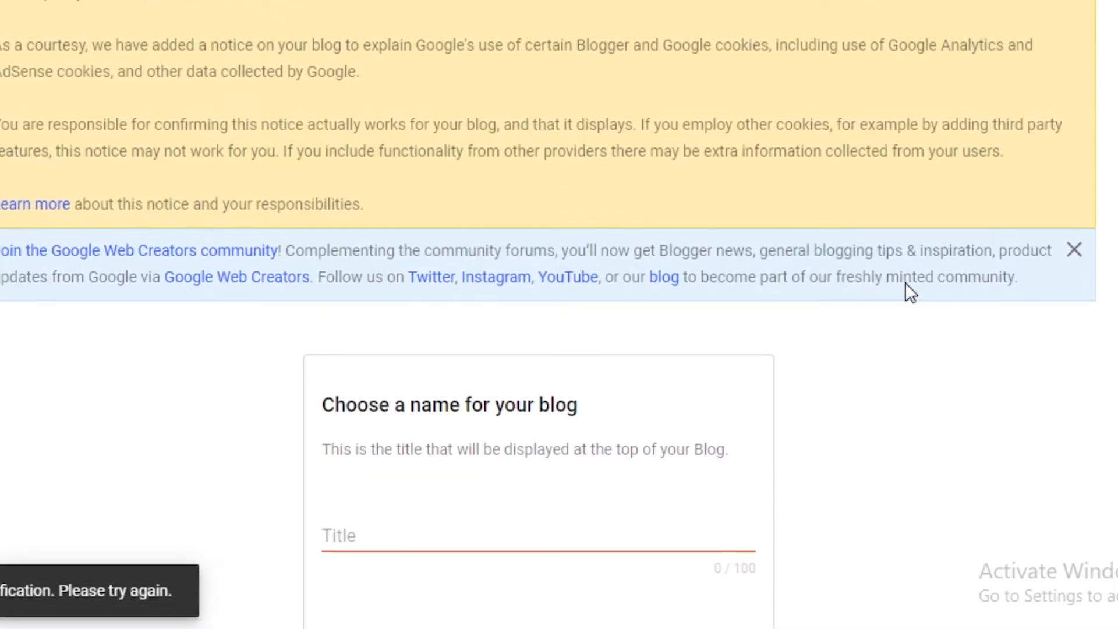
pyautogui.click(442, 333)
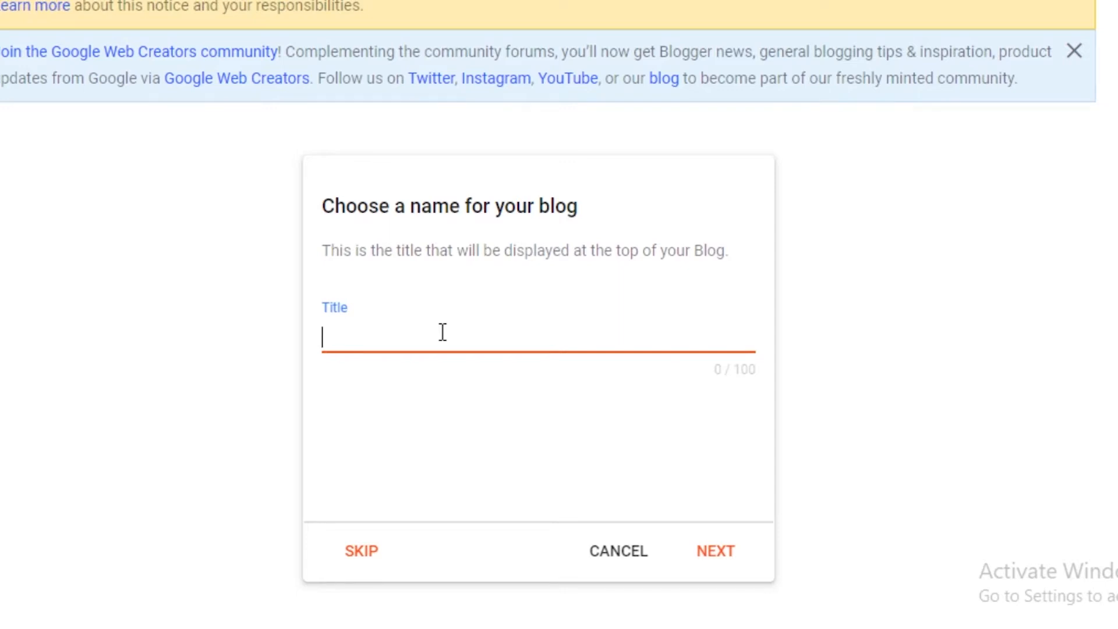
pyautogui.write('Fashion')
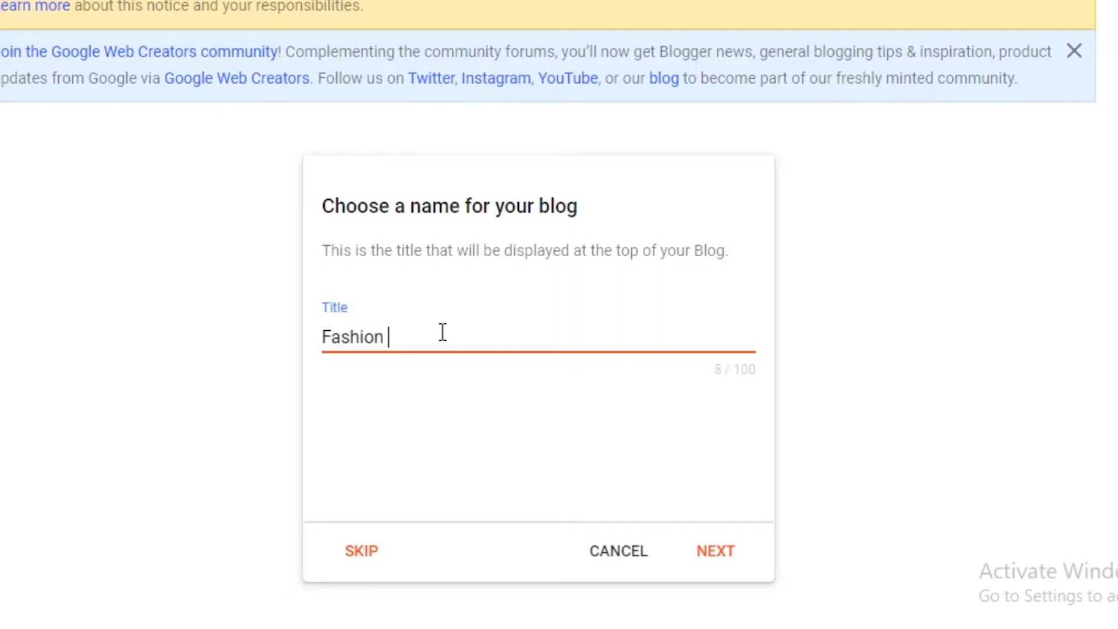
pyautogui.write(' Iq')
pyautogui.press('BackSpace')
pyautogui.write('Q')
pyautogui.click(717, 554)
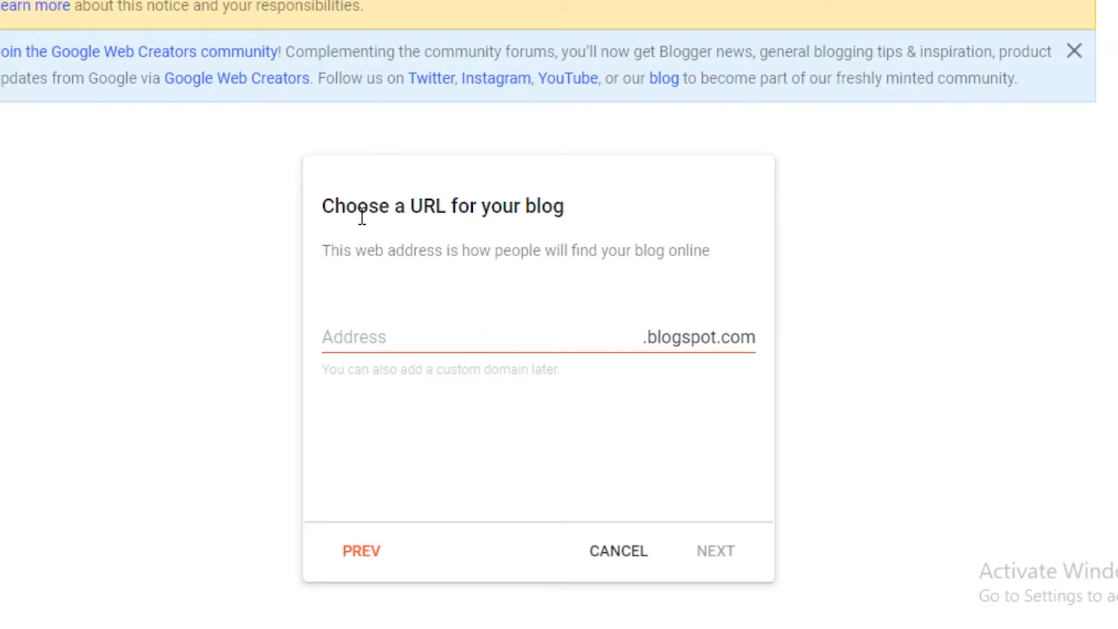
# - Set the blog's address to FASHIONIQBYJANE on blogspot.com and proceed to the display name
pyautogui.click(380, 337)
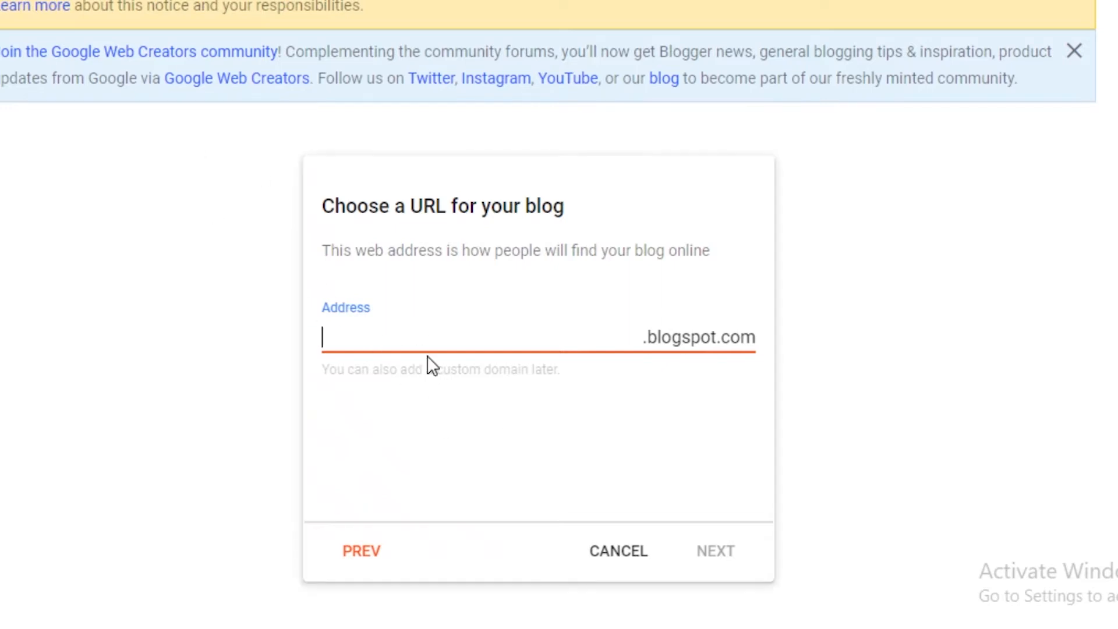
pyautogui.write('FASHION')
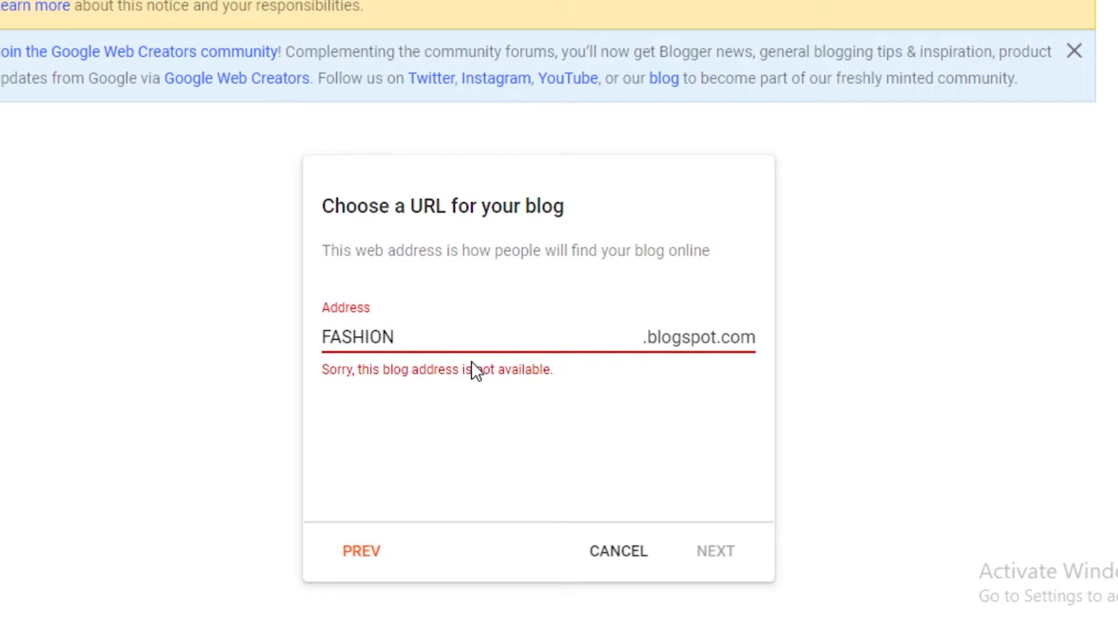
pyautogui.write('1Q')
pyautogui.press('BackSpace')
pyautogui.press('BackSpace')
pyautogui.write('Q')
pyautogui.click(395, 336)
pyautogui.write('.')
pyautogui.click(438, 347)
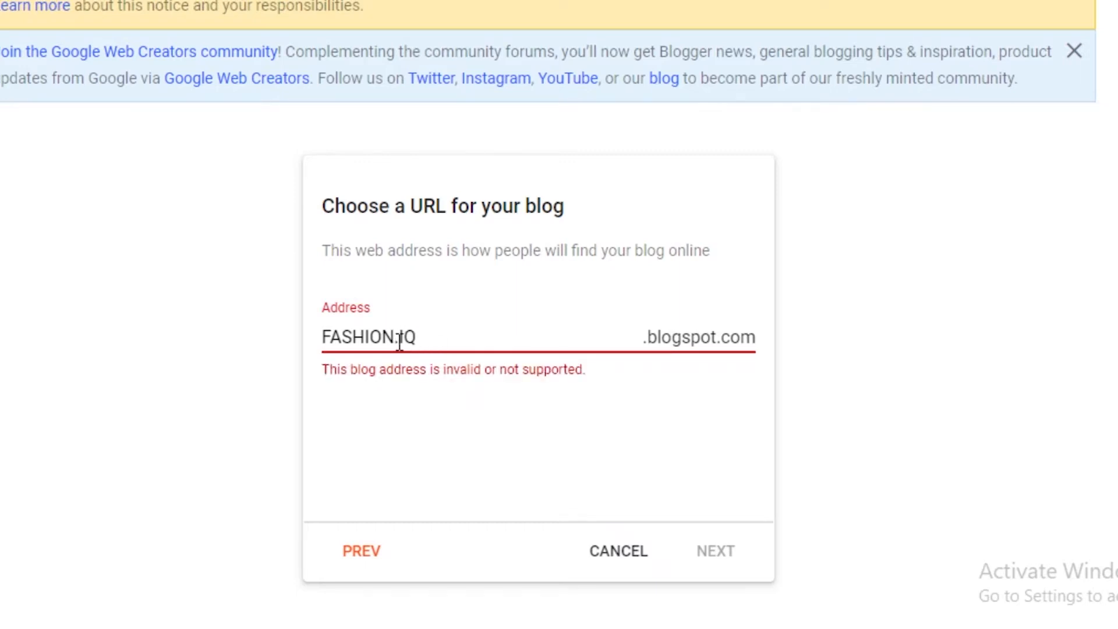
pyautogui.press('BackSpace')
pyautogui.write('BYJANE')
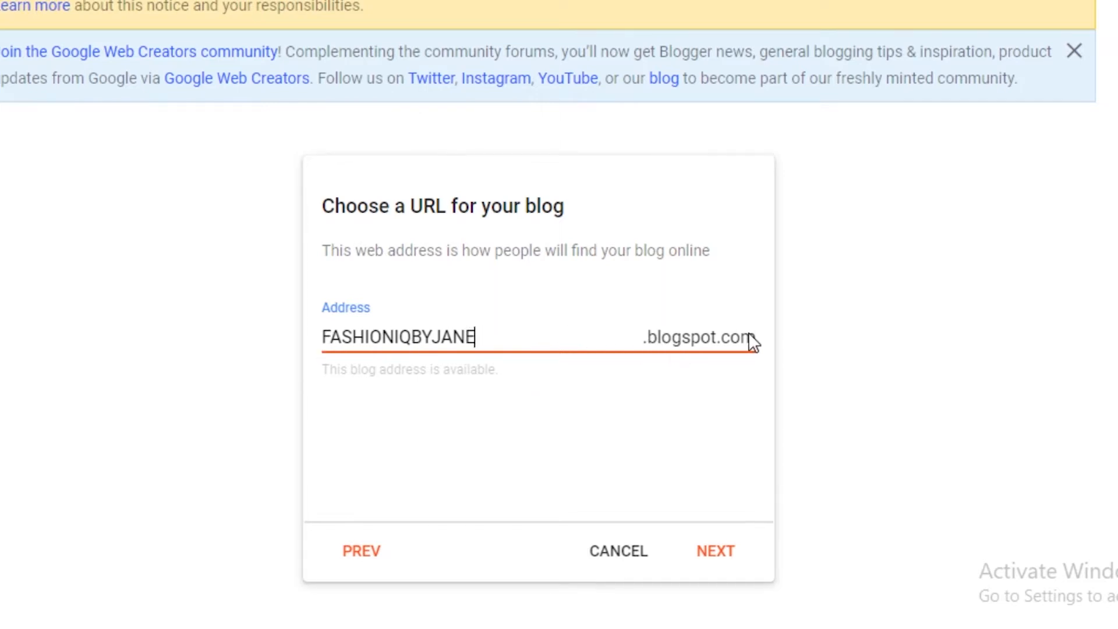
pyautogui.click(729, 559)
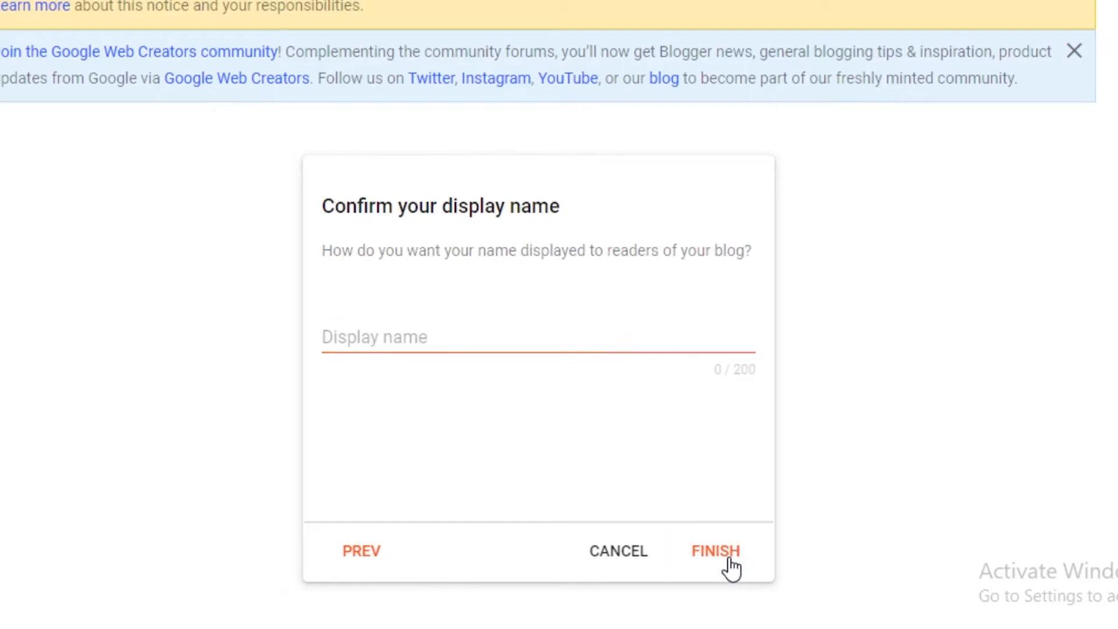
# - Enter the author's display name and finish creating the blog
pyautogui.click(429, 339)
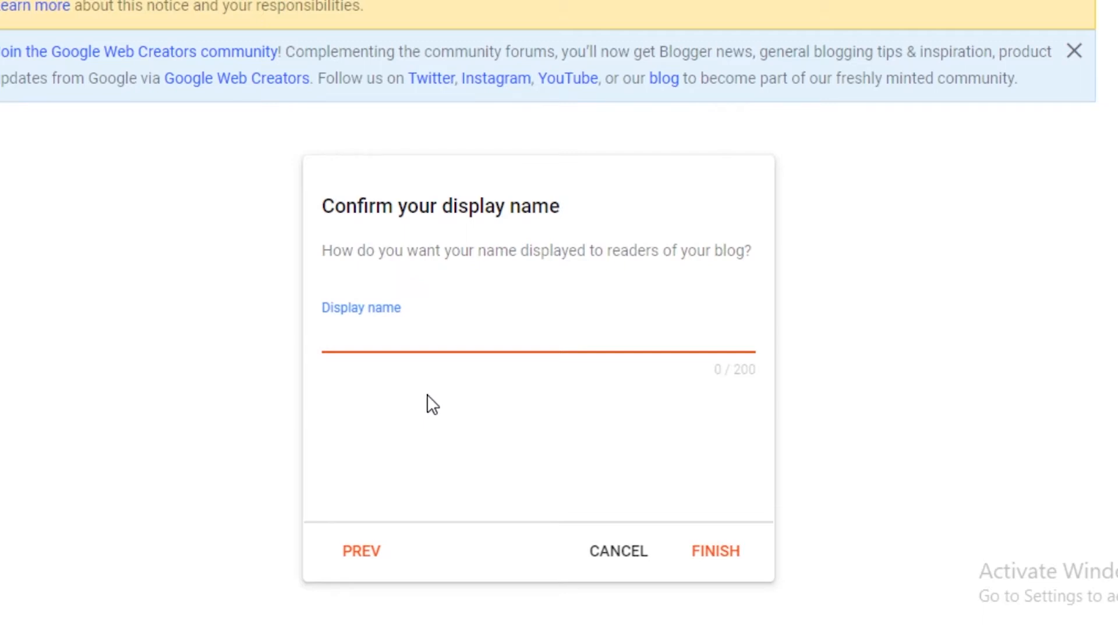
pyautogui.write('JANE')
pyautogui.click(748, 553)
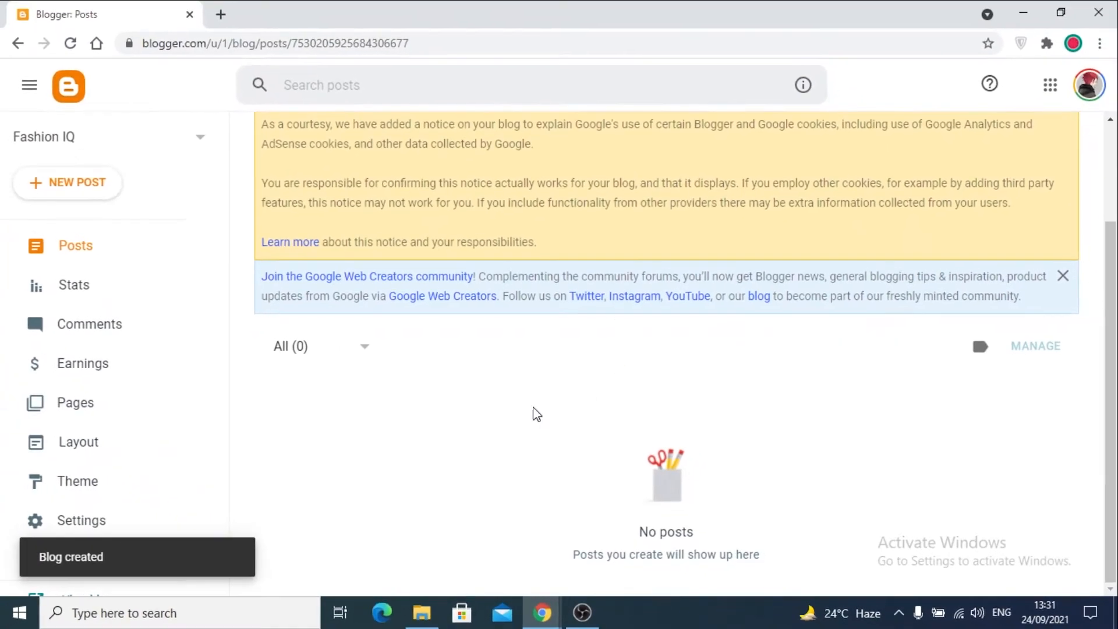
# - Dismiss the European Union cookie notice and collapse the Notices section
pyautogui.scroll(-2, 554, 210)
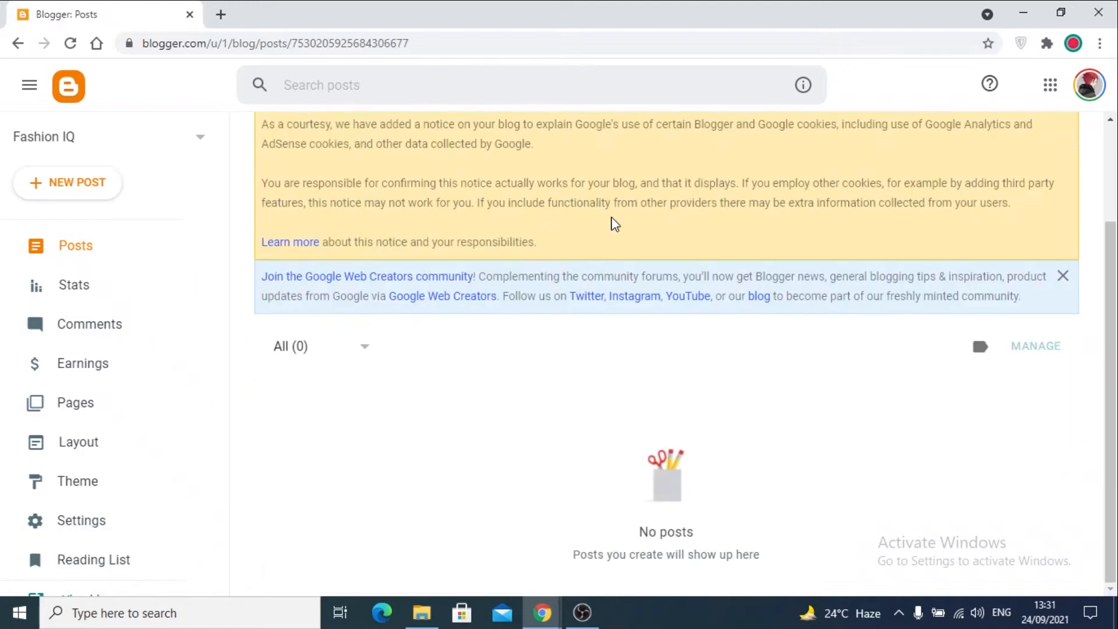
pyautogui.scroll(2, 449, 382)
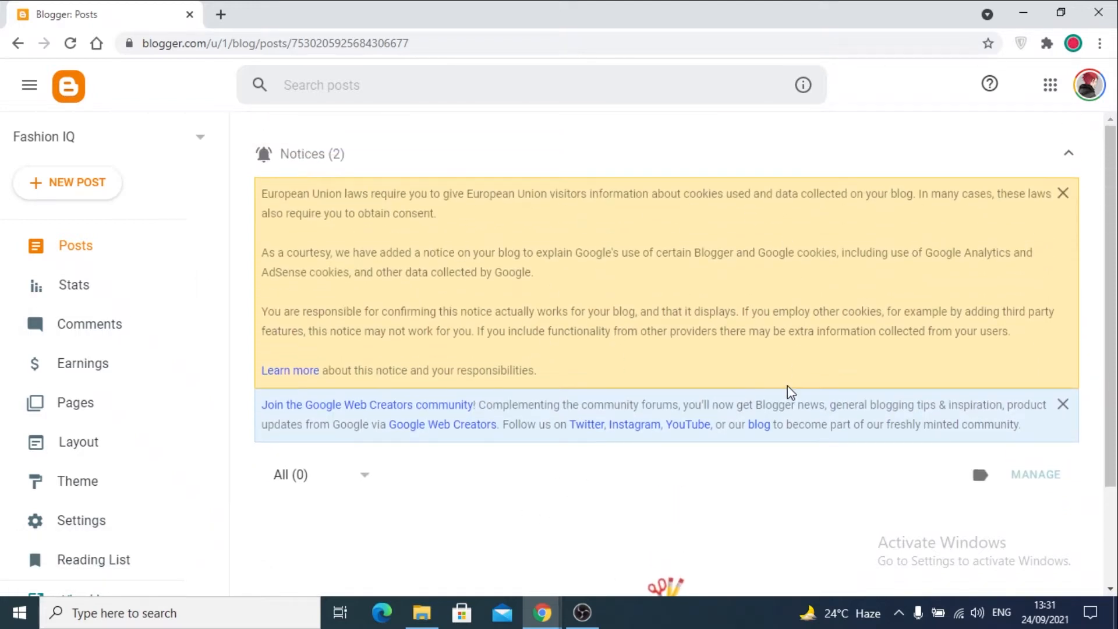
pyautogui.click(1063, 193)
pyautogui.click(1076, 153)
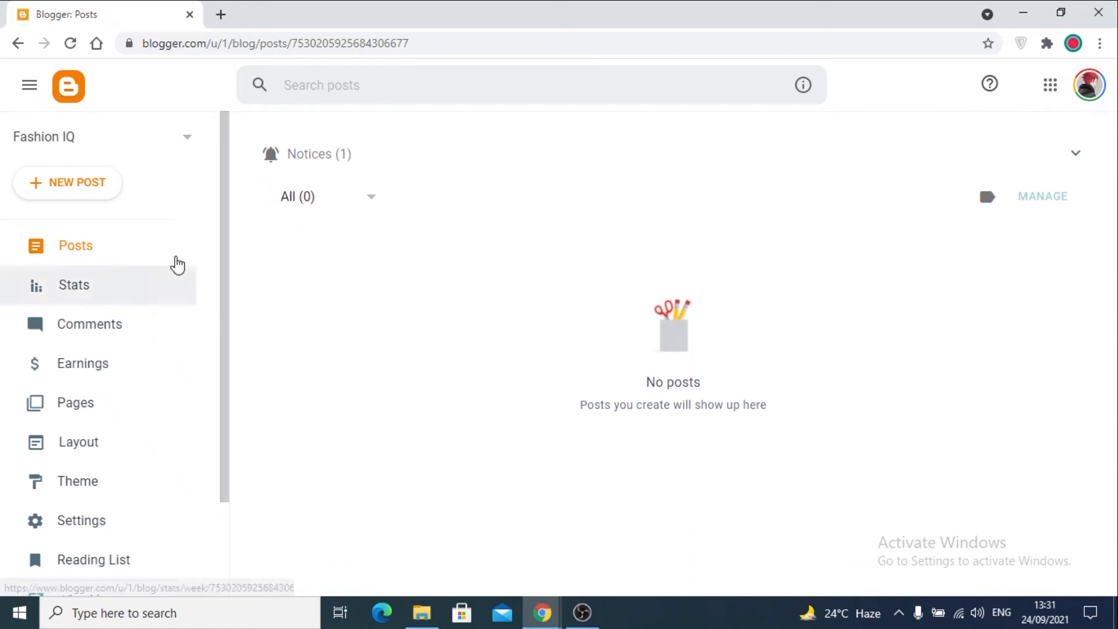
# - Check the list of blogs and view the live Fashion IQ blog
pyautogui.click(97, 139)
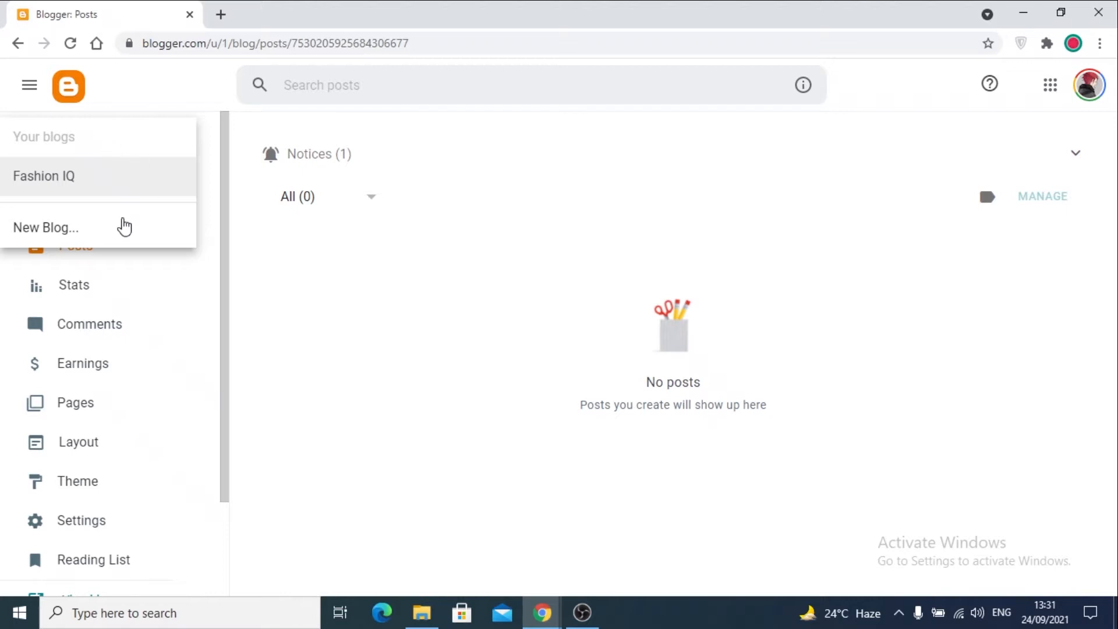
pyautogui.click(175, 291)
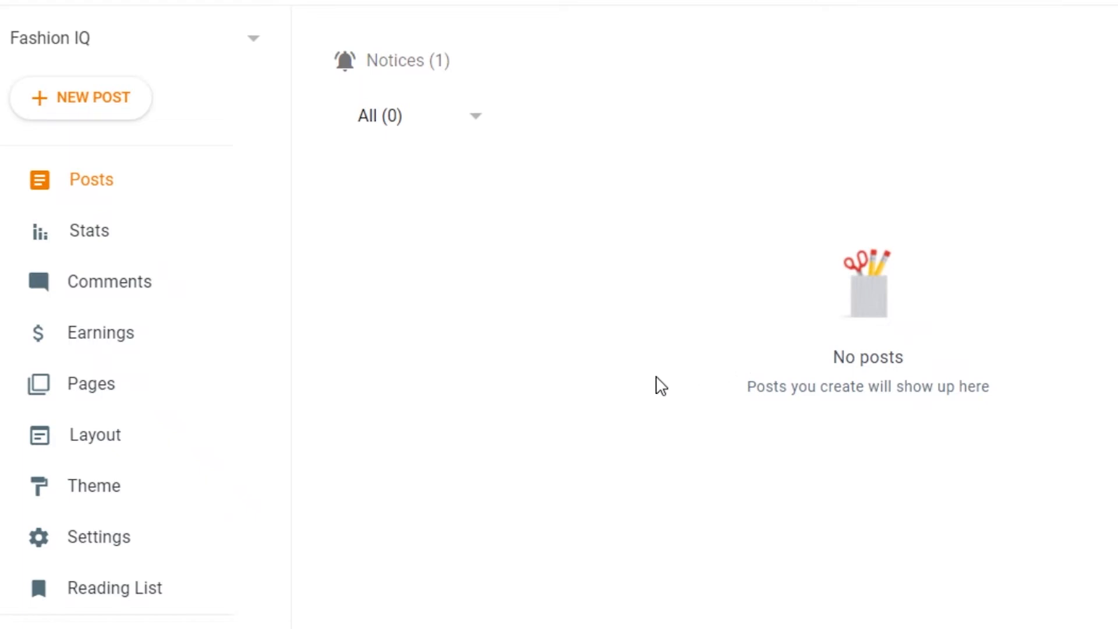
pyautogui.moveTo(287, 67); pyautogui.dragTo(262, 245)
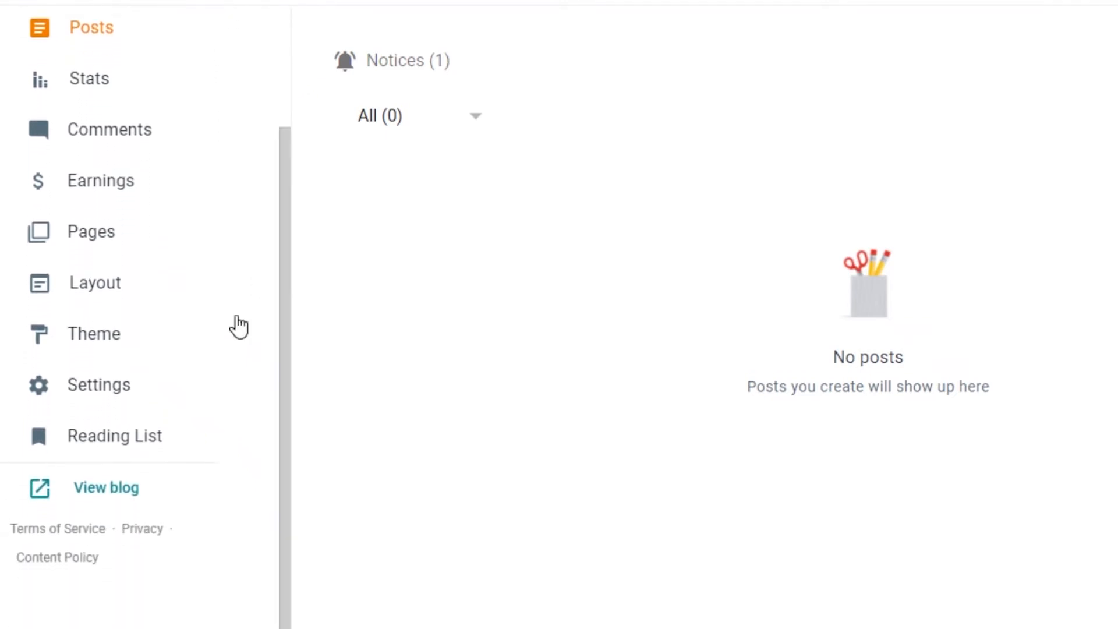
pyautogui.click(85, 491)
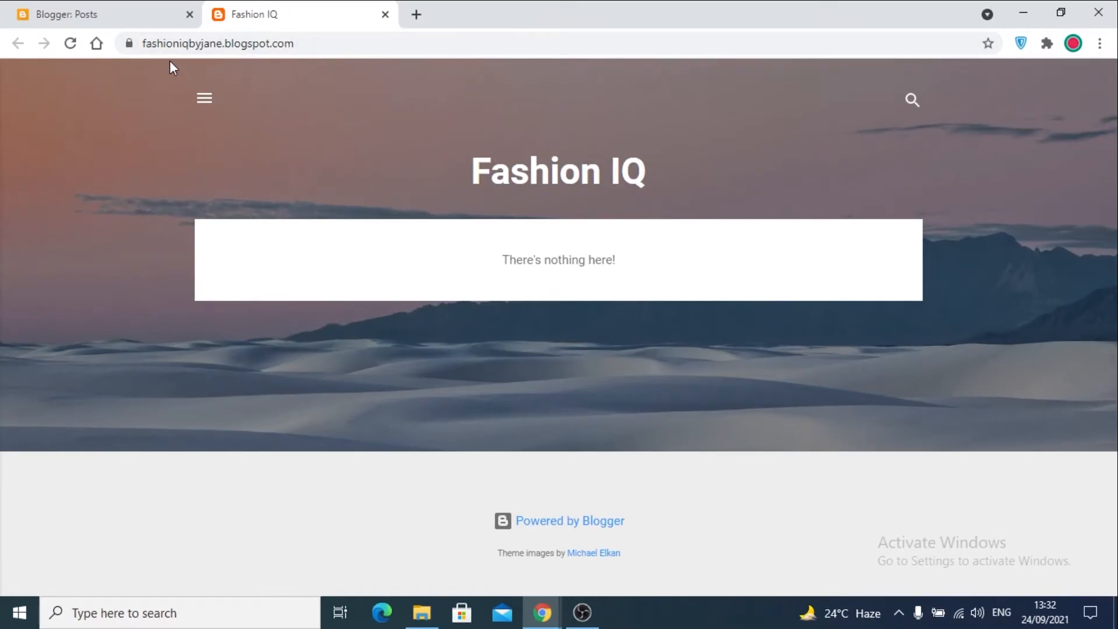
# - Open the theme settings from the Blogger dashboard and close the live blog page
pyautogui.click(160, 9)
pyautogui.click(366, 10)
pyautogui.click(150, 9)
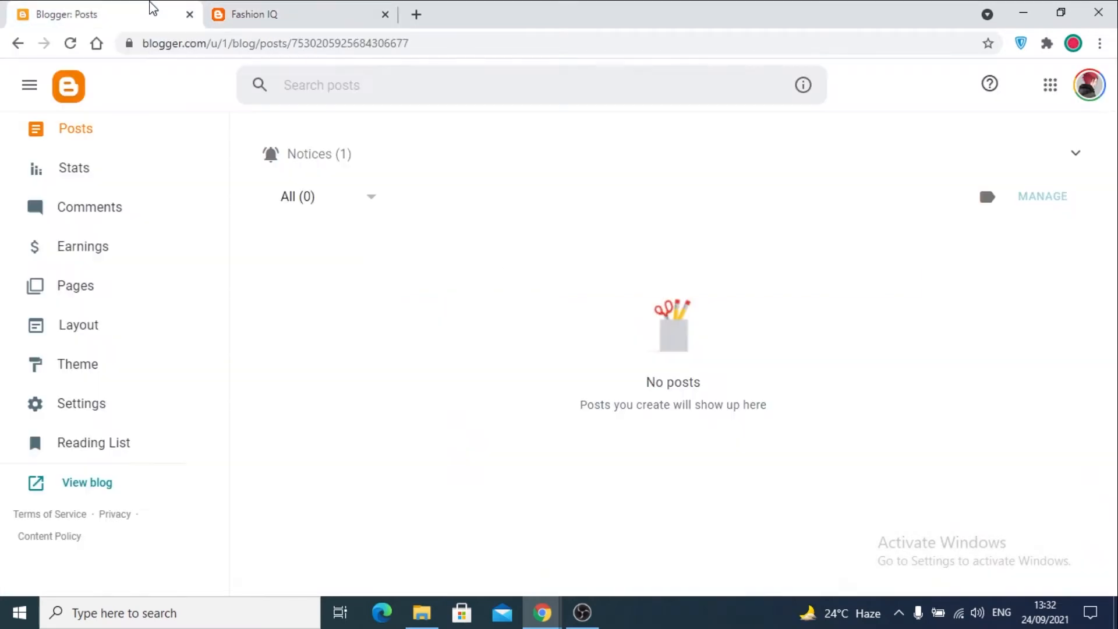
pyautogui.click(80, 378)
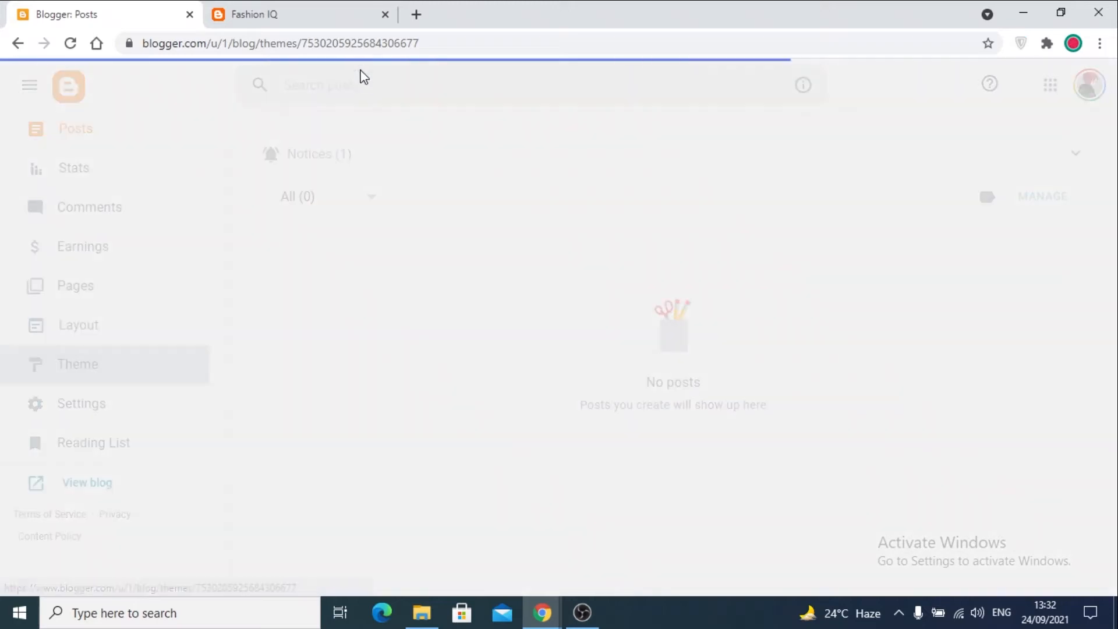
pyautogui.click(385, 14)
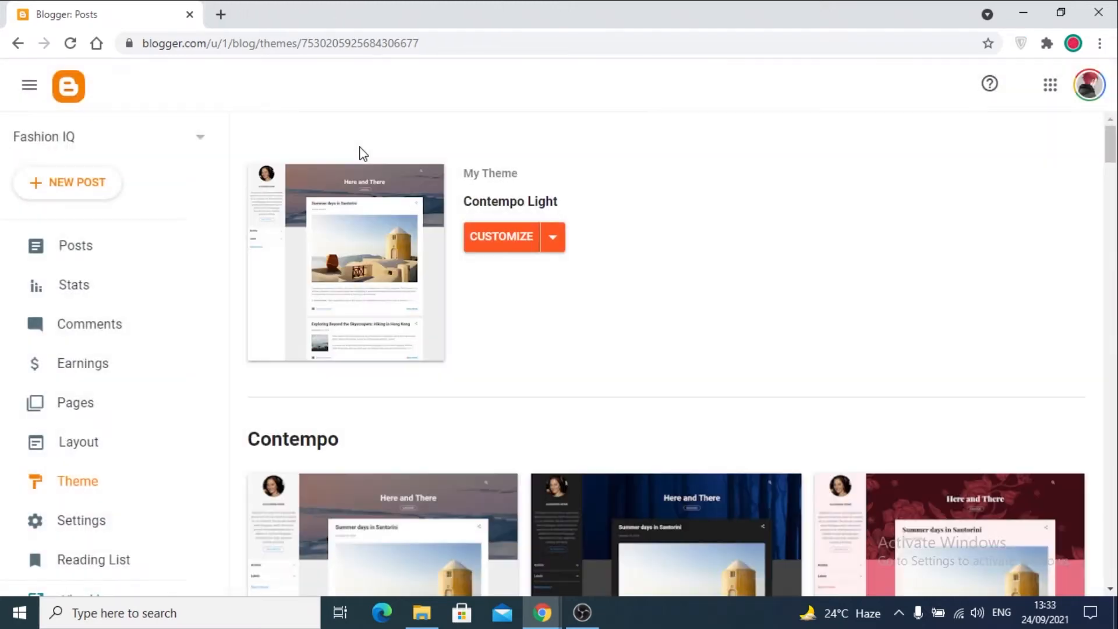
# - Look through the available blog themes, from the Contempo family at the start to the Travel family near the end
pyautogui.scroll(-15, 429, 303)
pyautogui.scroll(9, 656, 382)
pyautogui.scroll(-18, 669, 392)
pyautogui.scroll(-20, 661, 342)
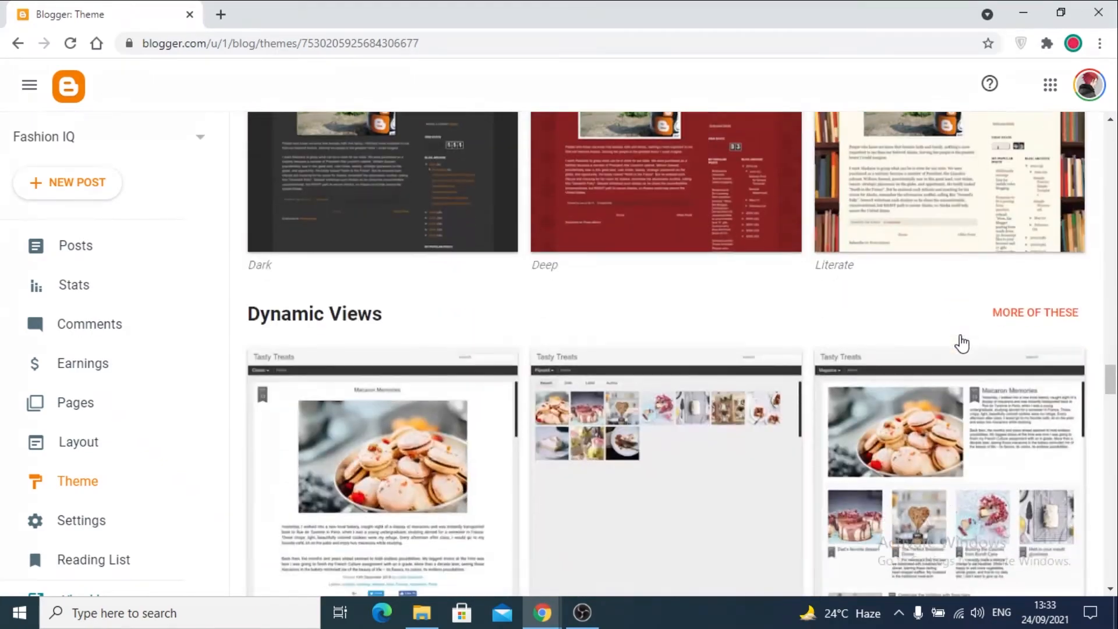
pyautogui.scroll(-20, 962, 343)
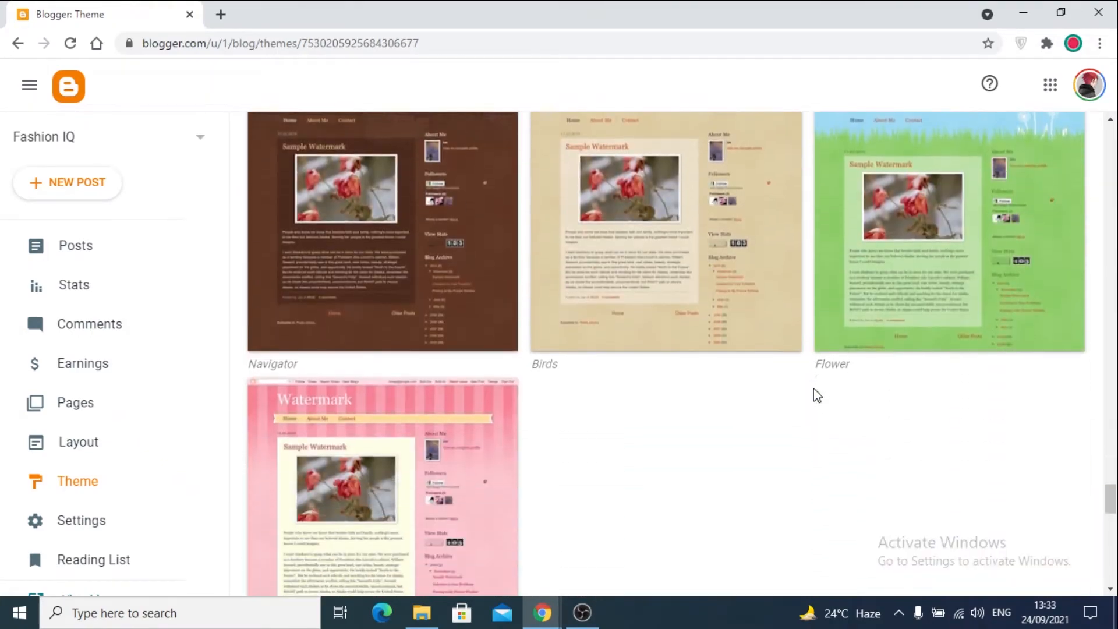
pyautogui.scroll(-5, 816, 401)
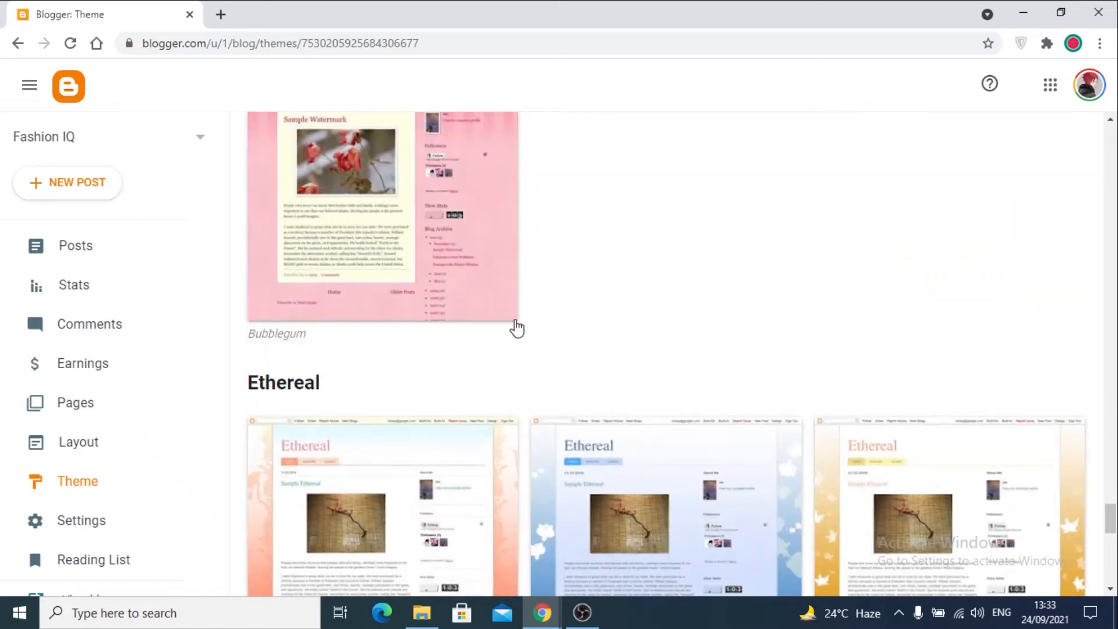
pyautogui.scroll(-10, 521, 338)
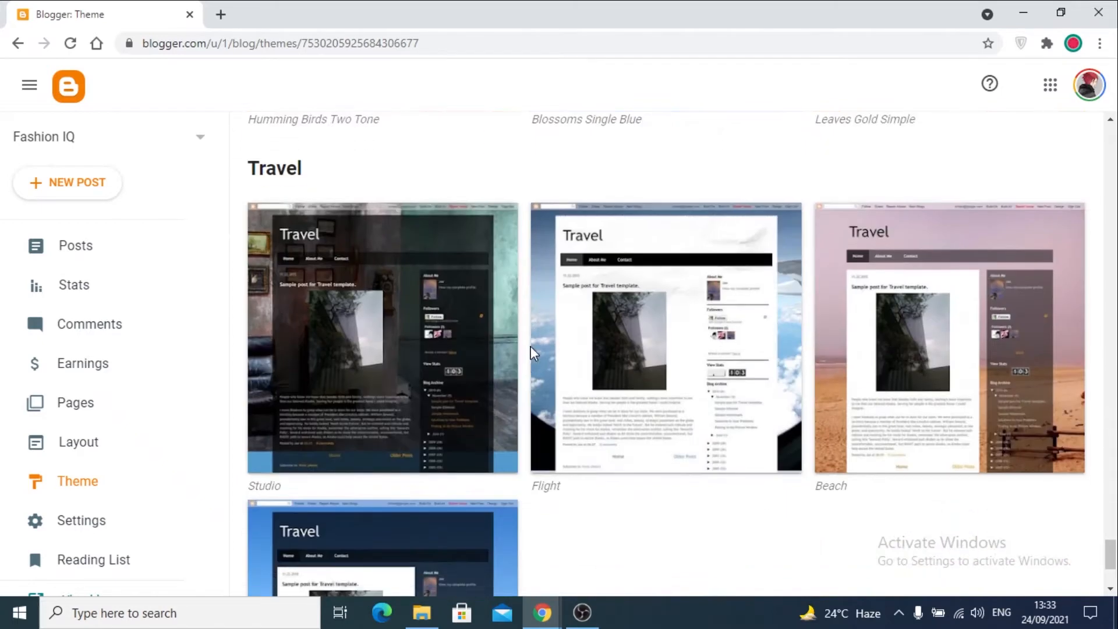
pyautogui.scroll(15, 1117, 500)
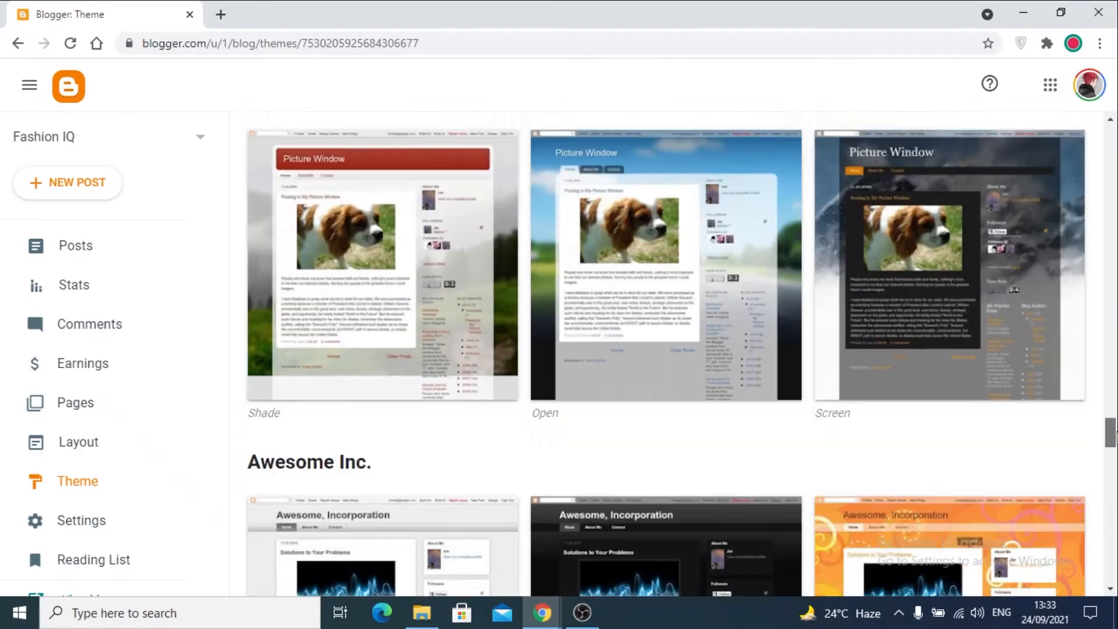
pyautogui.moveTo(1116, 440); pyautogui.dragTo(1116, 216)
pyautogui.moveTo(1115, 199); pyautogui.dragTo(1114, 231)
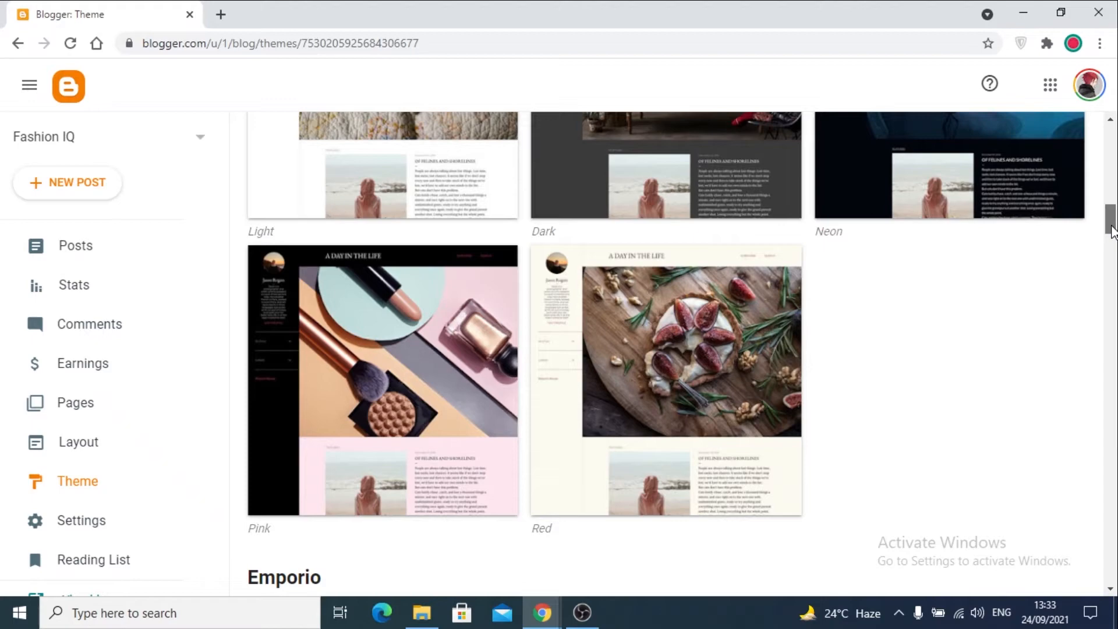
pyautogui.moveTo(1114, 230); pyautogui.dragTo(1113, 181)
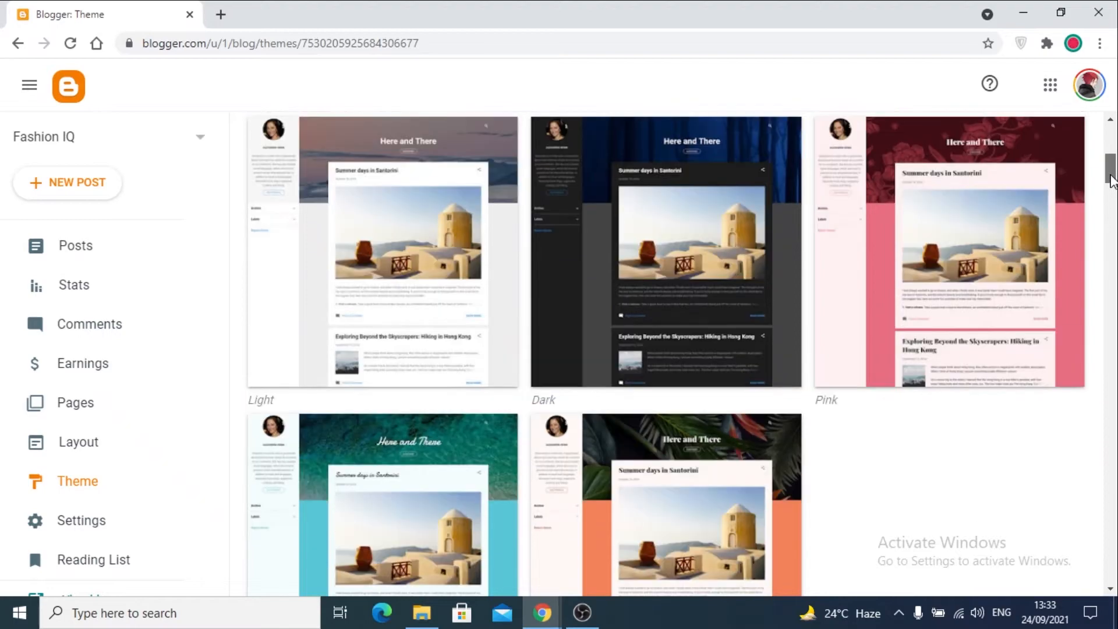
# - Compare the theme families again and select the Pink variant of the Notable theme
pyautogui.scroll(1, 904, 398)
pyautogui.scroll(-12, 956, 407)
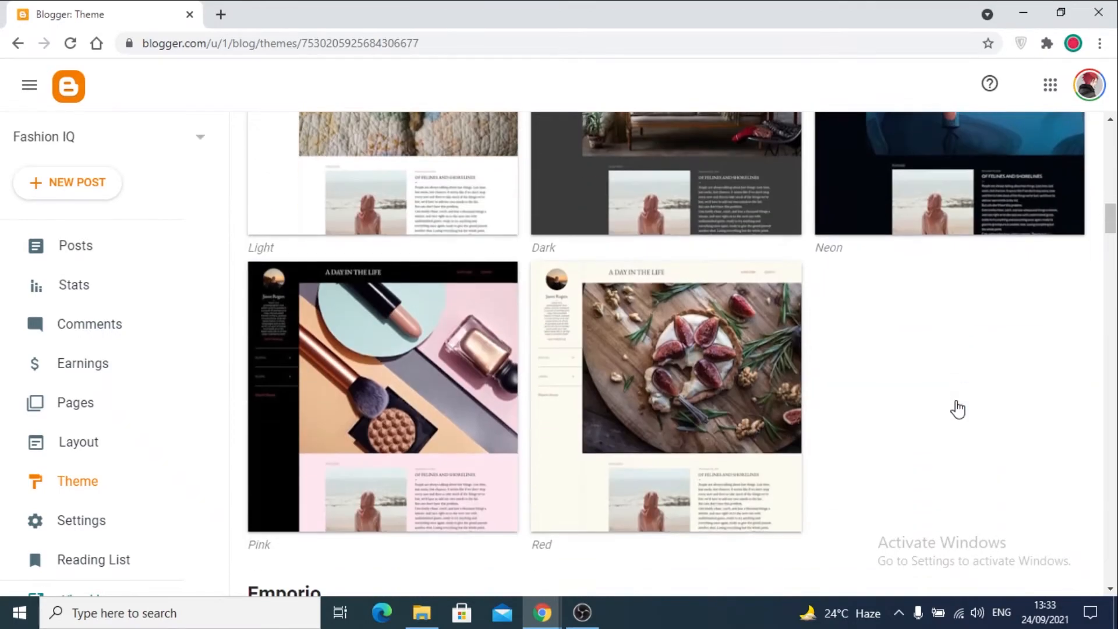
pyautogui.scroll(-19, 956, 404)
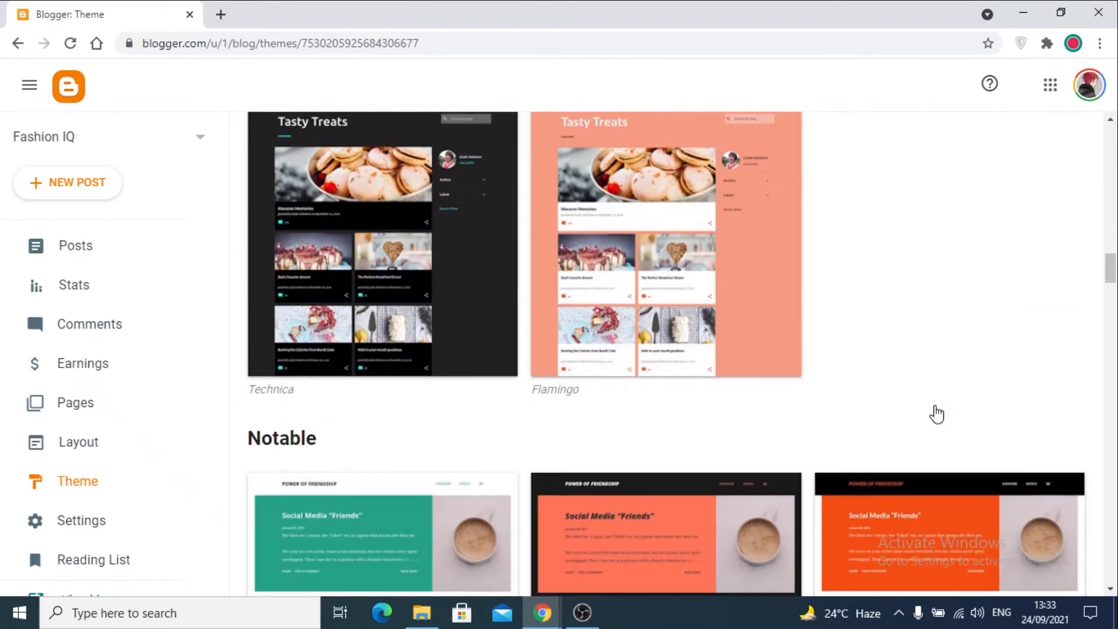
pyautogui.scroll(-7, 936, 413)
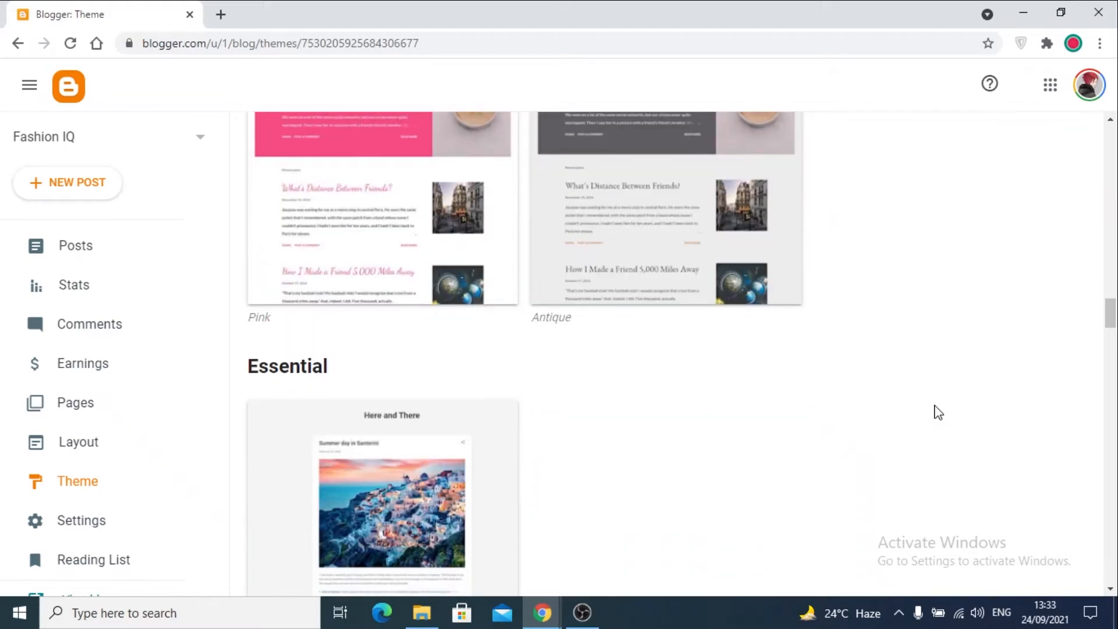
pyautogui.scroll(-20, 932, 418)
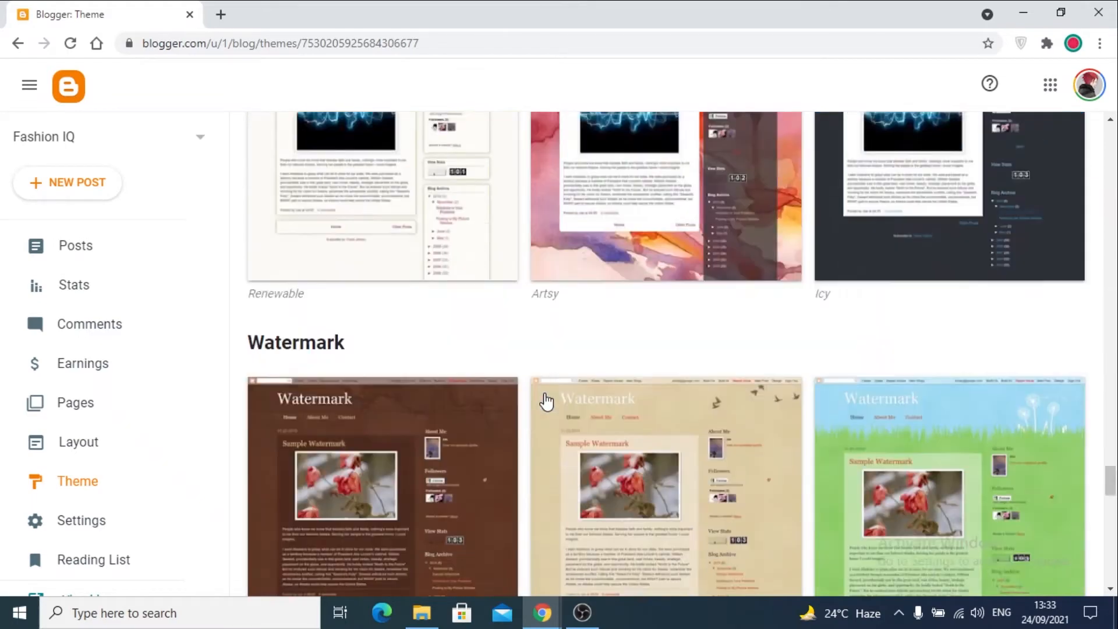
pyautogui.scroll(15, 588, 469)
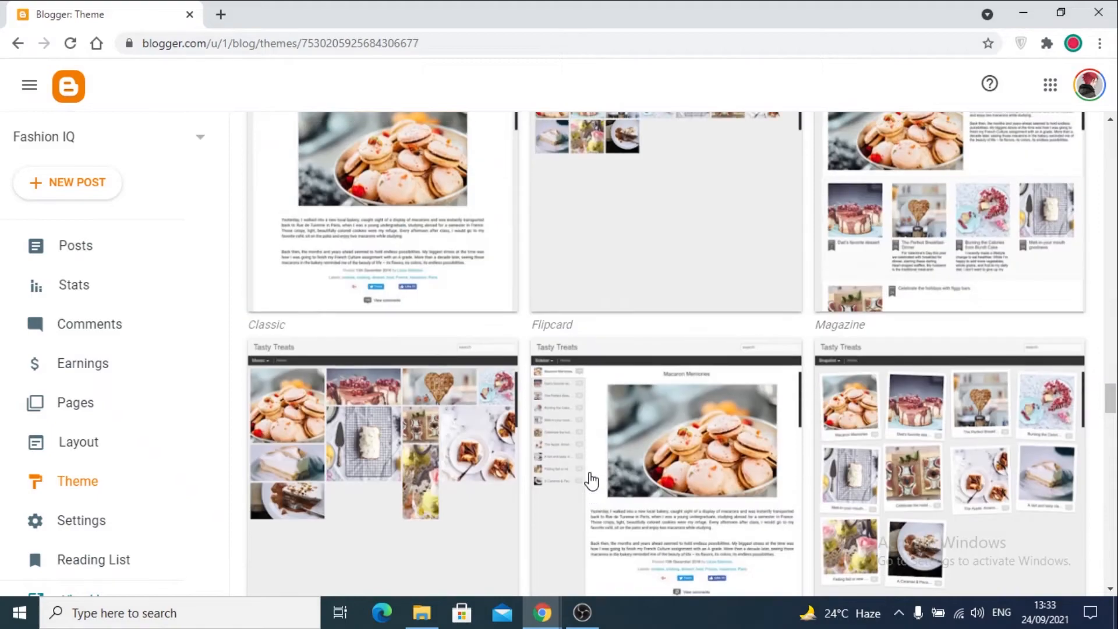
pyautogui.scroll(10, 648, 479)
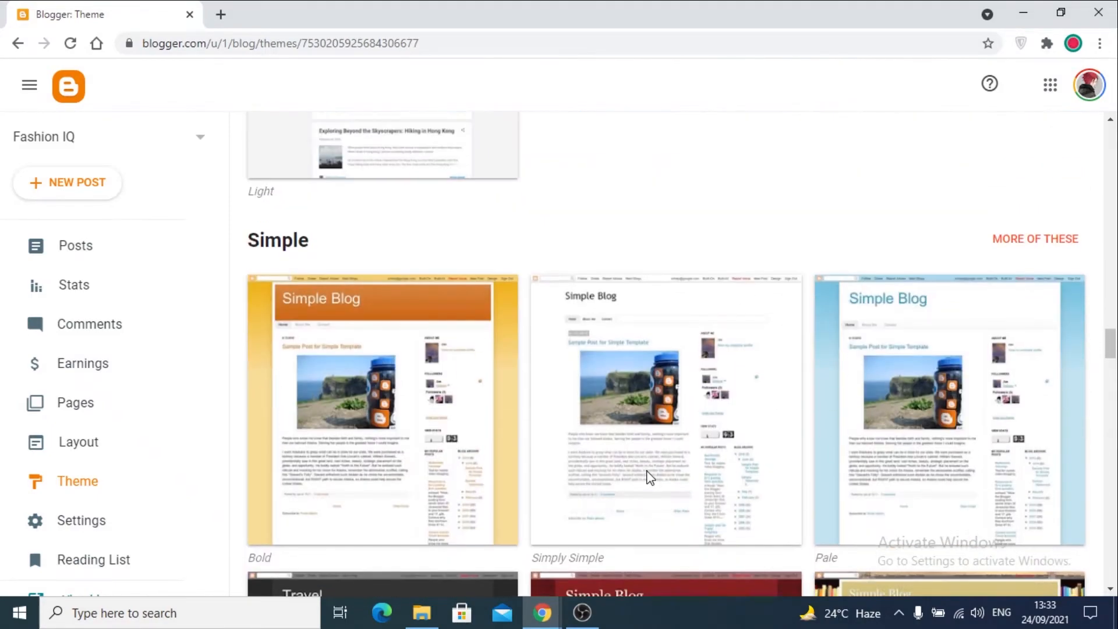
pyautogui.scroll(10, 657, 479)
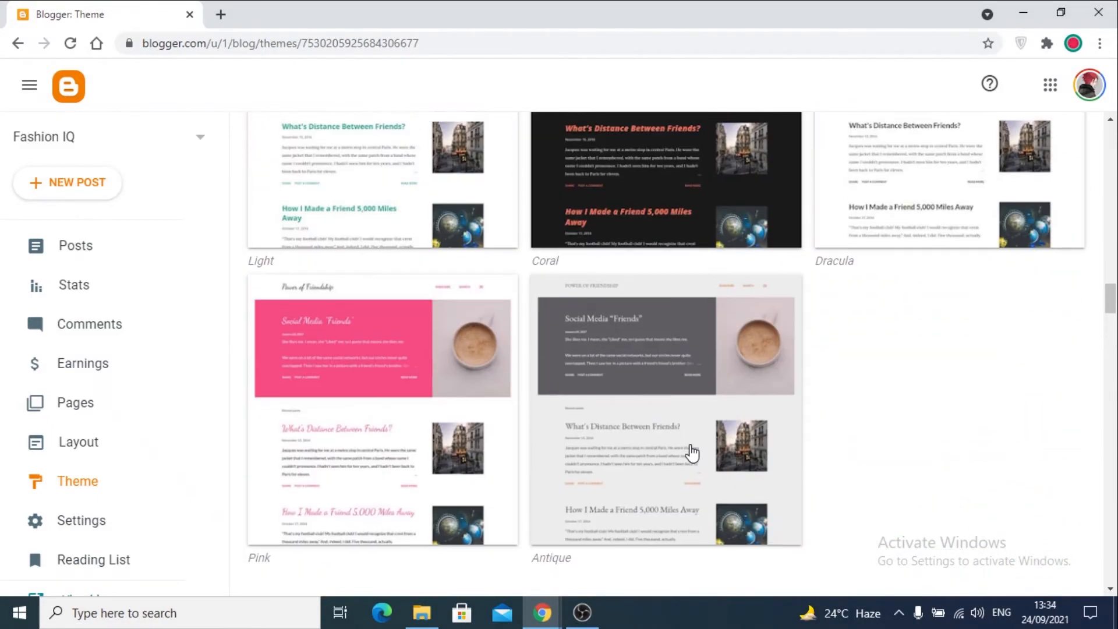
pyautogui.scroll(-3, 411, 413)
pyautogui.click(404, 386)
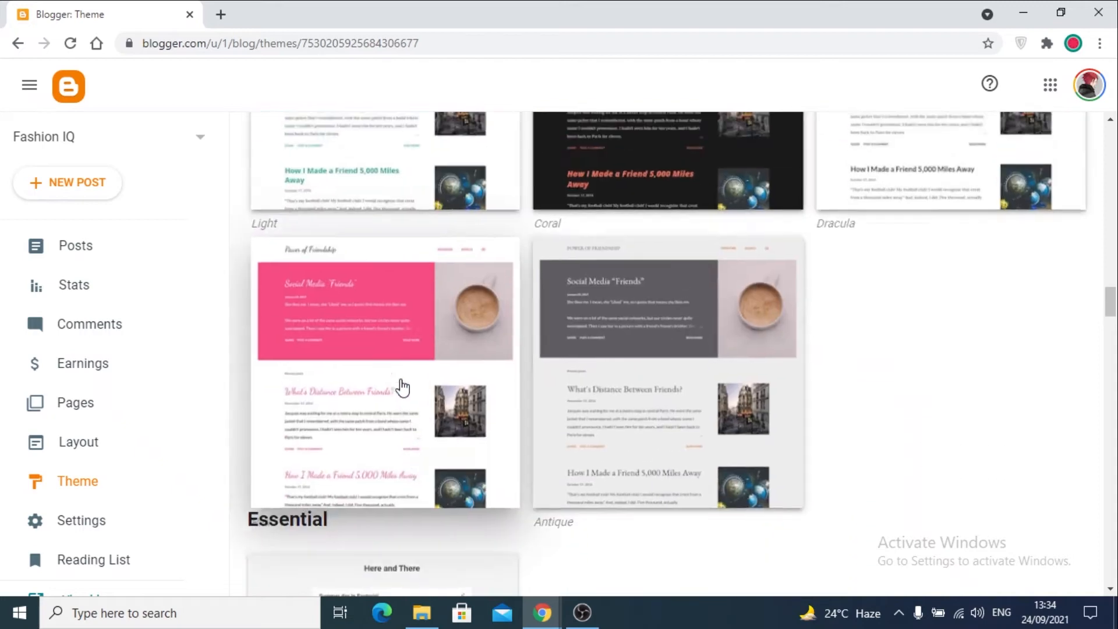
# - Review the enlarged Notable Pink sample and open that theme for customization
pyautogui.scroll(-5, 529, 387)
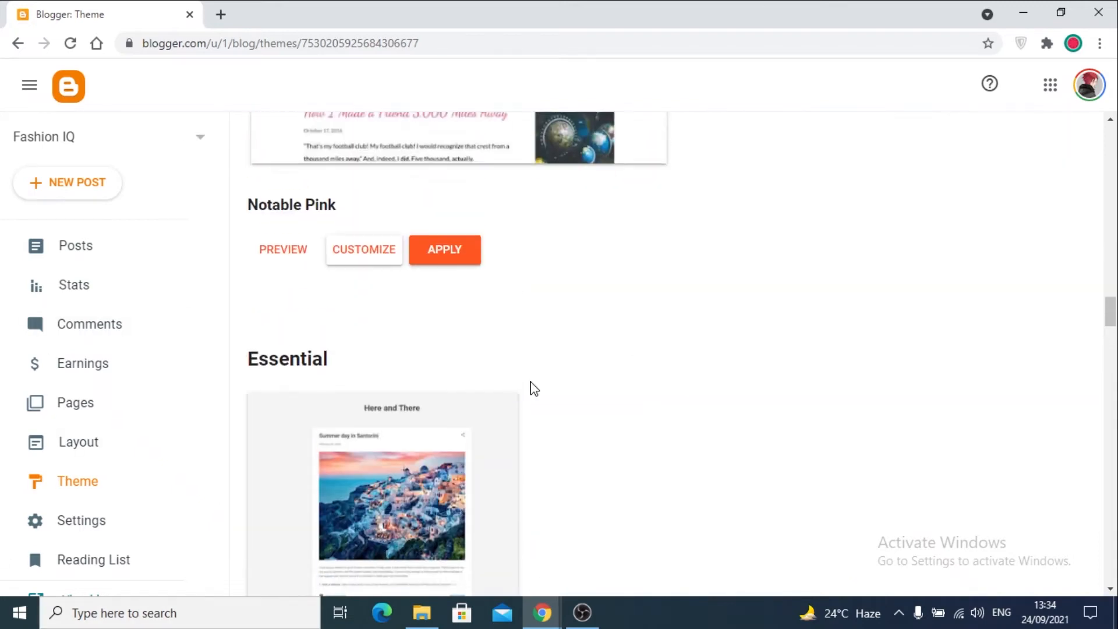
pyautogui.scroll(1, 326, 342)
pyautogui.scroll(-5, 439, 431)
pyautogui.scroll(-2, 441, 425)
pyautogui.scroll(11, 442, 452)
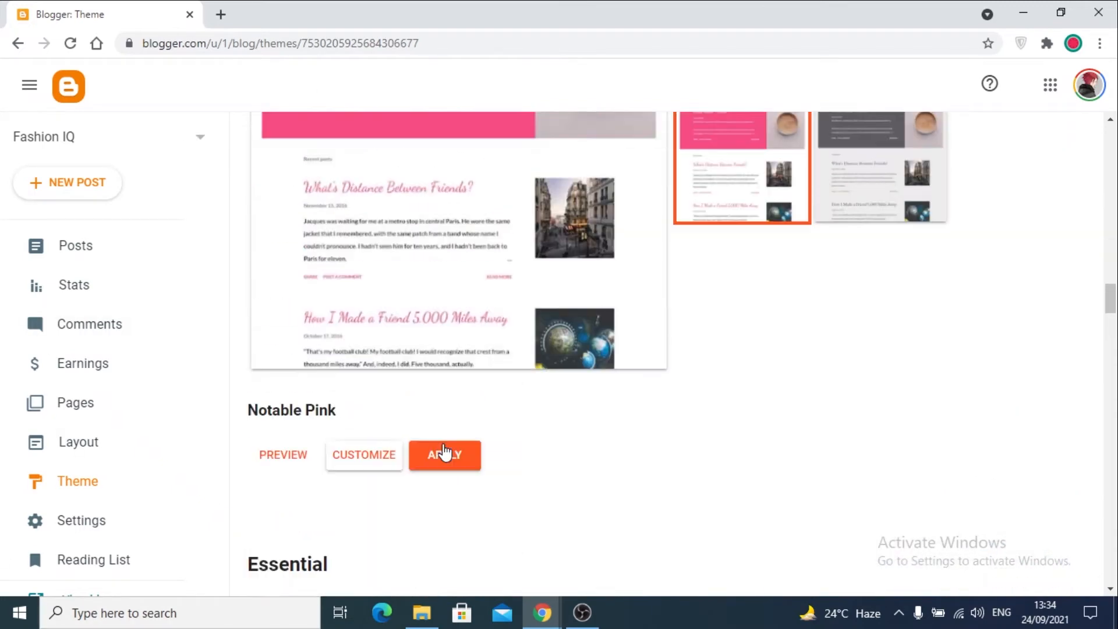
pyautogui.scroll(3, 440, 161)
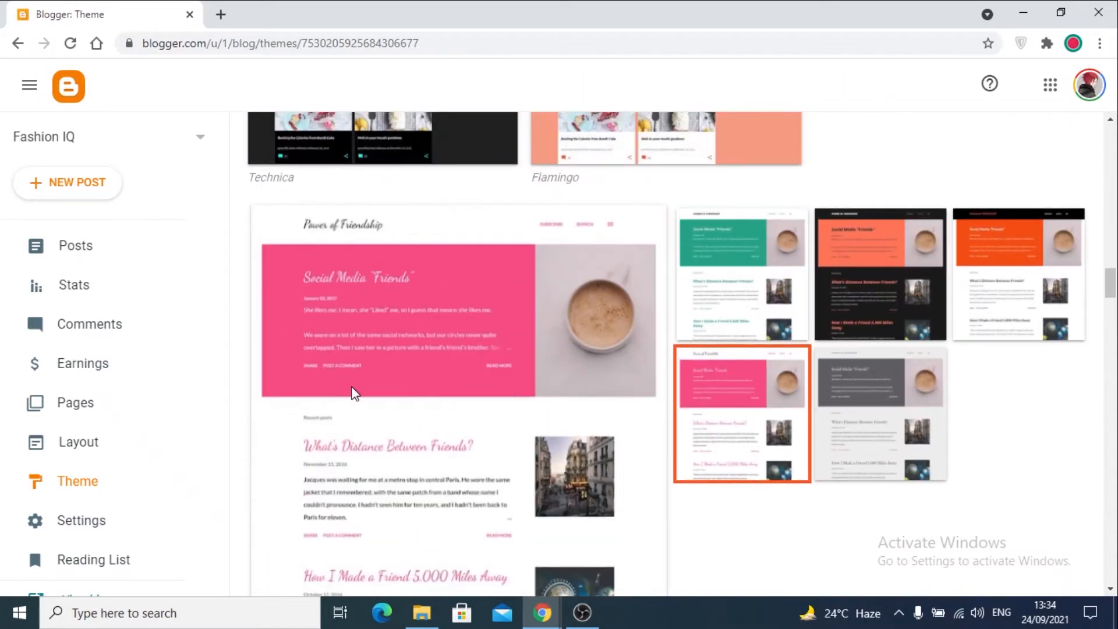
pyautogui.scroll(-4, 361, 482)
pyautogui.click(365, 478)
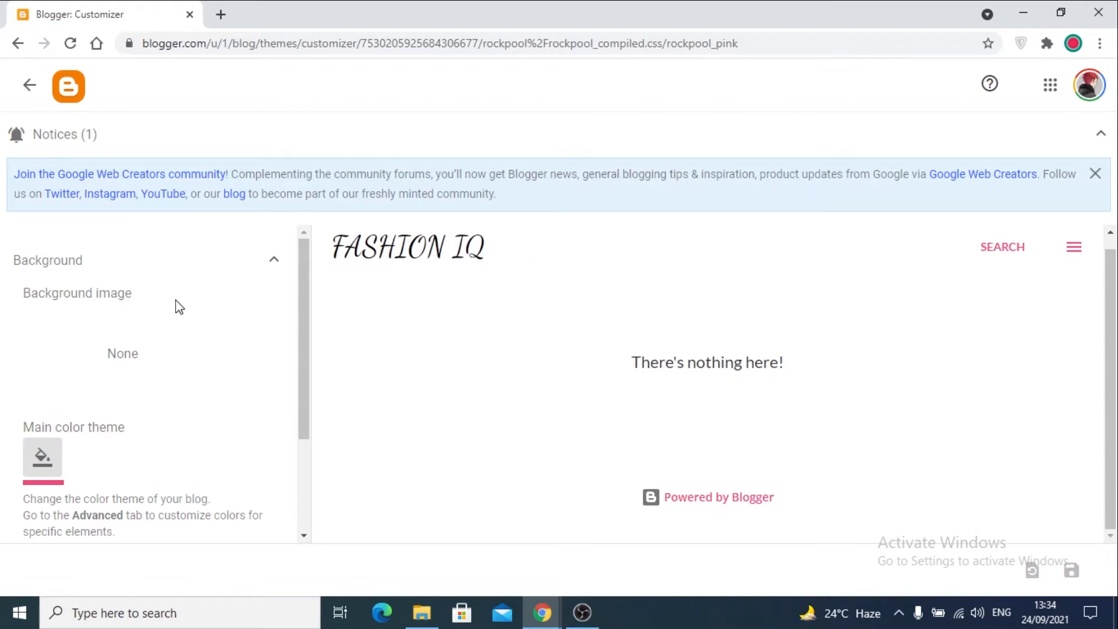
# - Open the background image choices and look through the category list and the pictures in The Arts
pyautogui.click(69, 260)
pyautogui.click(78, 355)
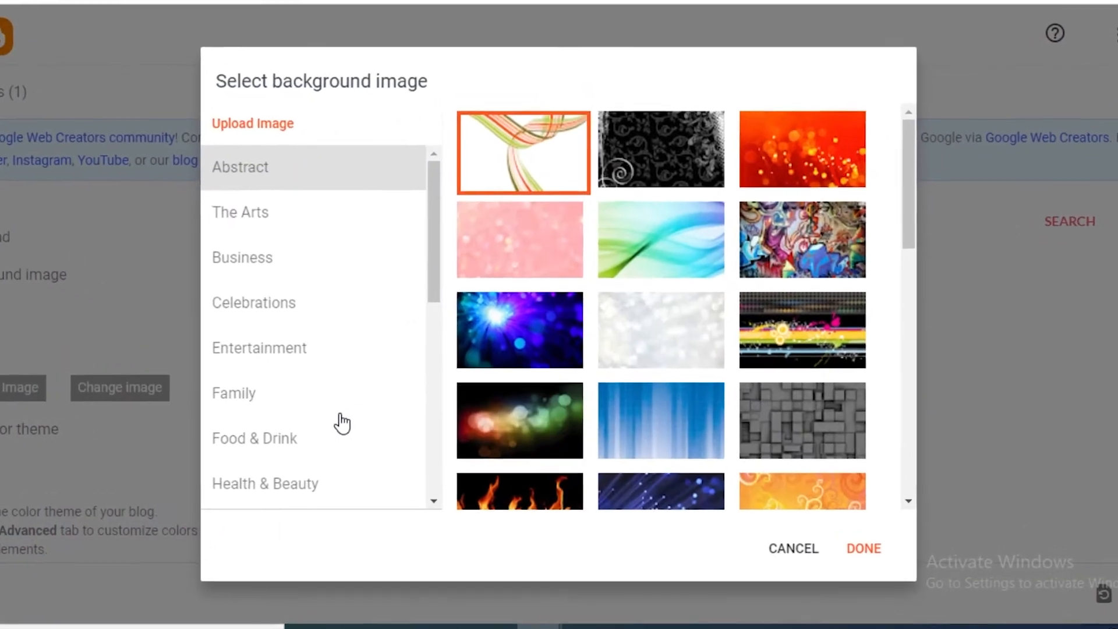
pyautogui.scroll(-5, 454, 233)
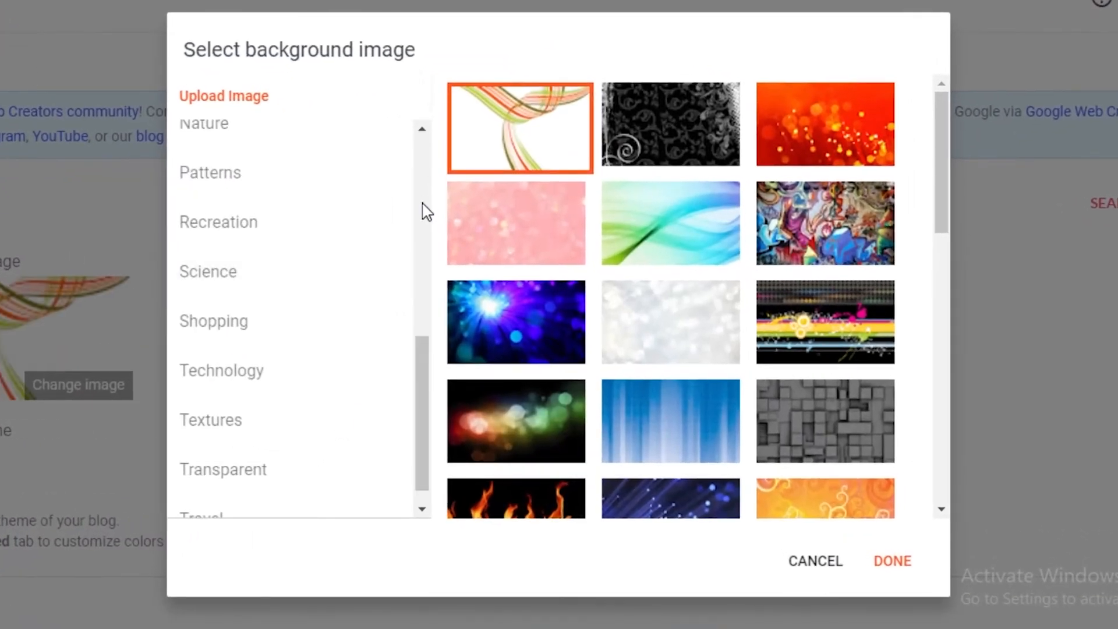
pyautogui.scroll(-1, 432, 387)
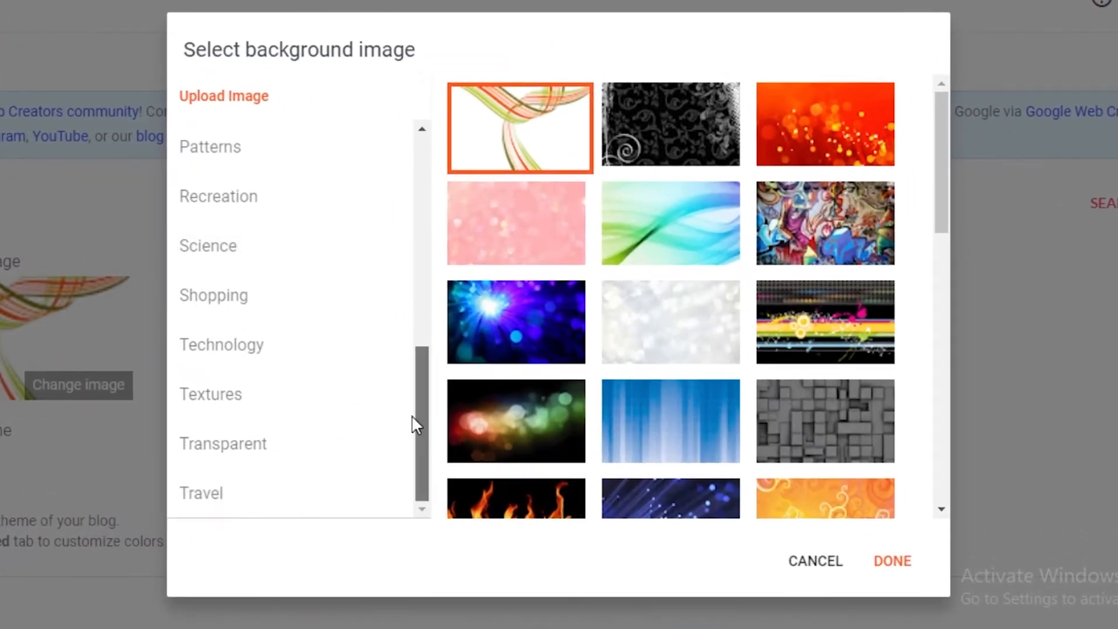
pyautogui.moveTo(412, 417); pyautogui.dragTo(407, 213)
pyautogui.click(318, 216)
pyautogui.click(286, 192)
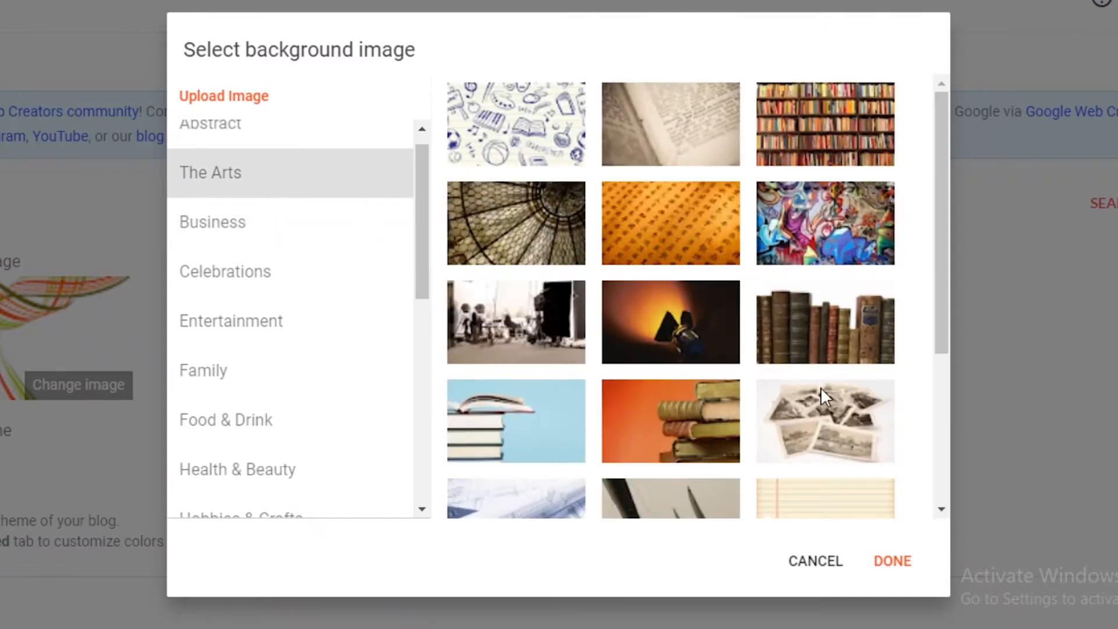
pyautogui.scroll(-5, 938, 297)
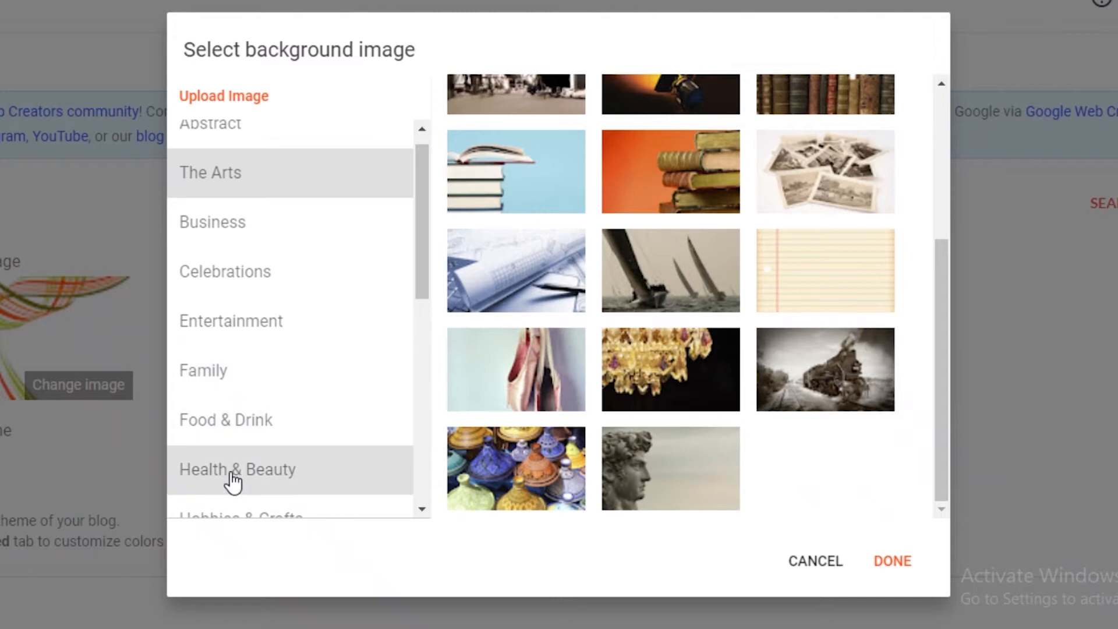
# - Set the background image to the makeup brush and nail polish picture from the Health & Beauty category
pyautogui.scroll(-2, 231, 480)
pyautogui.click(335, 362)
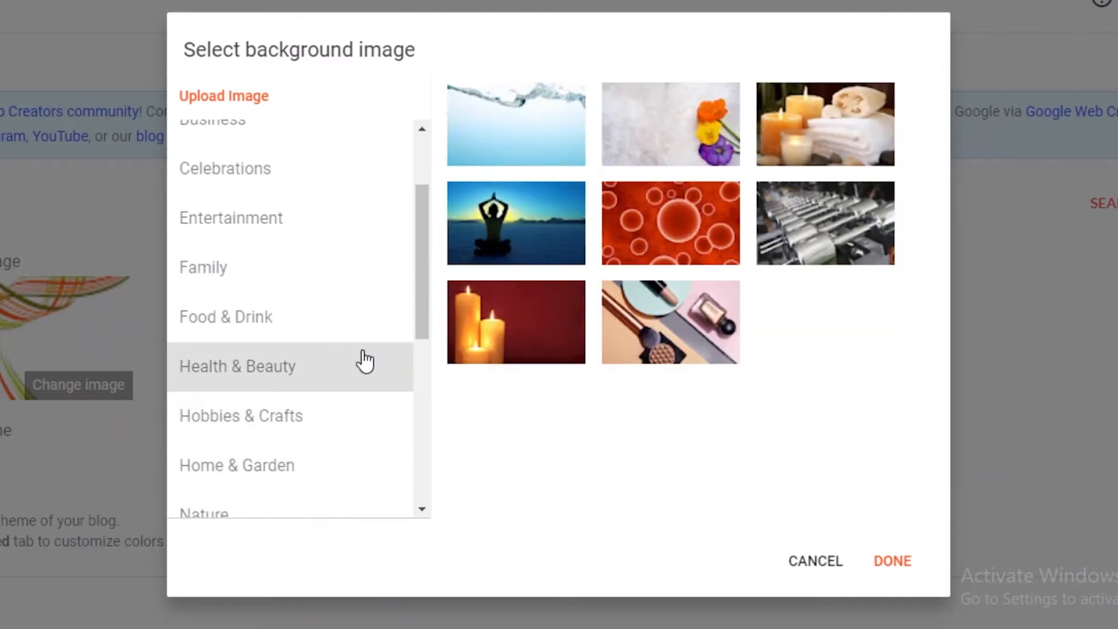
pyautogui.click(700, 327)
pyautogui.click(886, 568)
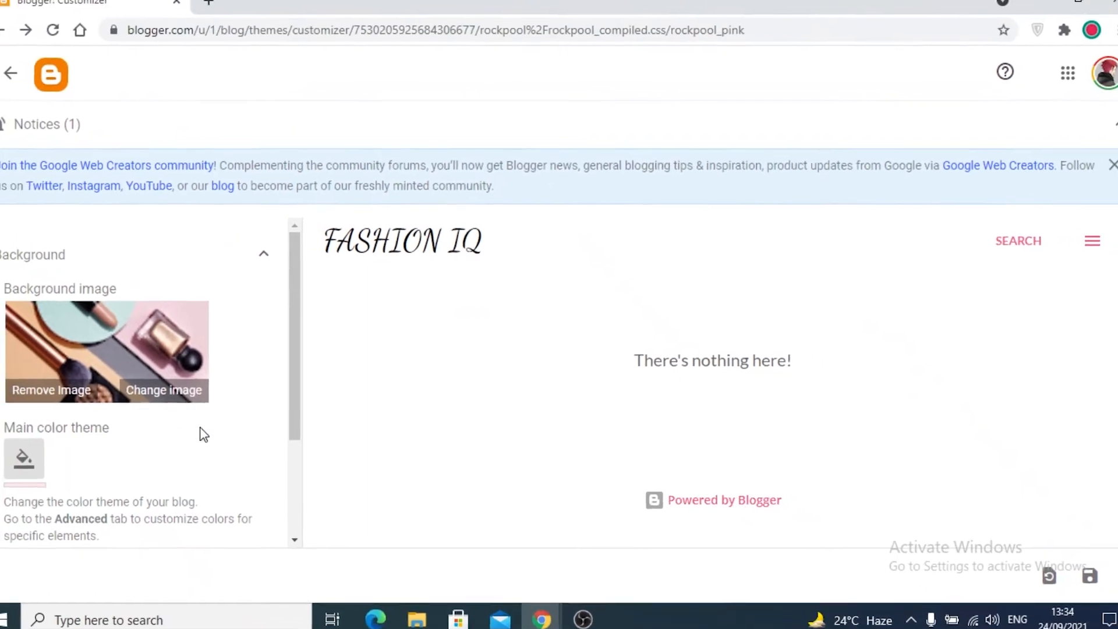
# - Change the main color theme to the pink swatch among the suggested colors
pyautogui.scroll(-1, 163, 435)
pyautogui.click(0, 364)
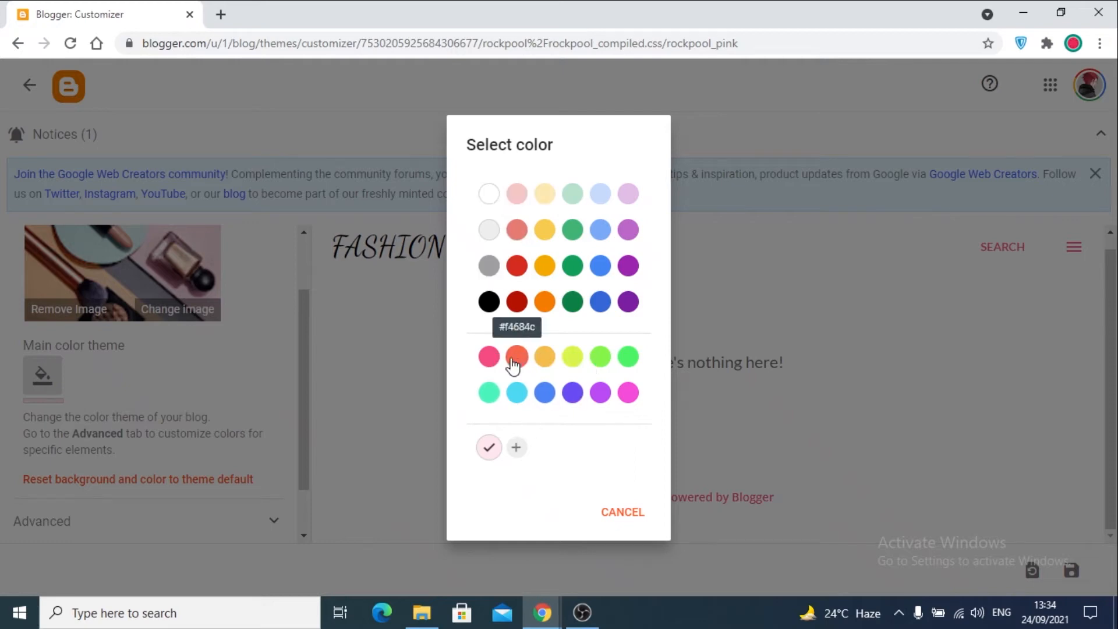
pyautogui.click(493, 362)
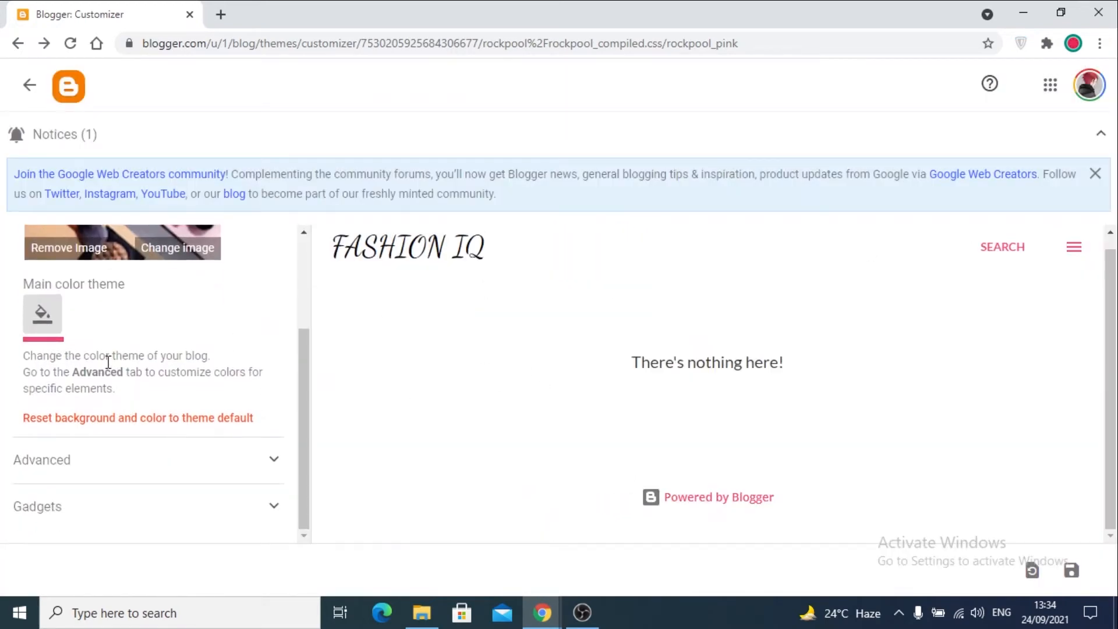
# - Expand the advanced theme settings and set the body font to Times New Roman
pyautogui.click(67, 468)
pyautogui.scroll(-4, 138, 437)
pyautogui.scroll(2, 114, 437)
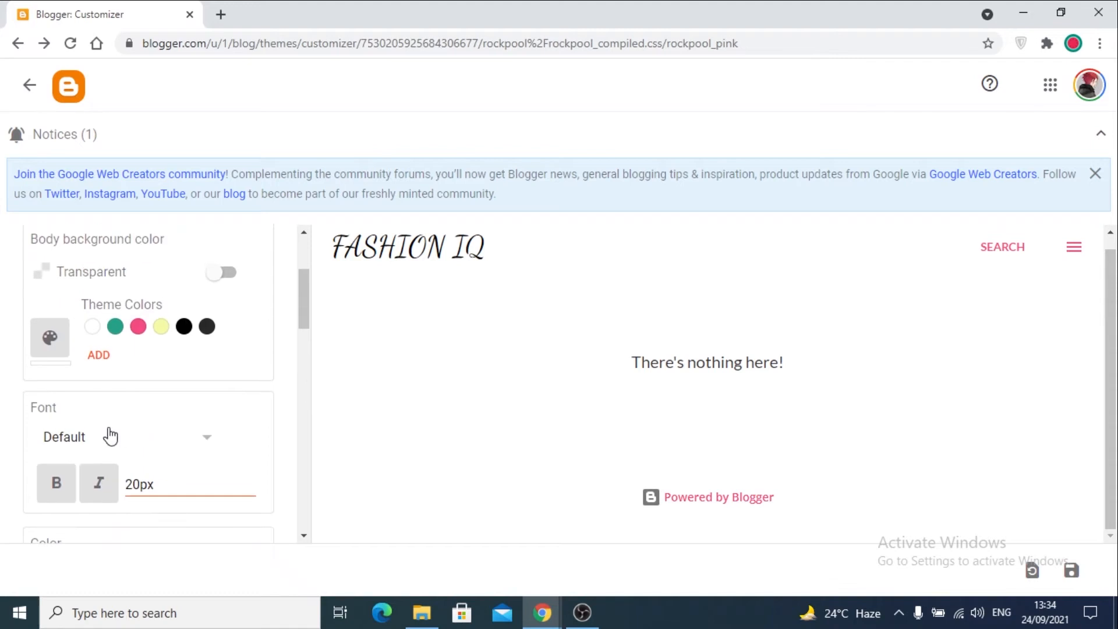
pyautogui.click(64, 438)
pyautogui.scroll(-3, 159, 458)
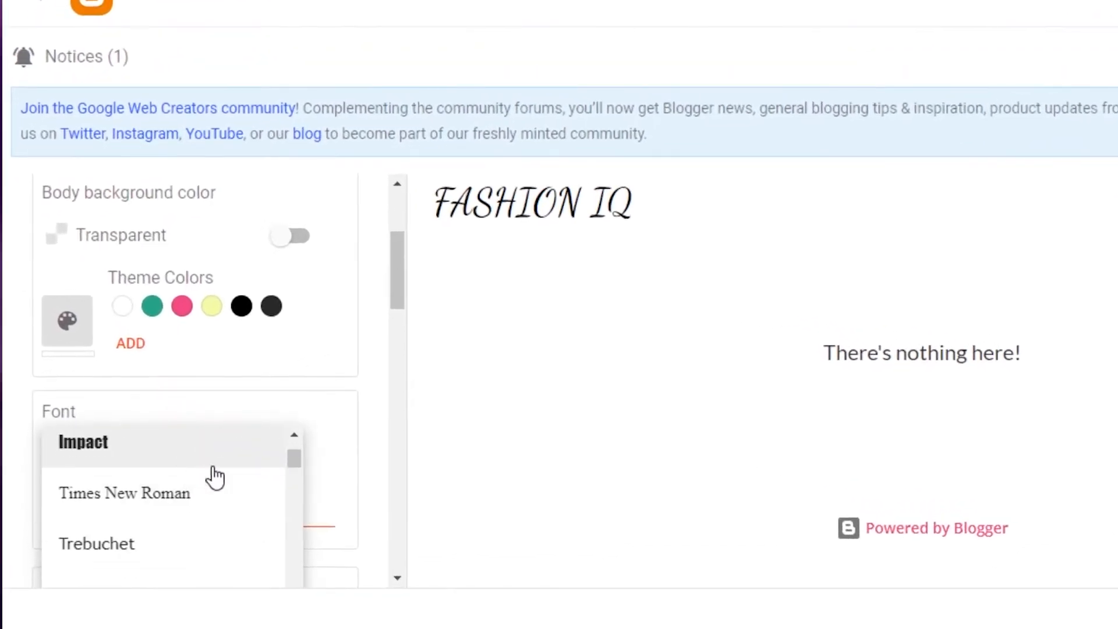
pyautogui.click(165, 495)
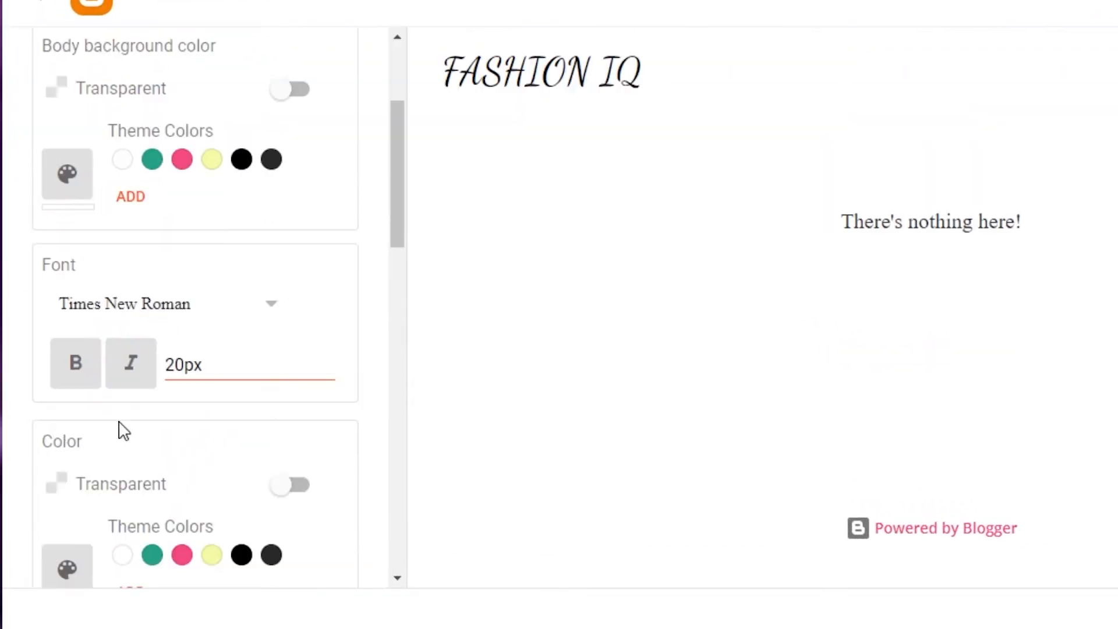
# - Turn off transparency for the body text color and set it to the bright crimson swatch from the full color palette
pyautogui.scroll(-1, 177, 344)
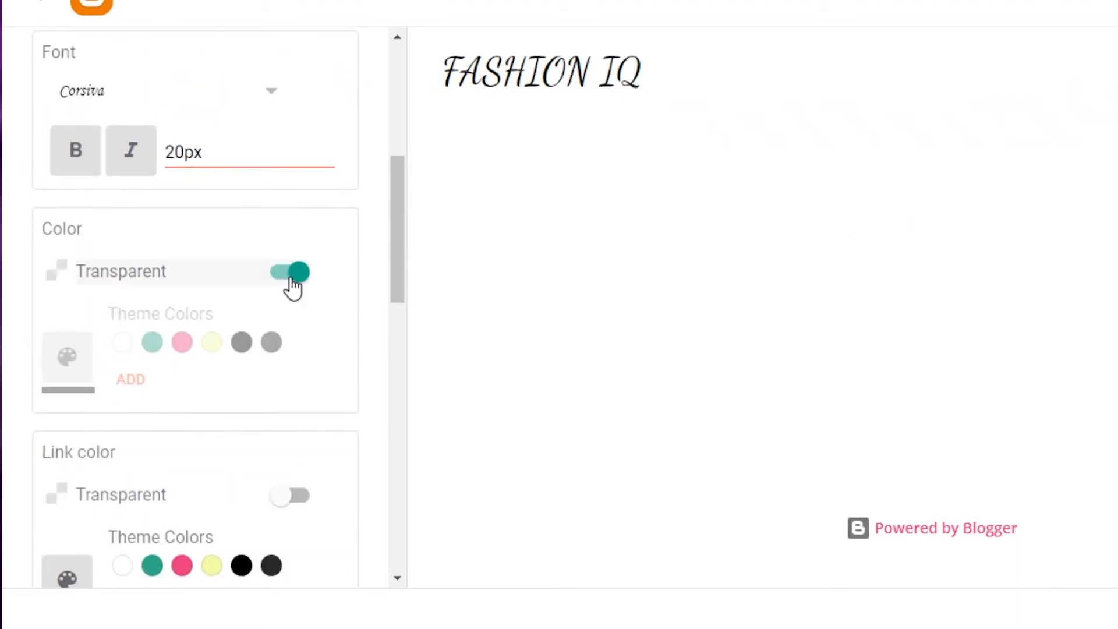
pyautogui.click(292, 275)
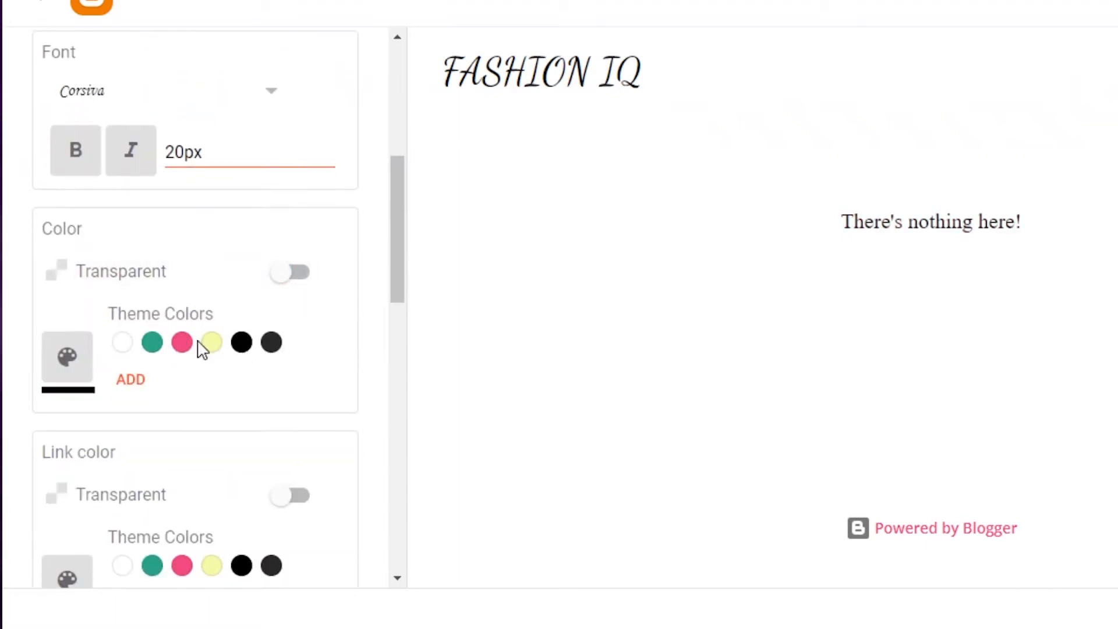
pyautogui.click(143, 380)
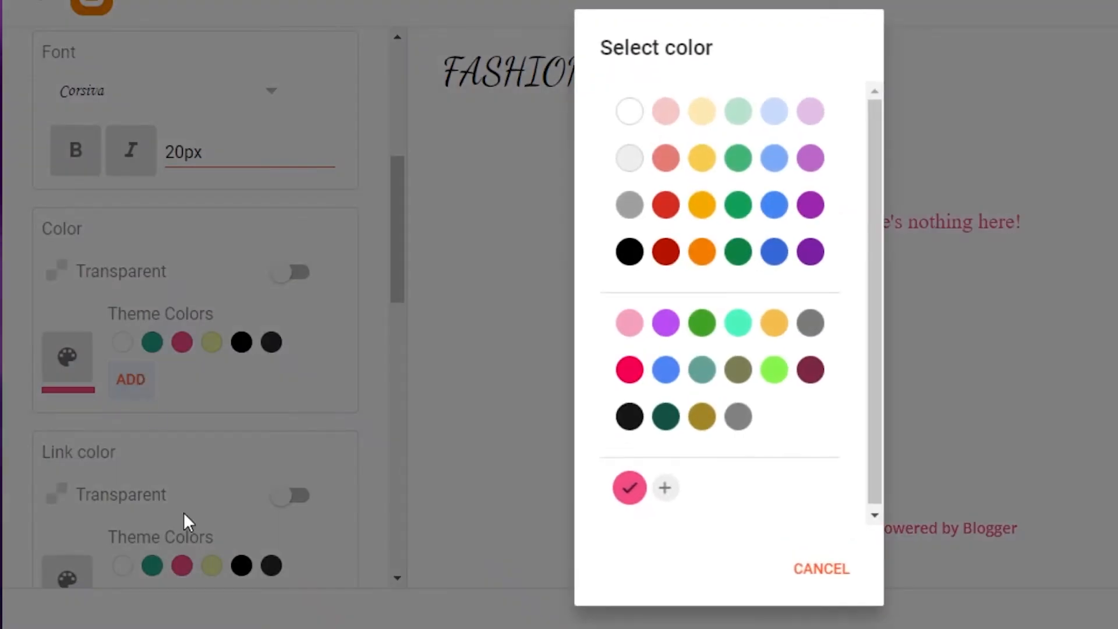
pyautogui.click(628, 379)
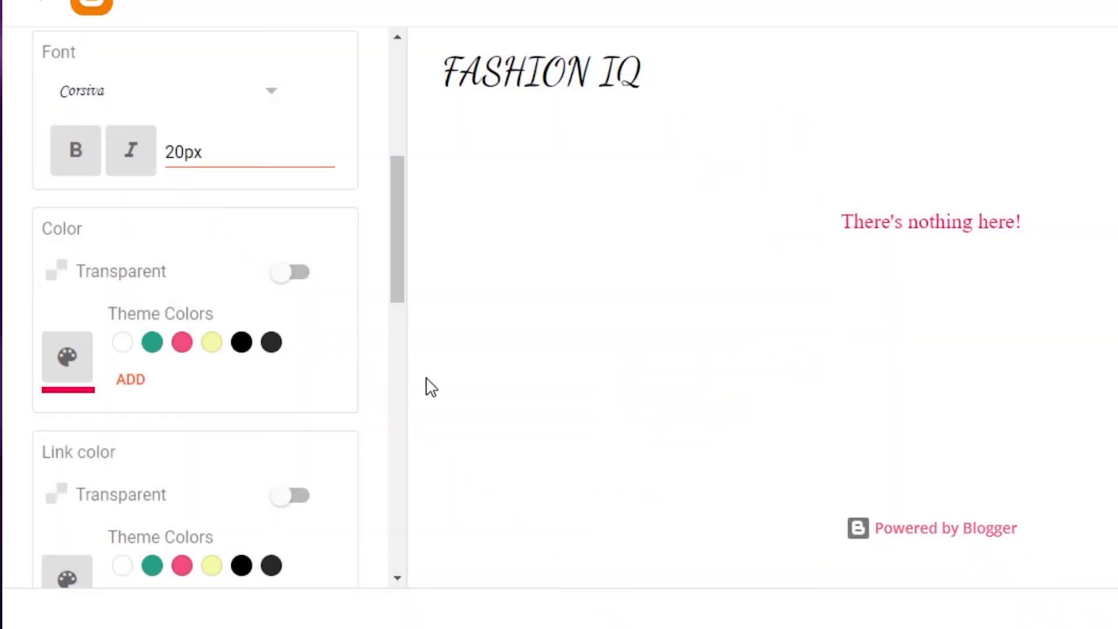
# - Change the body text color to the blue swatch in the second group of the full color palette
pyautogui.click(133, 381)
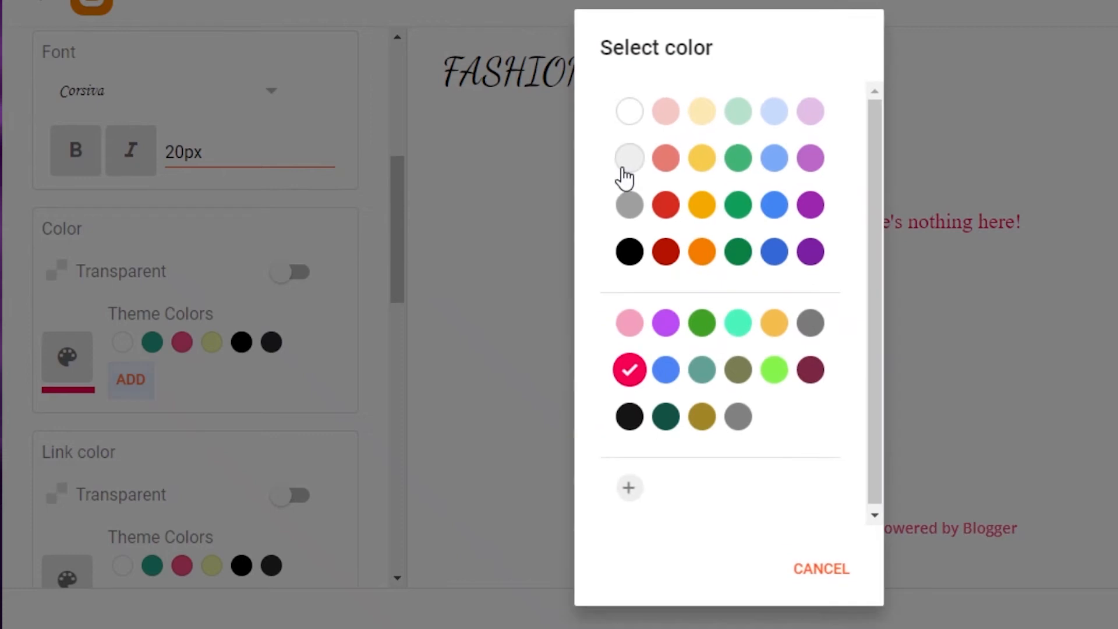
pyautogui.click(670, 380)
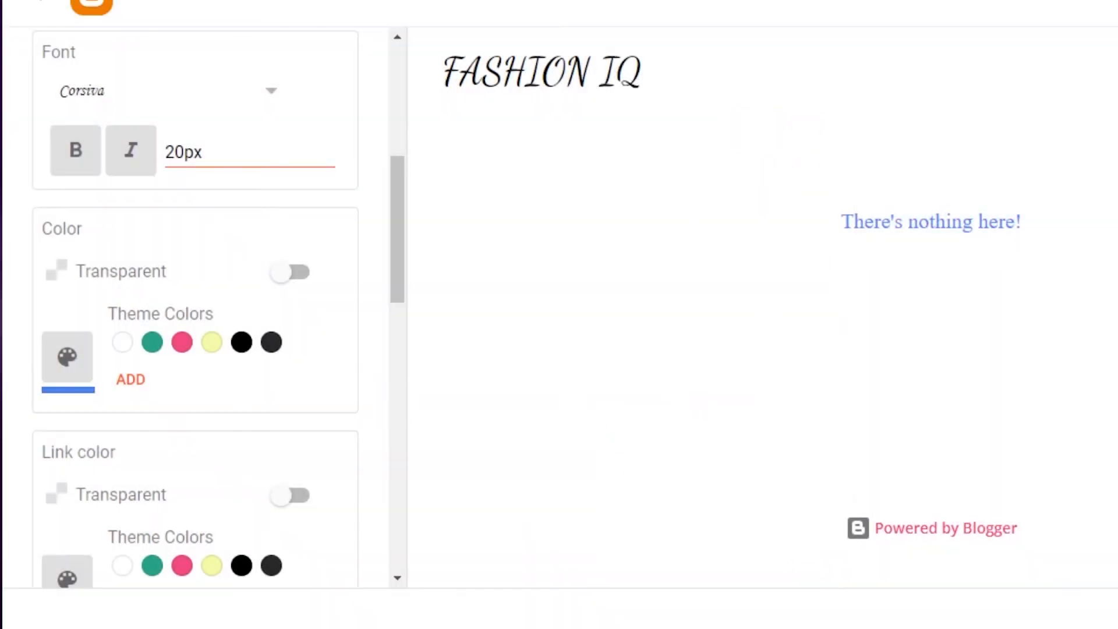
# - Look through the advanced Body settings down to the blog title color and check which theme sections can be customized
pyautogui.scroll(-2, 278, 367)
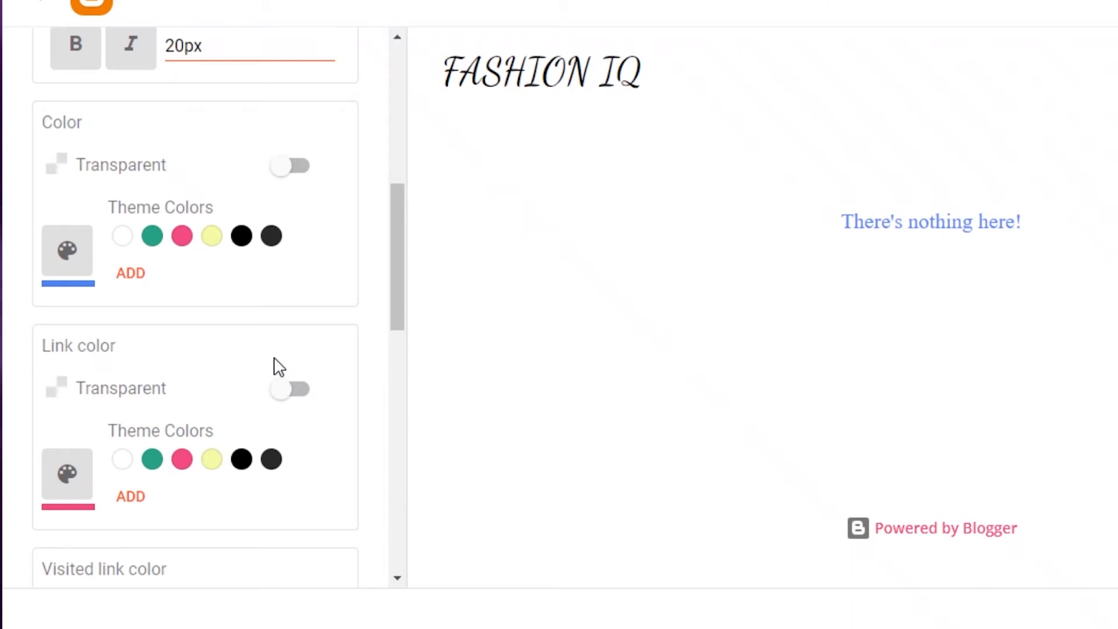
pyautogui.scroll(-2, 277, 366)
pyautogui.scroll(-3, 306, 284)
pyautogui.moveTo(398, 344); pyautogui.dragTo(387, 511)
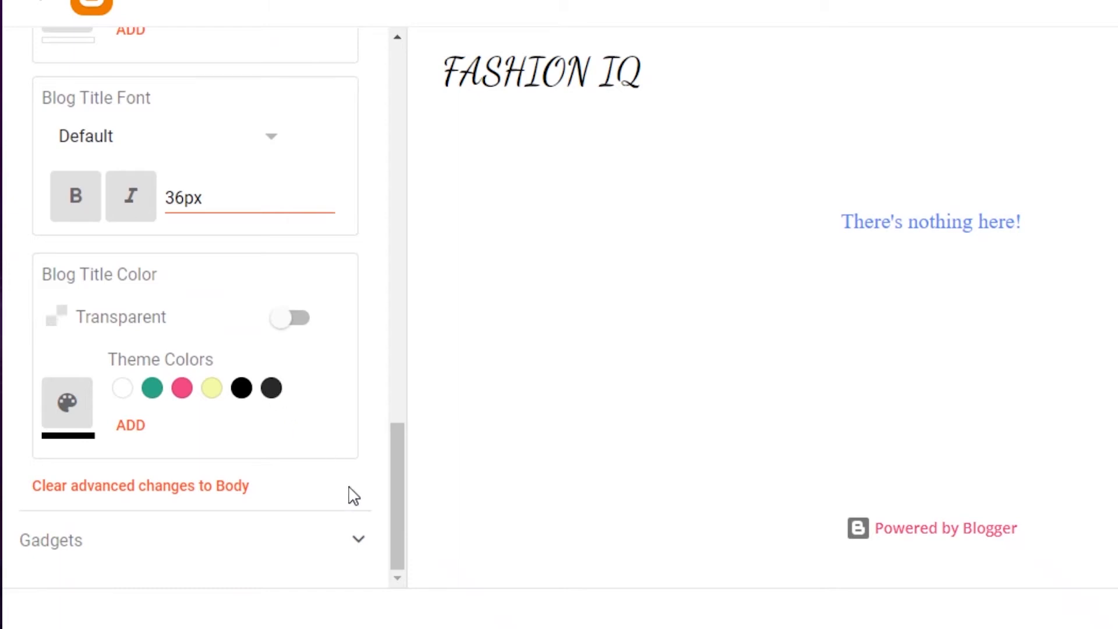
pyautogui.moveTo(396, 496); pyautogui.dragTo(425, 55)
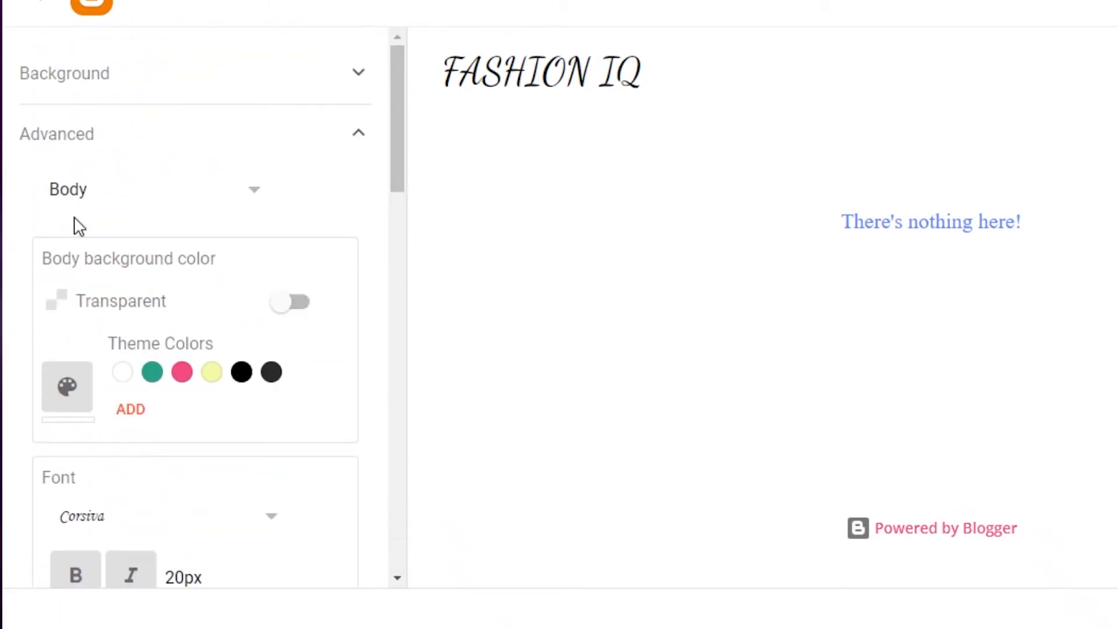
pyautogui.click(191, 205)
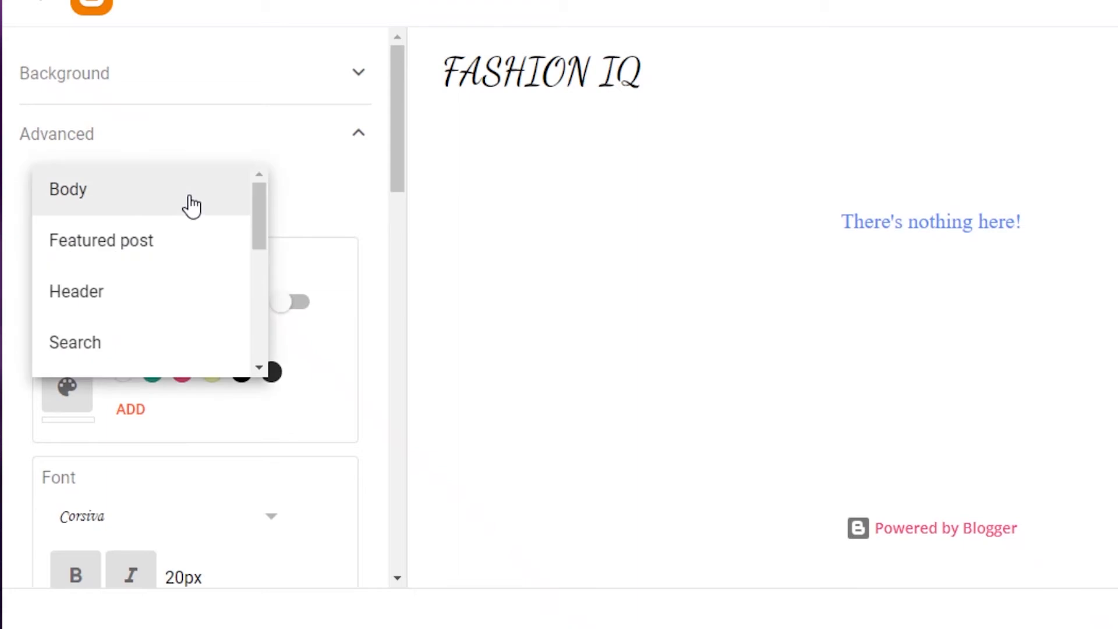
pyautogui.click(193, 201)
pyautogui.scroll(-1, 400, 160)
pyautogui.moveTo(396, 153); pyautogui.dragTo(342, 529)
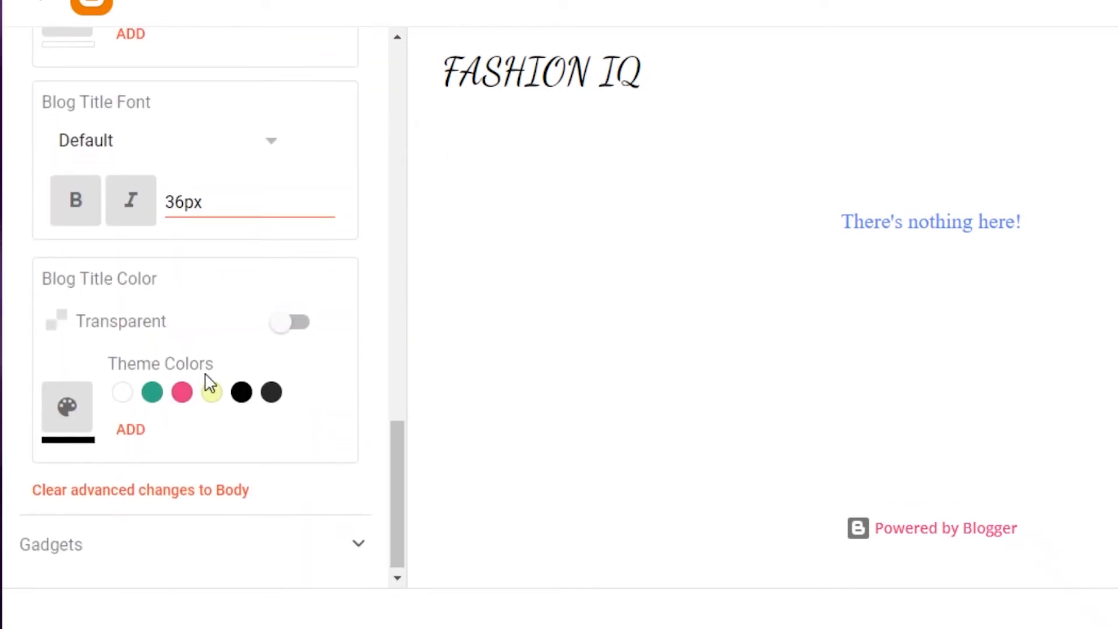
# - Try several theme colors on the blog title, including yellow, black and pink
pyautogui.click(183, 394)
pyautogui.moveTo(151, 322); pyautogui.dragTo(156, 385)
pyautogui.click(211, 393)
pyautogui.click(242, 393)
pyautogui.click(217, 394)
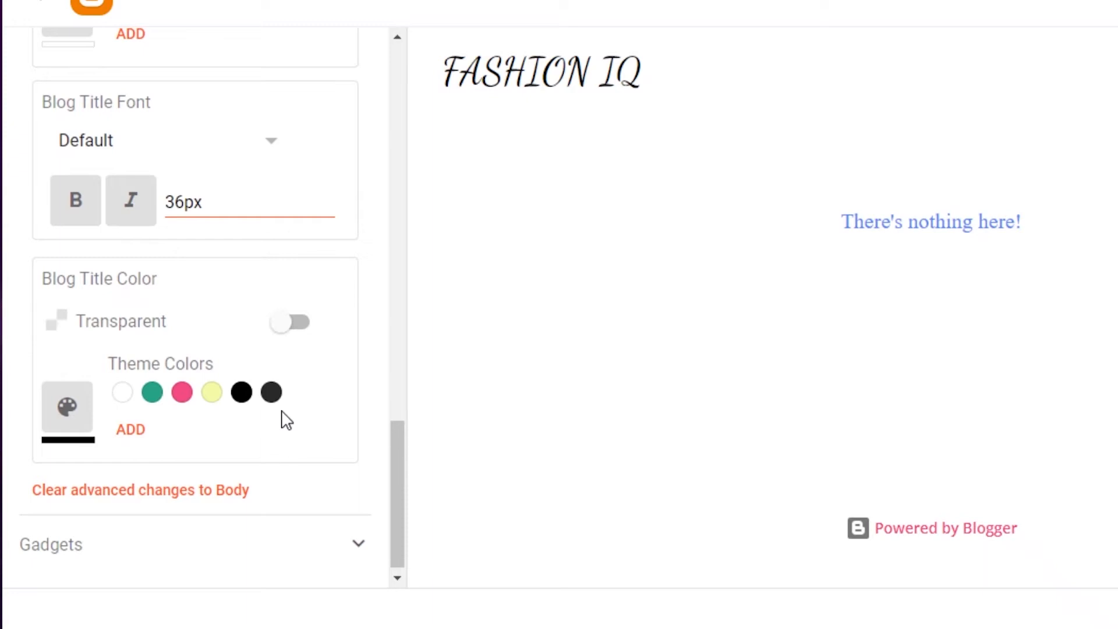
pyautogui.click(211, 393)
pyautogui.click(184, 394)
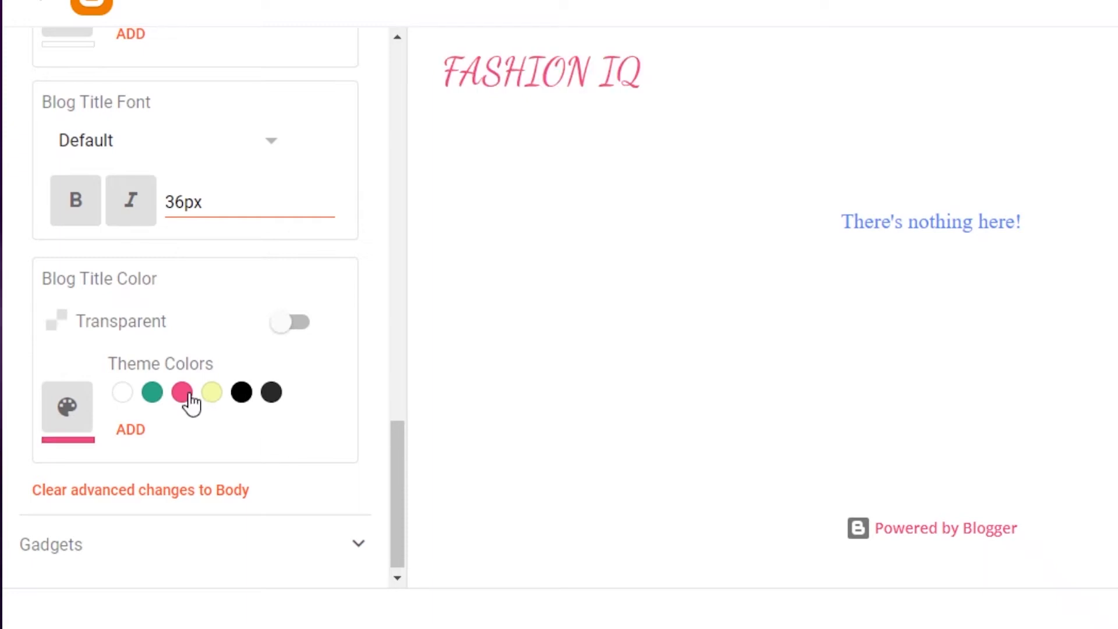
# - Try dark green from the full color palette on the blog title and settle on the bright crimson swatch
pyautogui.click(85, 419)
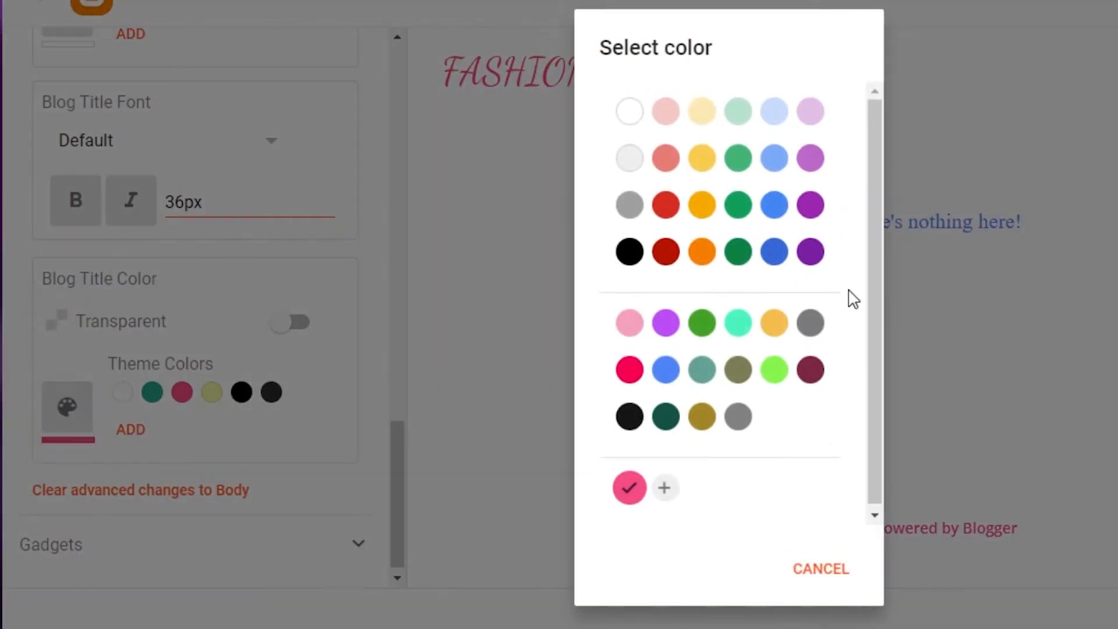
pyautogui.click(666, 424)
pyautogui.click(135, 433)
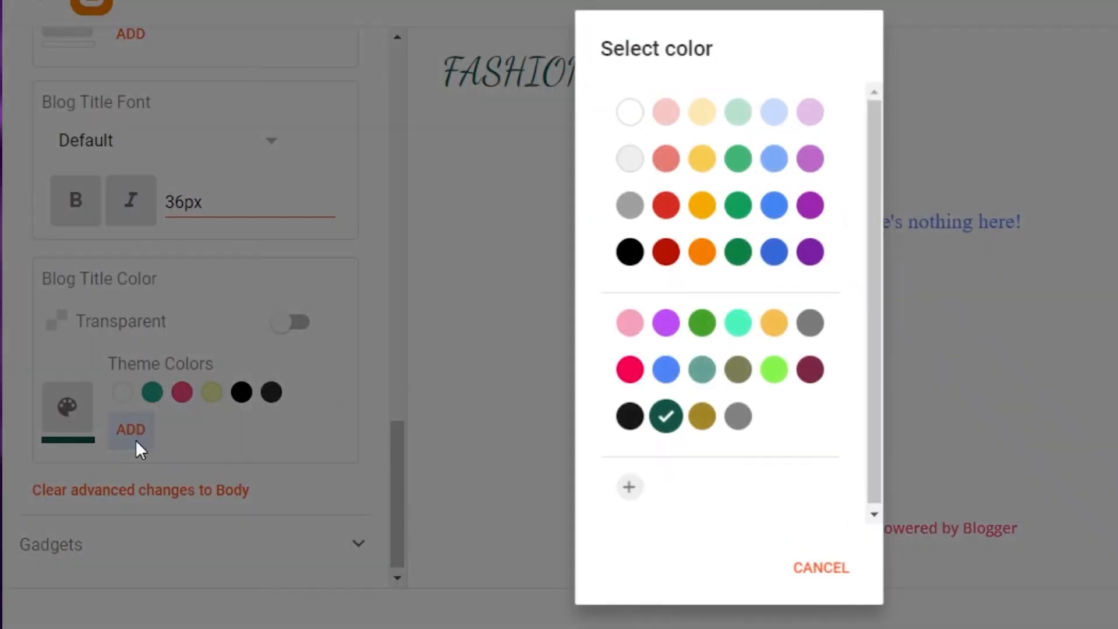
pyautogui.click(635, 369)
# - Try Courier and Cardo as the blog title font
pyautogui.scroll(1, 130, 320)
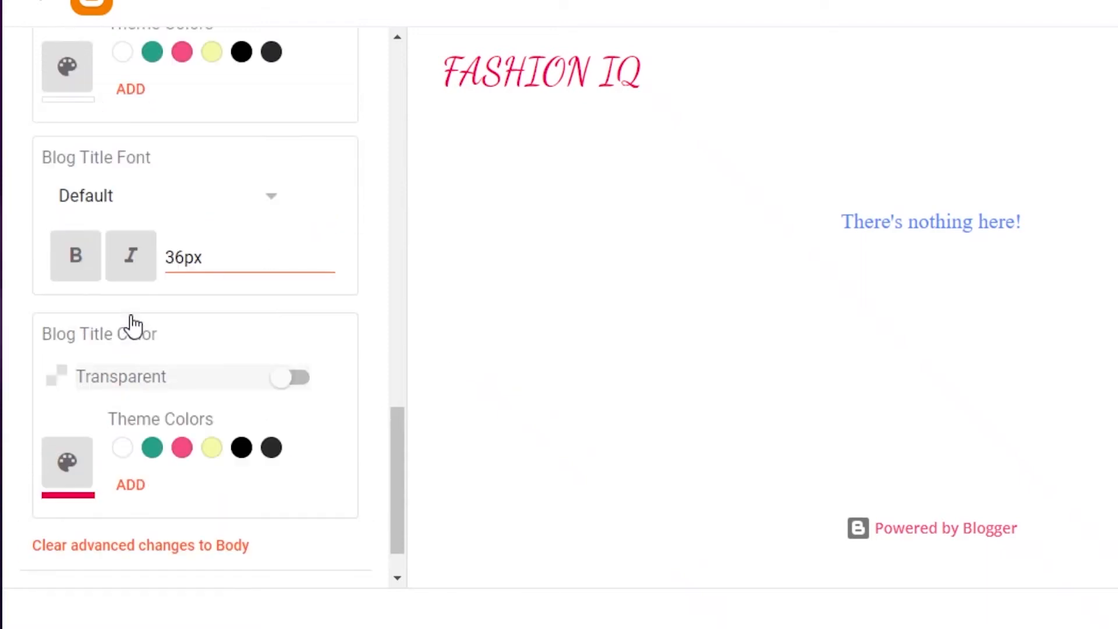
pyautogui.scroll(-1, 130, 375)
pyautogui.scroll(2, 7, 202)
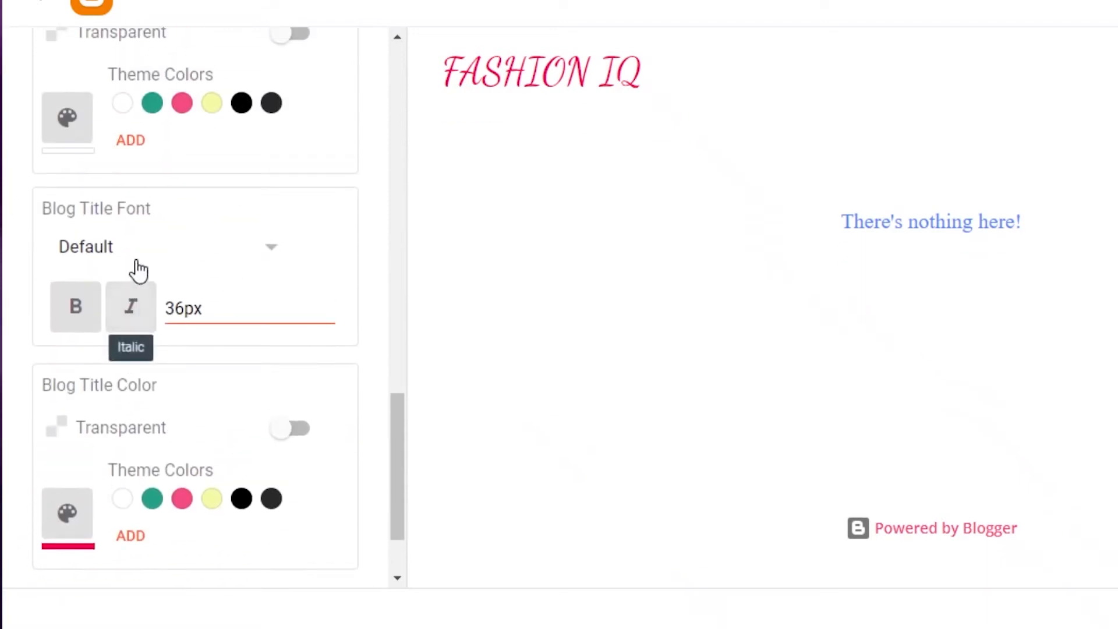
pyautogui.click(160, 256)
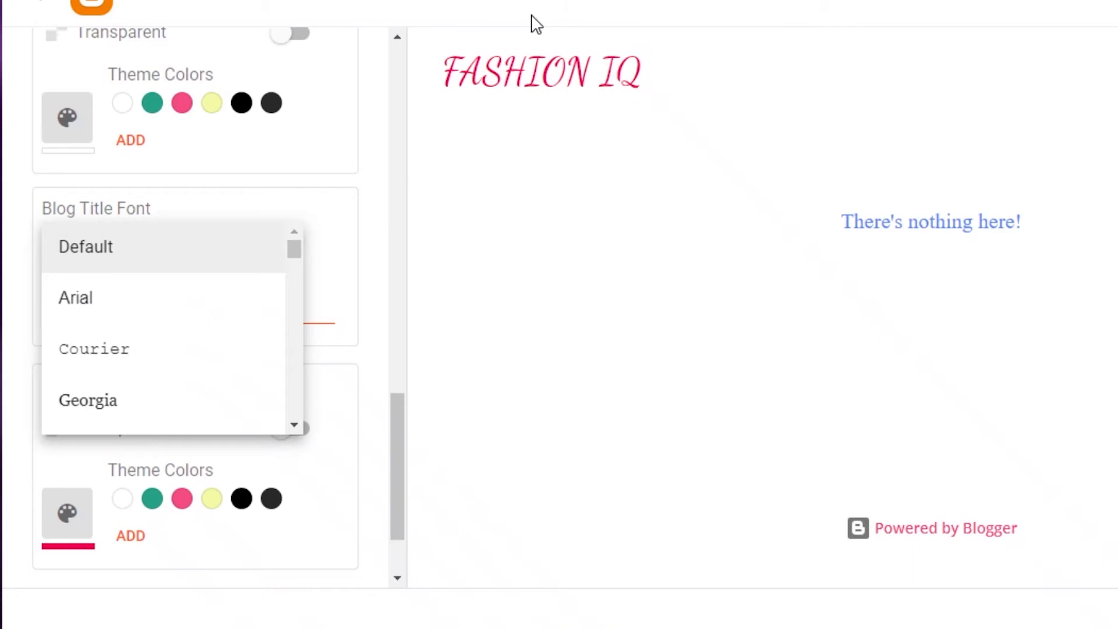
pyautogui.click(114, 351)
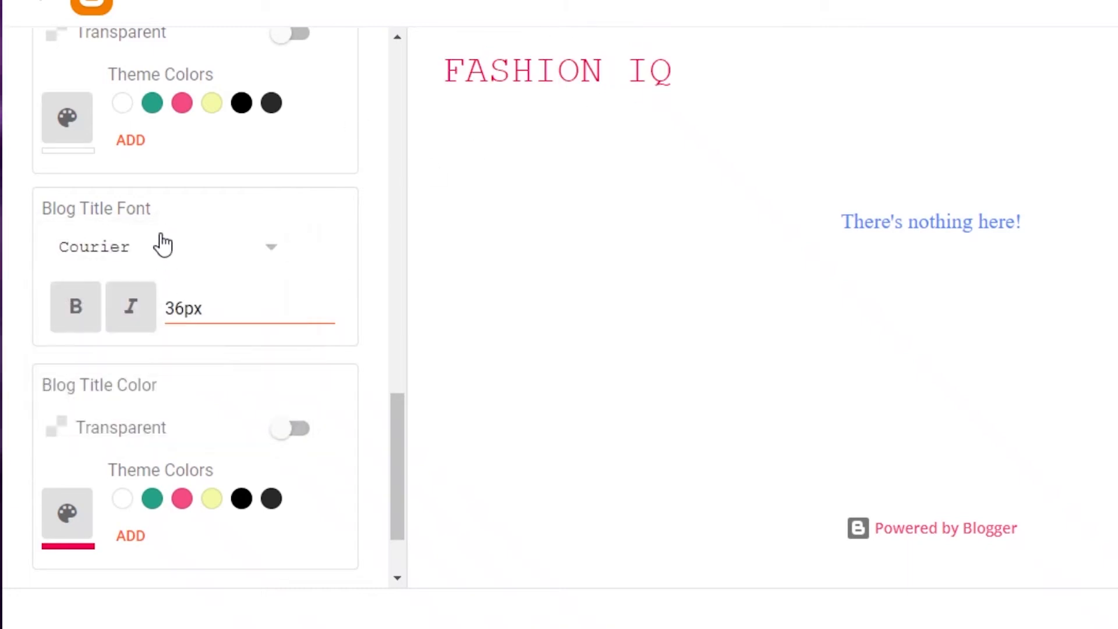
pyautogui.click(135, 247)
pyautogui.scroll(-10, 291, 262)
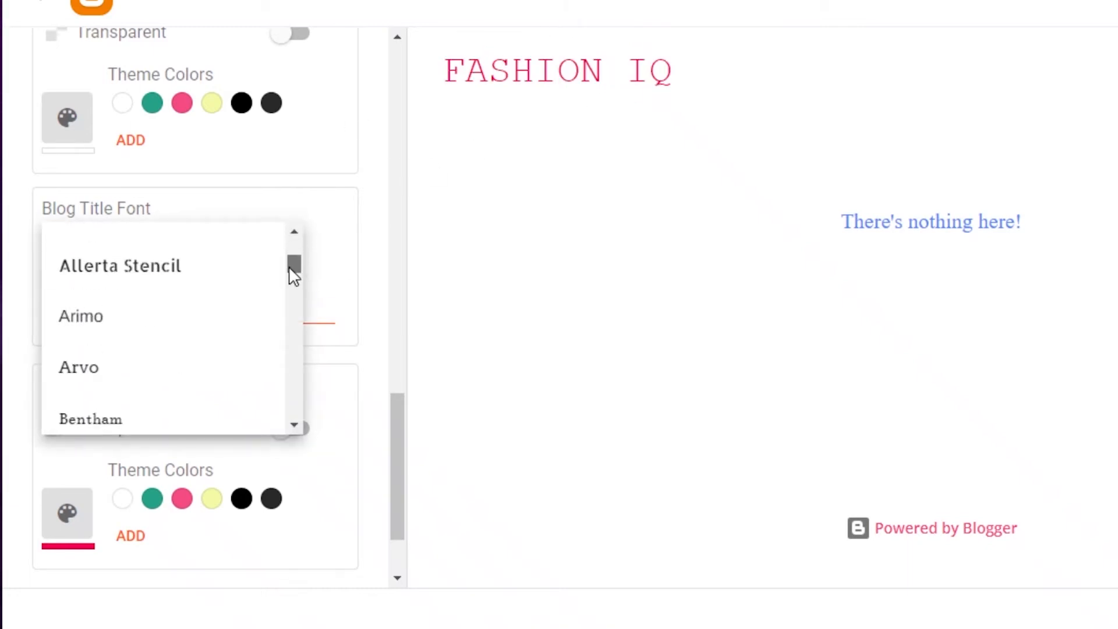
pyautogui.click(173, 264)
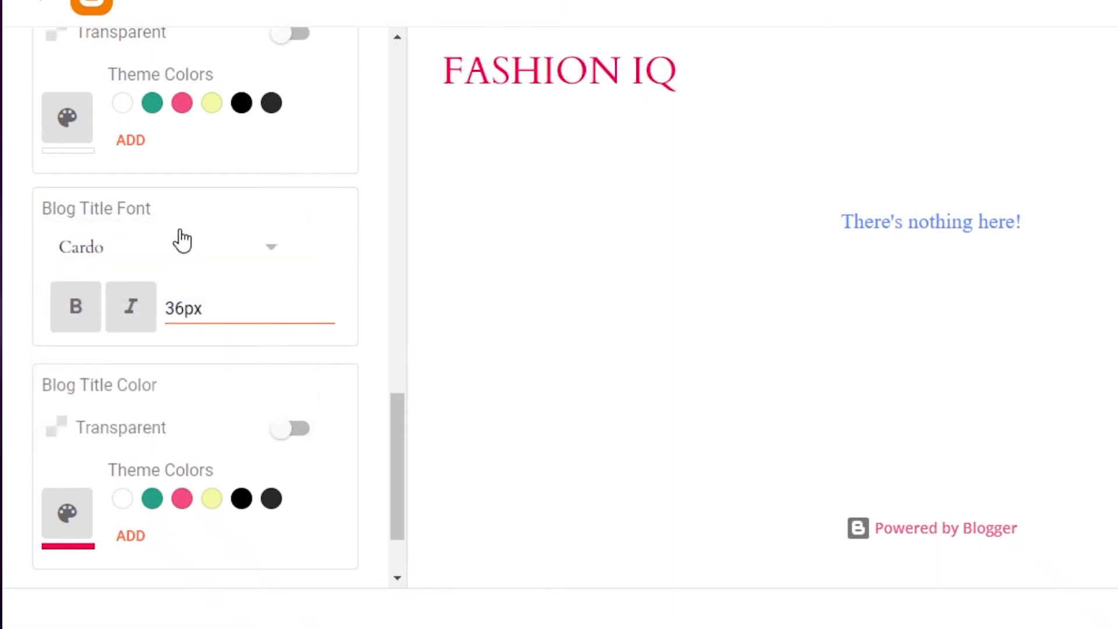
# - Try Cambria and Calligraffitti as the blog title font
pyautogui.click(180, 244)
pyautogui.scroll(3, 293, 279)
pyautogui.click(175, 360)
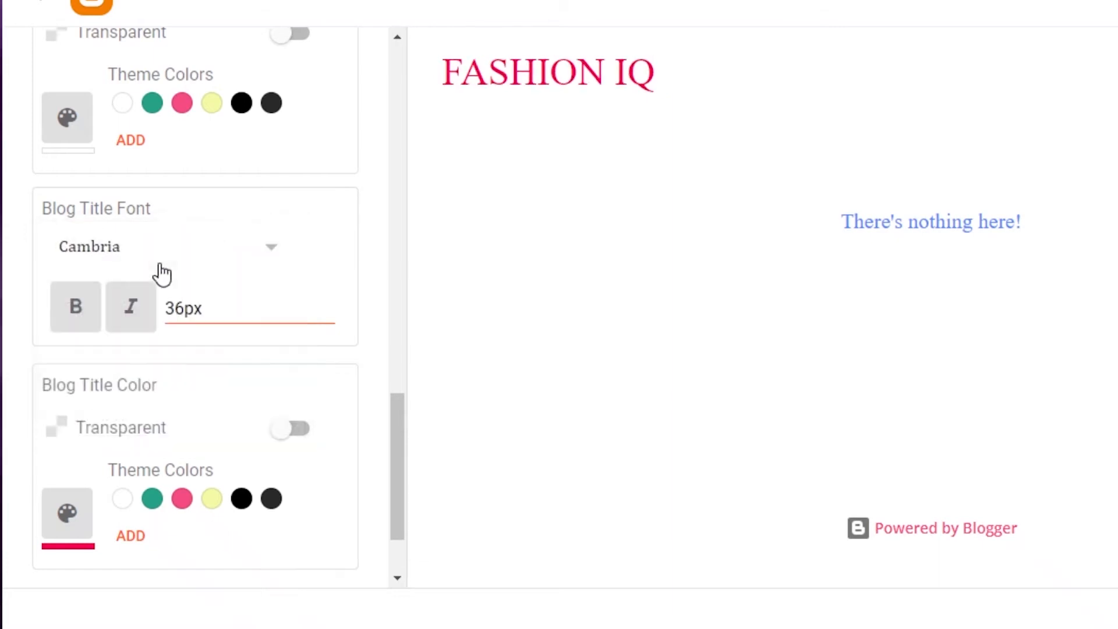
pyautogui.click(168, 255)
pyautogui.click(218, 306)
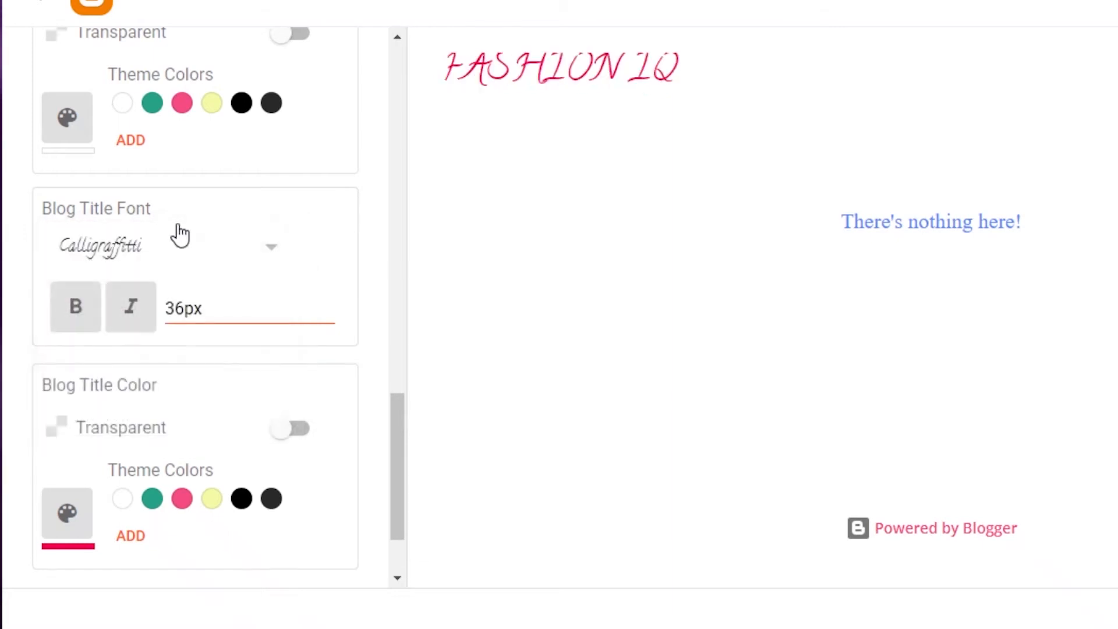
# - Try Corsiva and Cousine as the blog title font
pyautogui.click(173, 244)
pyautogui.scroll(-5, 300, 289)
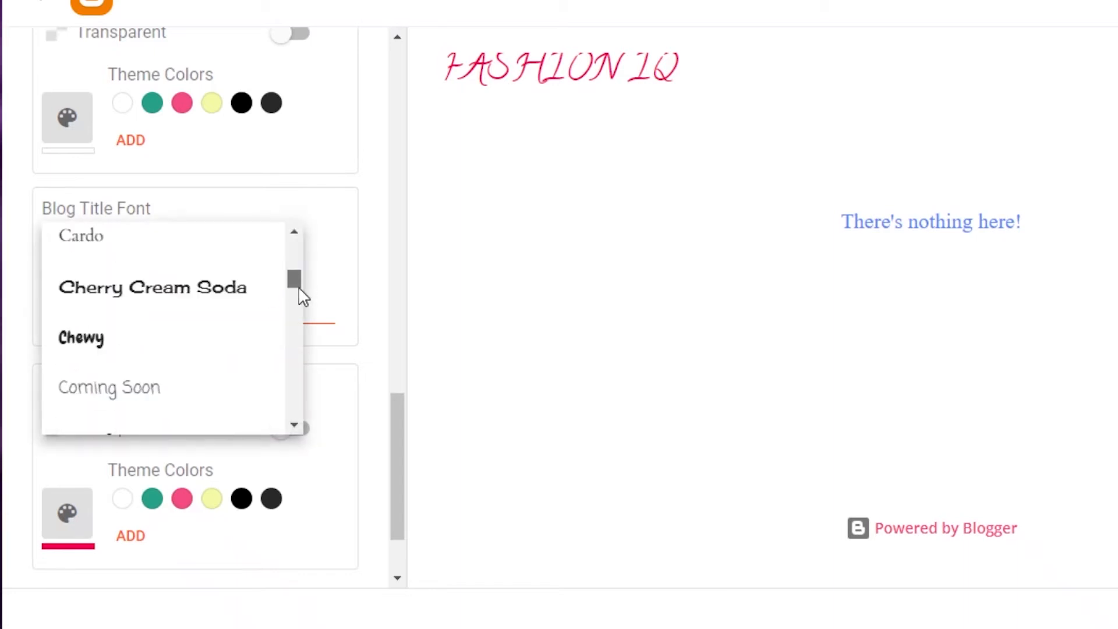
pyautogui.click(90, 317)
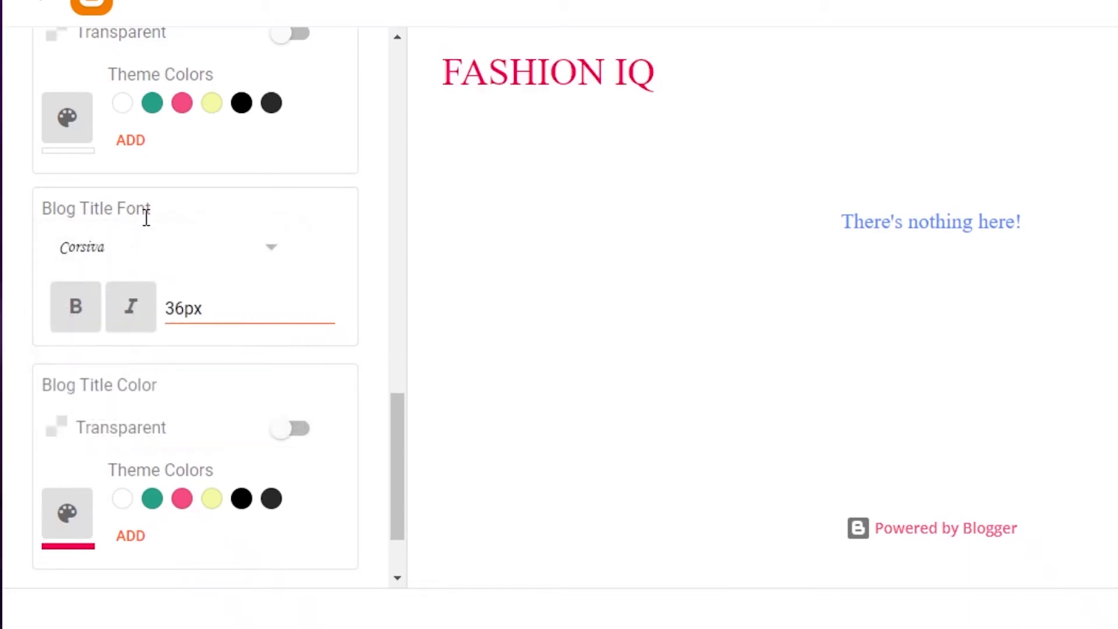
pyautogui.click(138, 255)
pyautogui.click(222, 364)
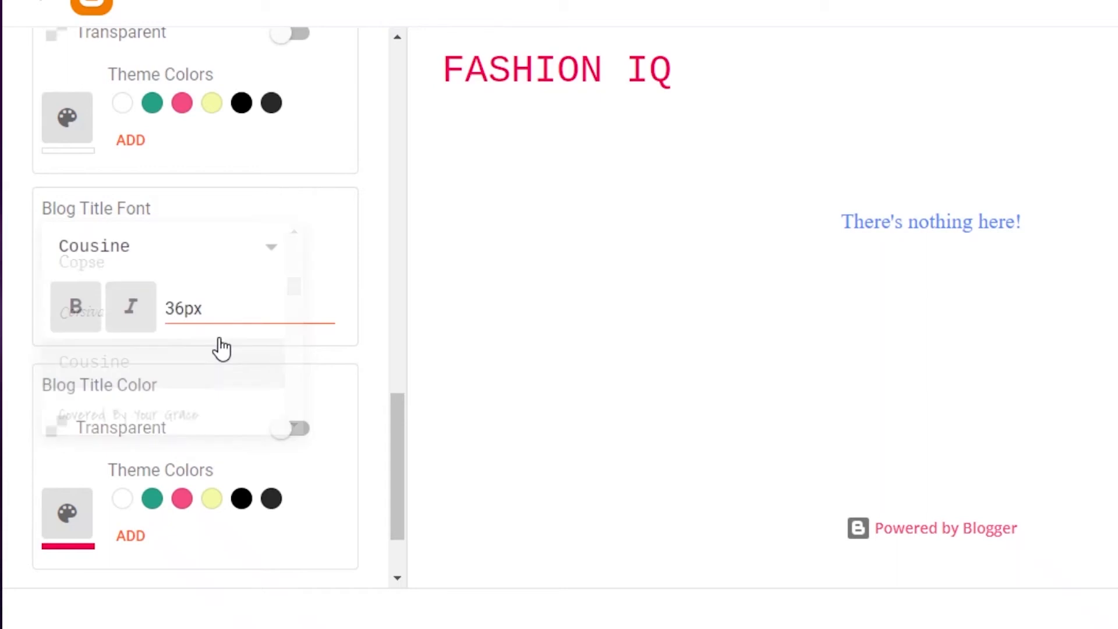
# - Try Crafty Girls and Lora among the fonts for the blog title
pyautogui.click(145, 264)
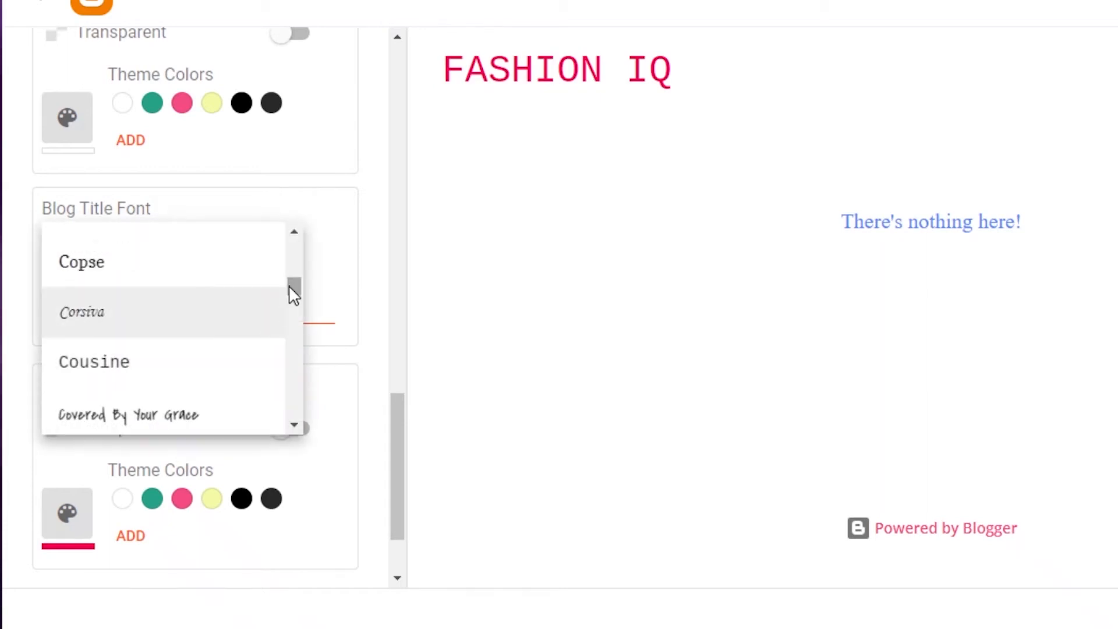
pyautogui.scroll(-1, 292, 287)
pyautogui.click(177, 324)
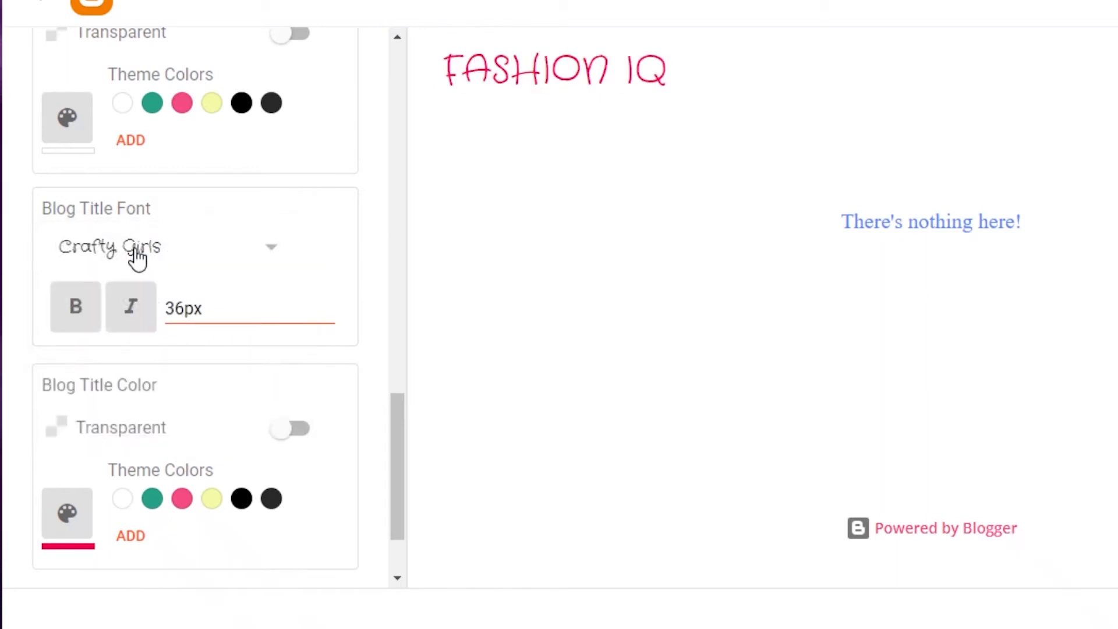
pyautogui.click(138, 257)
pyautogui.scroll(-6, 220, 365)
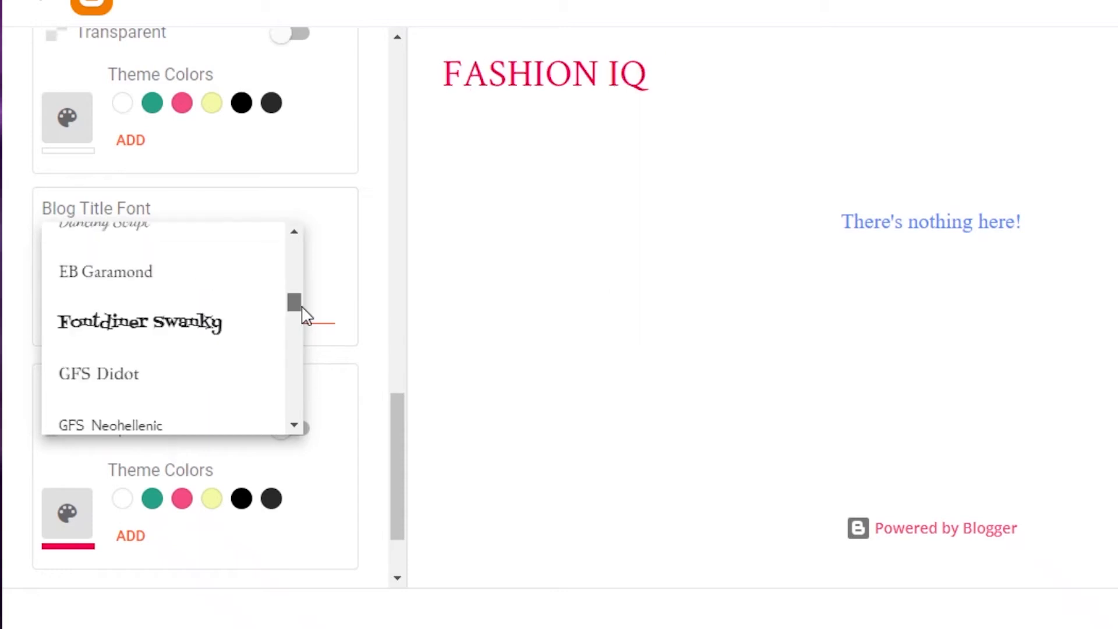
pyautogui.click(180, 308)
pyautogui.click(154, 240)
pyautogui.moveTo(293, 324); pyautogui.dragTo(289, 354)
pyautogui.click(146, 254)
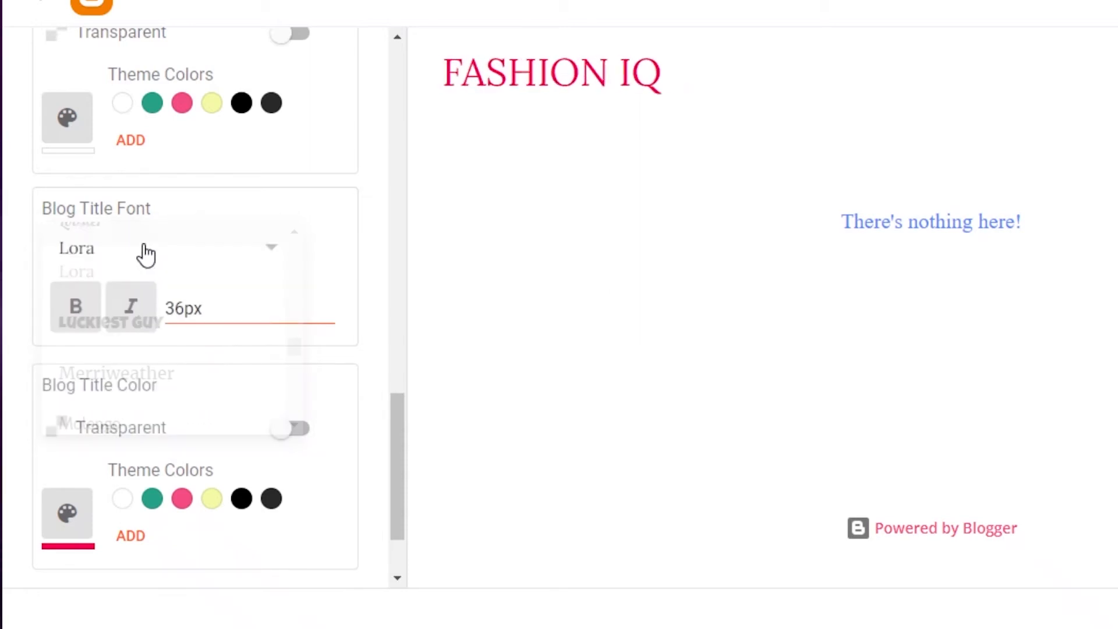
# - Try Reenie Beanie and Calibri as the blog title font
pyautogui.click(170, 257)
pyautogui.moveTo(297, 344); pyautogui.dragTo(304, 385)
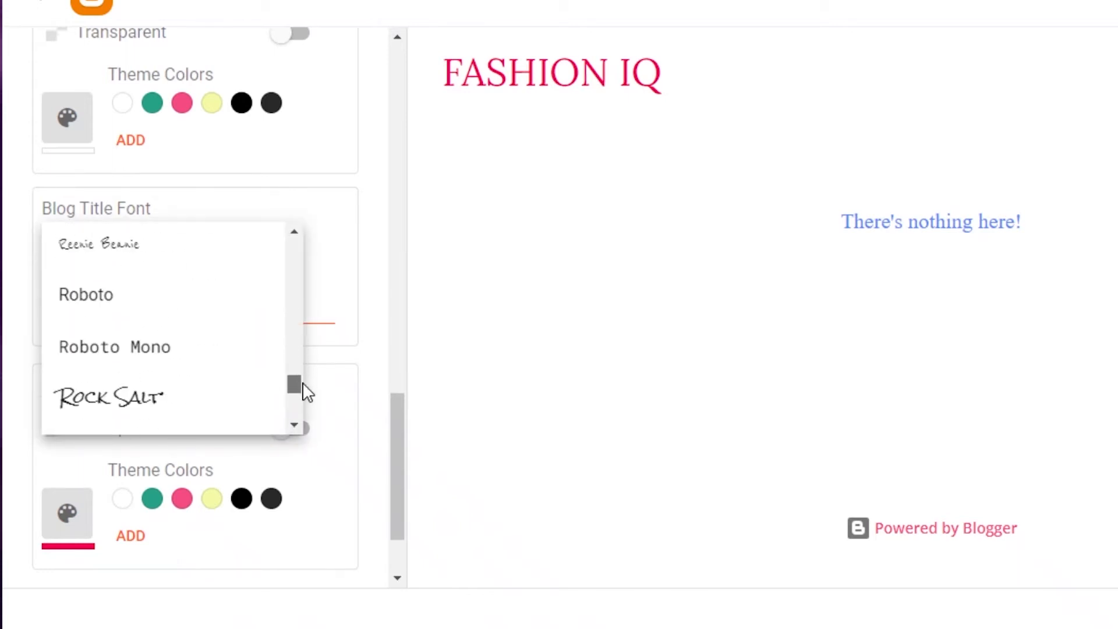
pyautogui.click(170, 267)
pyautogui.click(167, 271)
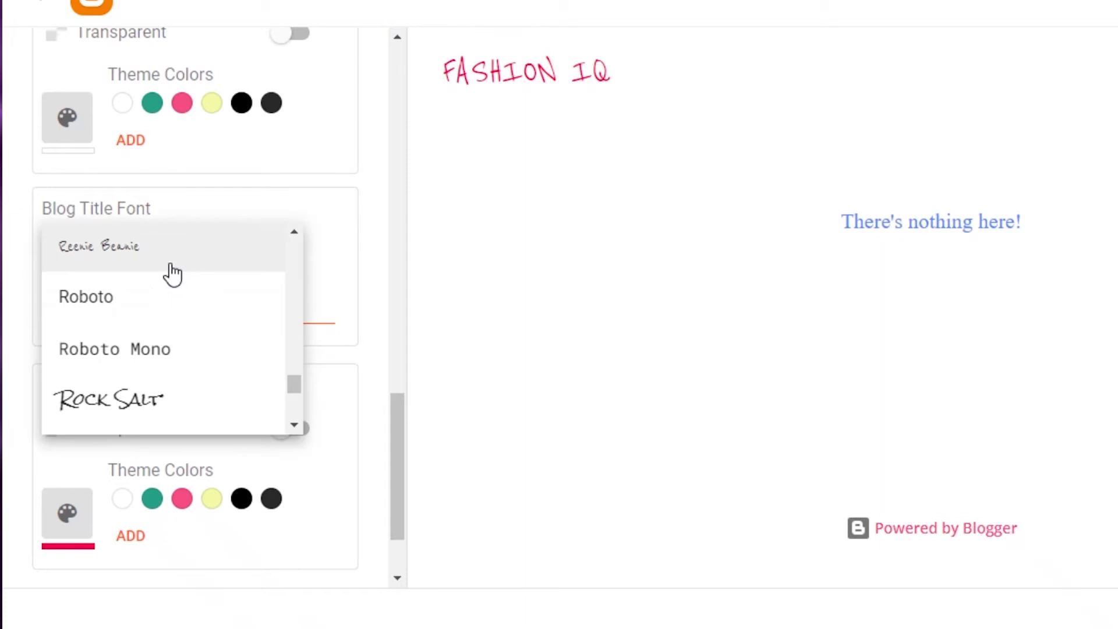
pyautogui.moveTo(294, 384); pyautogui.dragTo(315, 281)
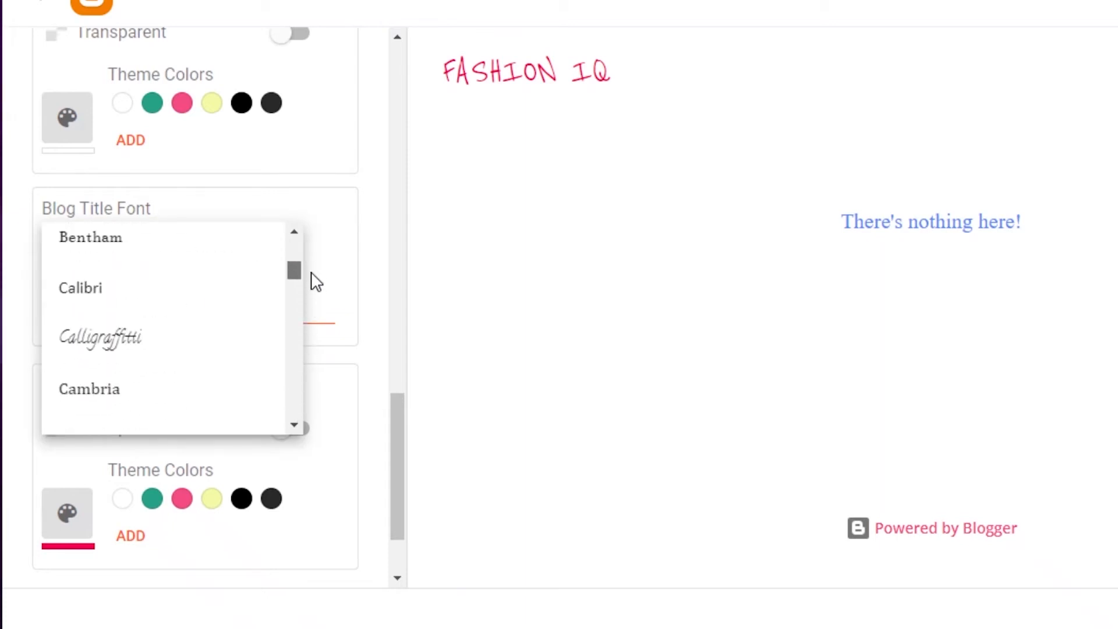
pyautogui.click(229, 291)
# - Set the blog title font to Corsiva
pyautogui.click(223, 261)
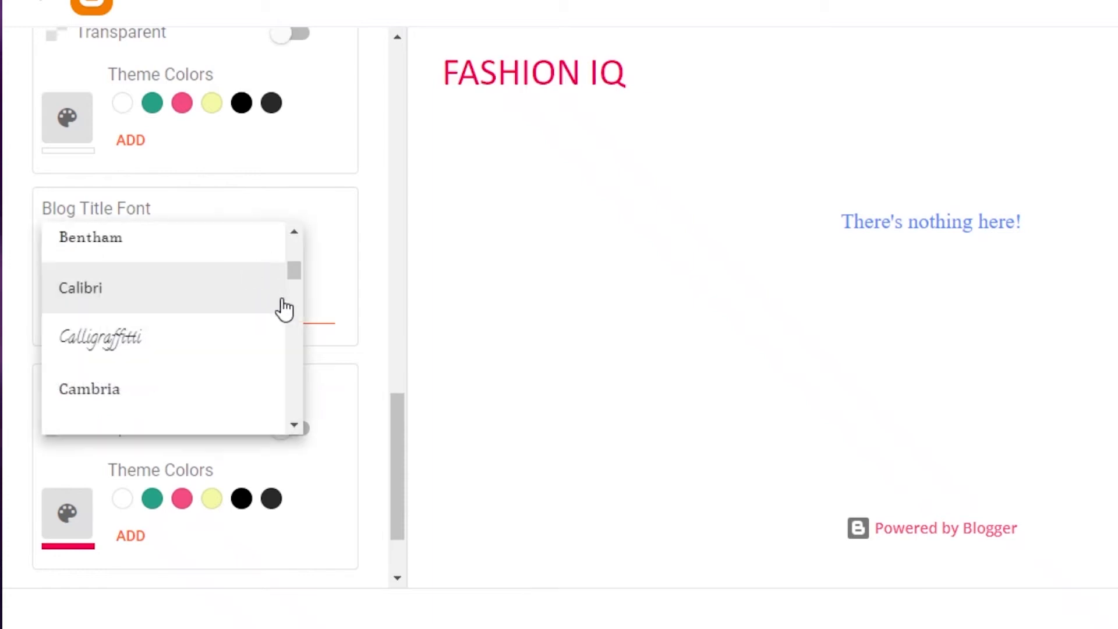
pyautogui.moveTo(299, 272)
pyautogui.mouseDown()
pyautogui.moveTo(303, 245)
pyautogui.moveTo(295, 281)
pyautogui.mouseUp()
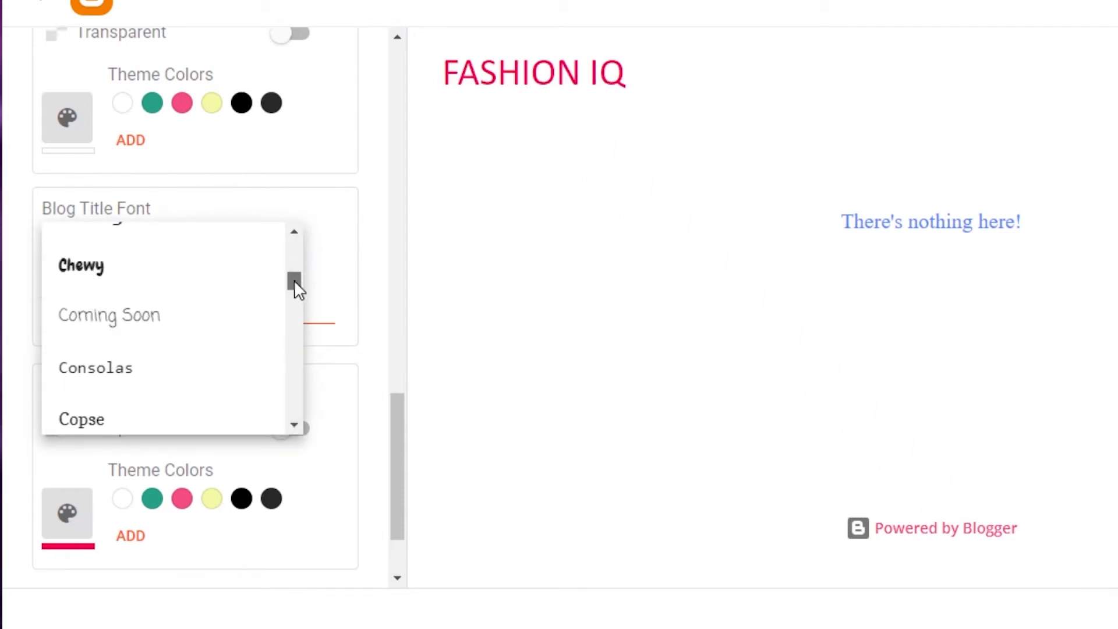
pyautogui.scroll(-1, 295, 281)
pyautogui.click(127, 371)
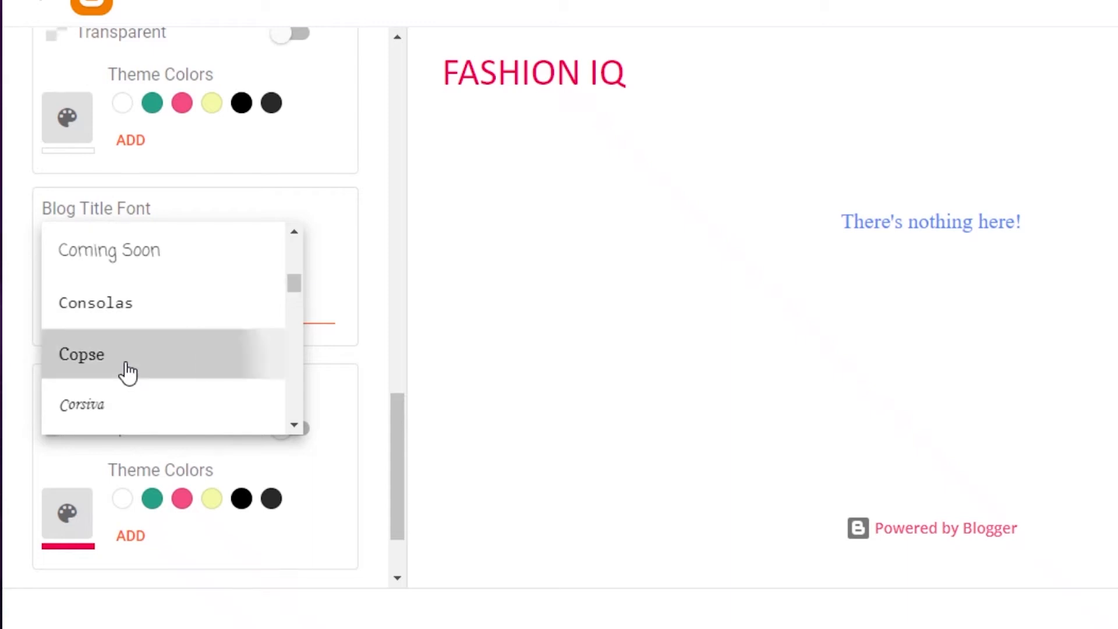
pyautogui.click(111, 395)
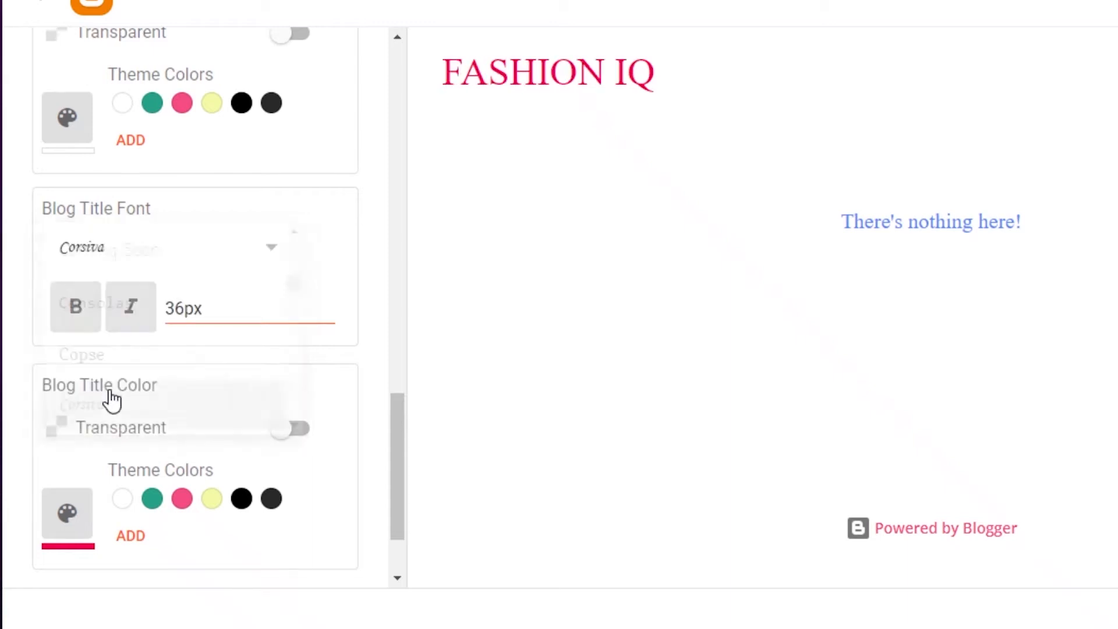
pyautogui.click(191, 254)
pyautogui.click(79, 412)
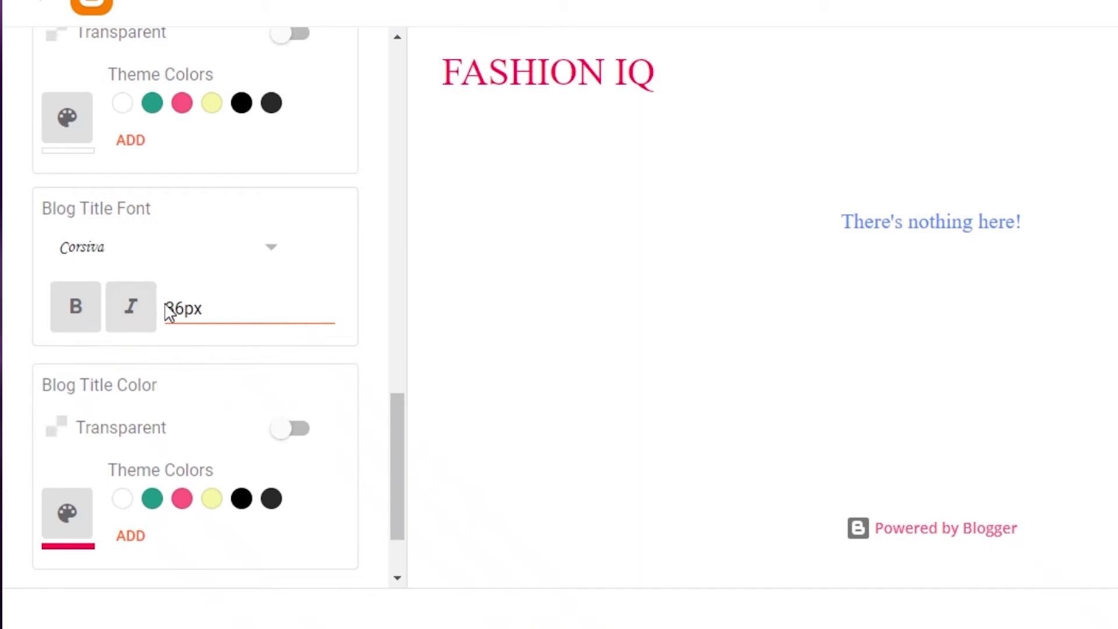
# - Try Cousine as the blog title font and settle on Copse
pyautogui.click(273, 252)
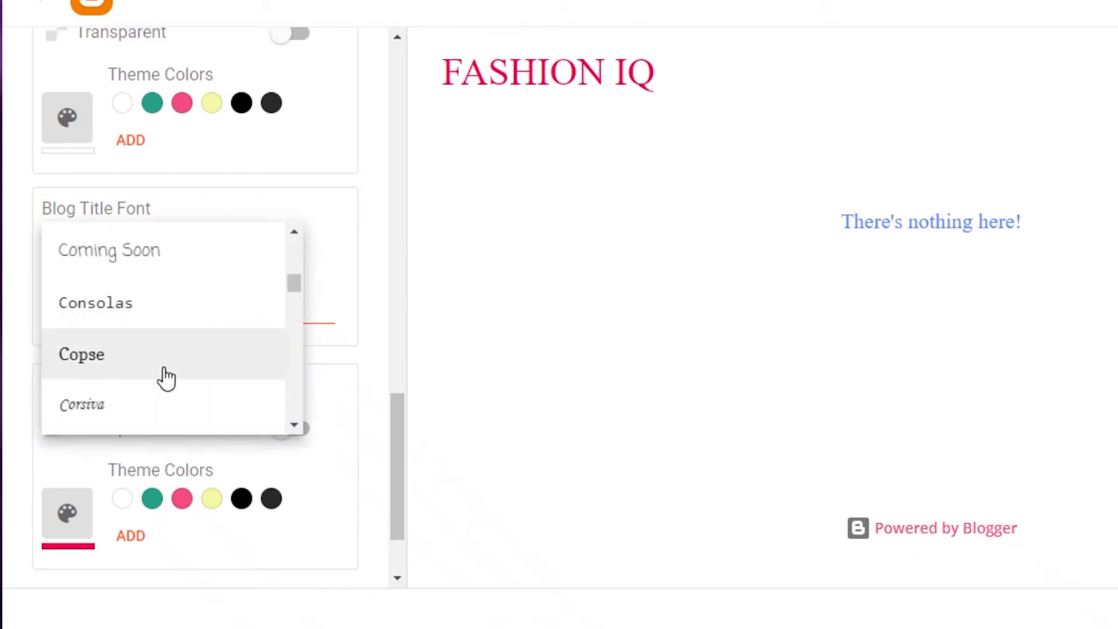
pyautogui.scroll(-2, 165, 376)
pyautogui.click(178, 258)
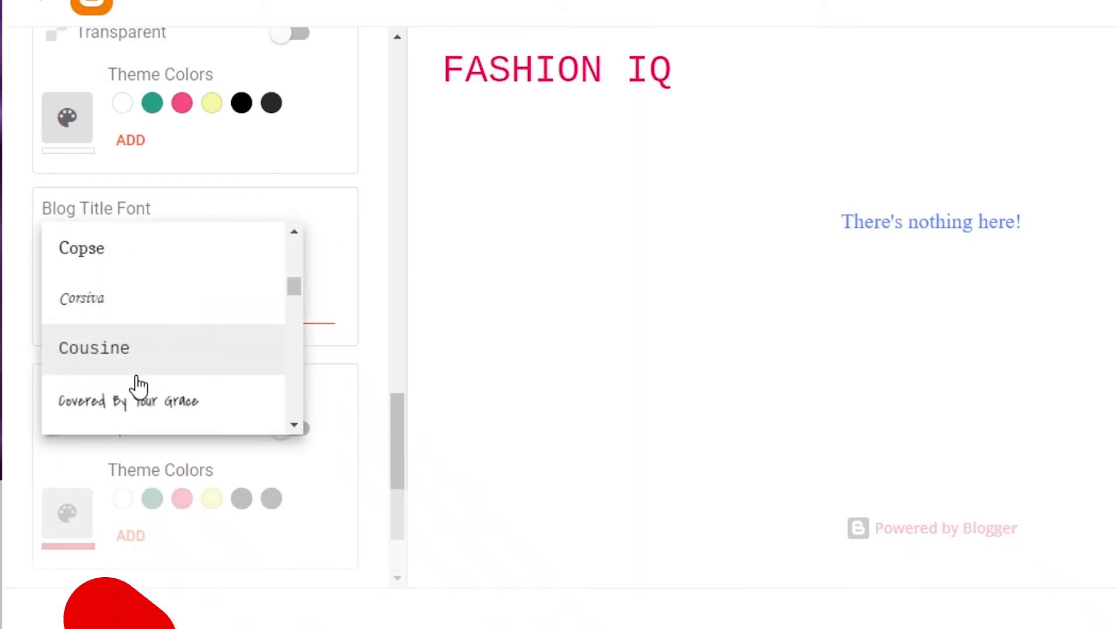
pyautogui.click(143, 397)
pyautogui.click(283, 257)
pyautogui.click(287, 263)
pyautogui.scroll(4, 320, 273)
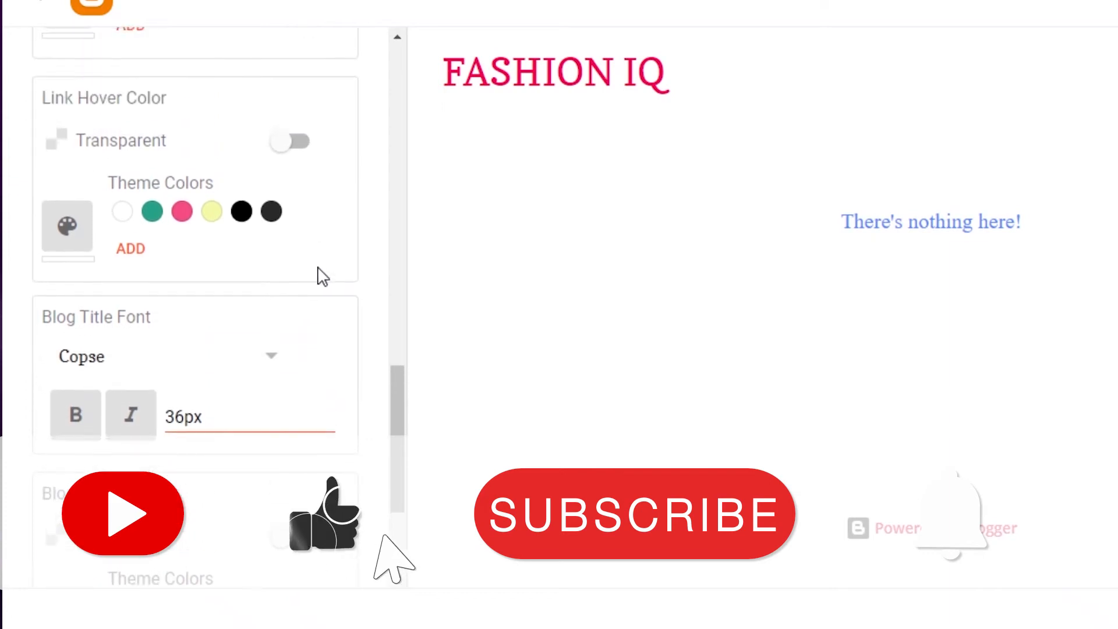
# - Switch the advanced theme settings to the Header section
pyautogui.click(180, 320)
pyautogui.scroll(10, 87, 303)
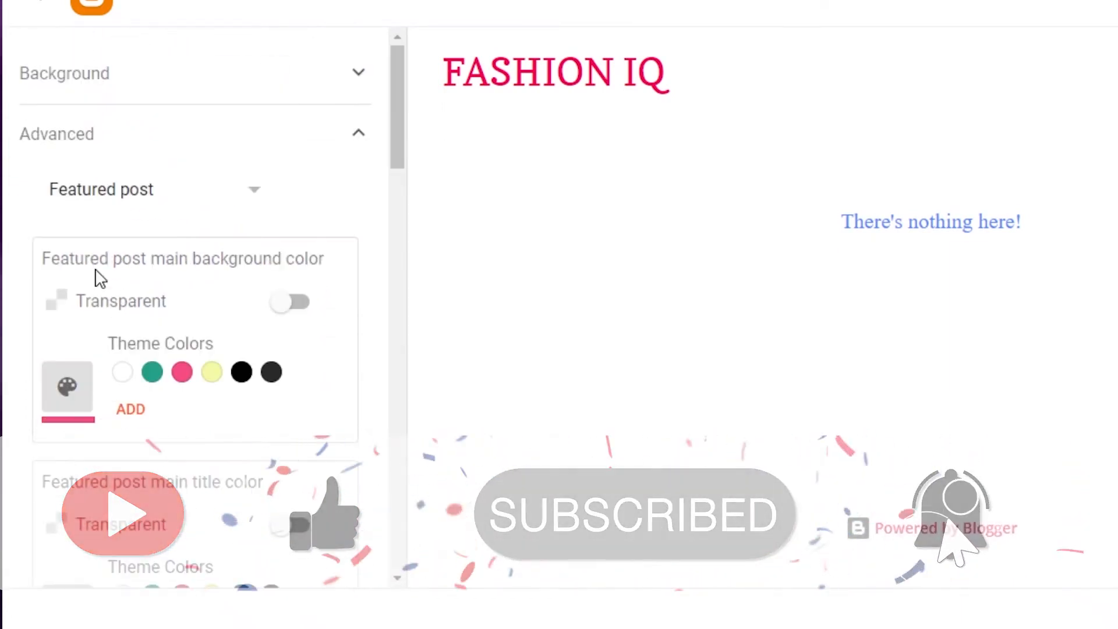
pyautogui.click(113, 195)
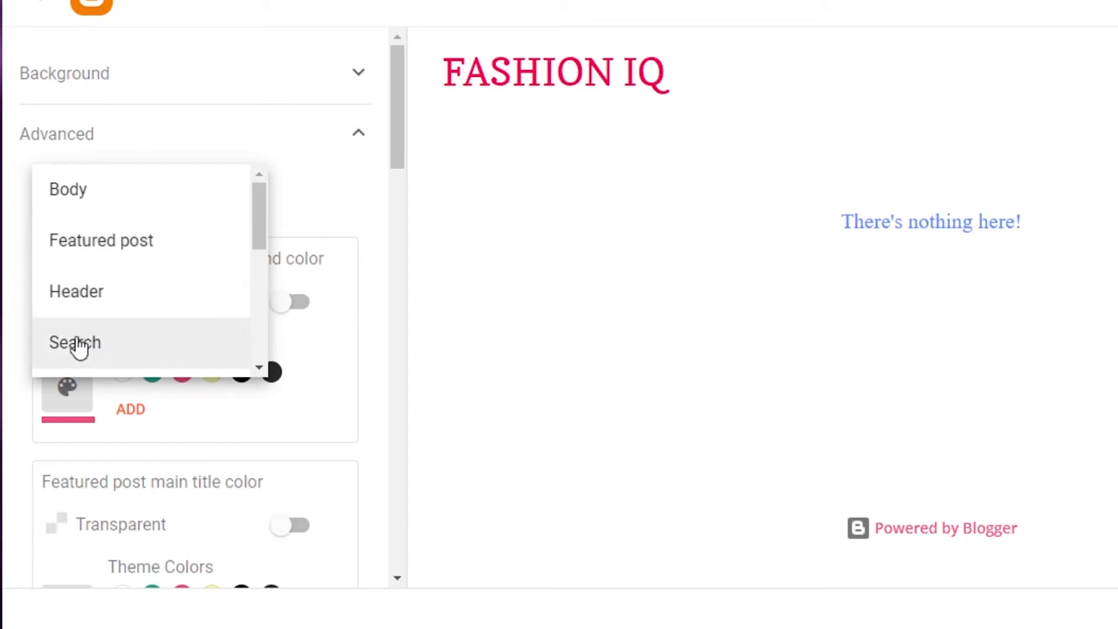
pyautogui.click(69, 263)
pyautogui.click(138, 198)
# - Try a transparent header background and the pink, yellow, dark gray, black and white theme colors
pyautogui.click(298, 308)
pyautogui.click(296, 311)
pyautogui.click(181, 377)
pyautogui.click(211, 378)
pyautogui.click(273, 378)
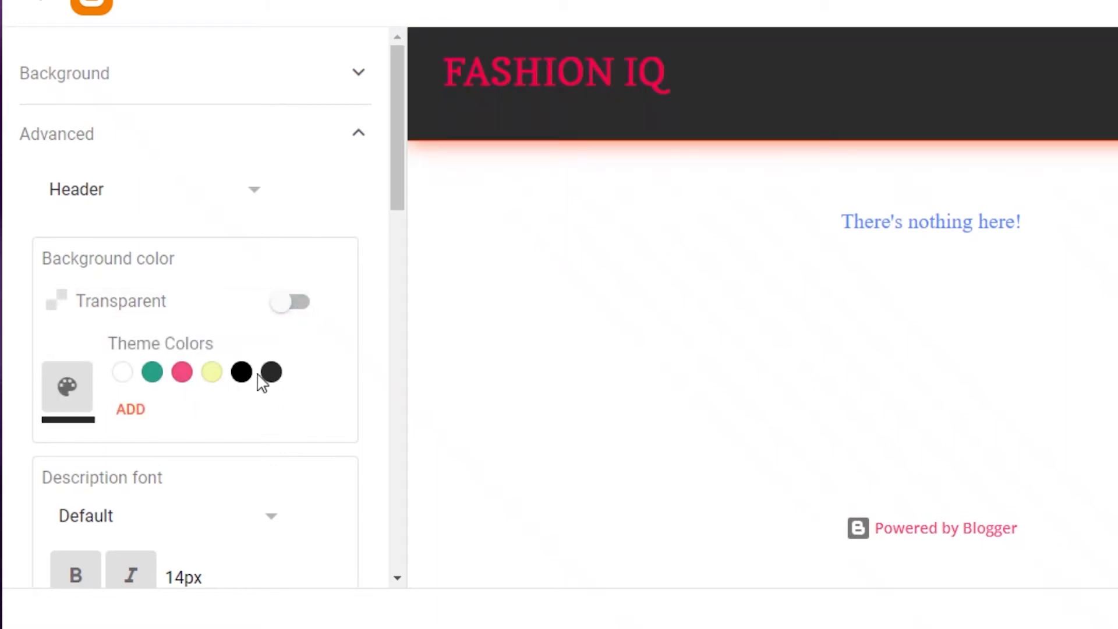
pyautogui.click(235, 375)
pyautogui.click(126, 376)
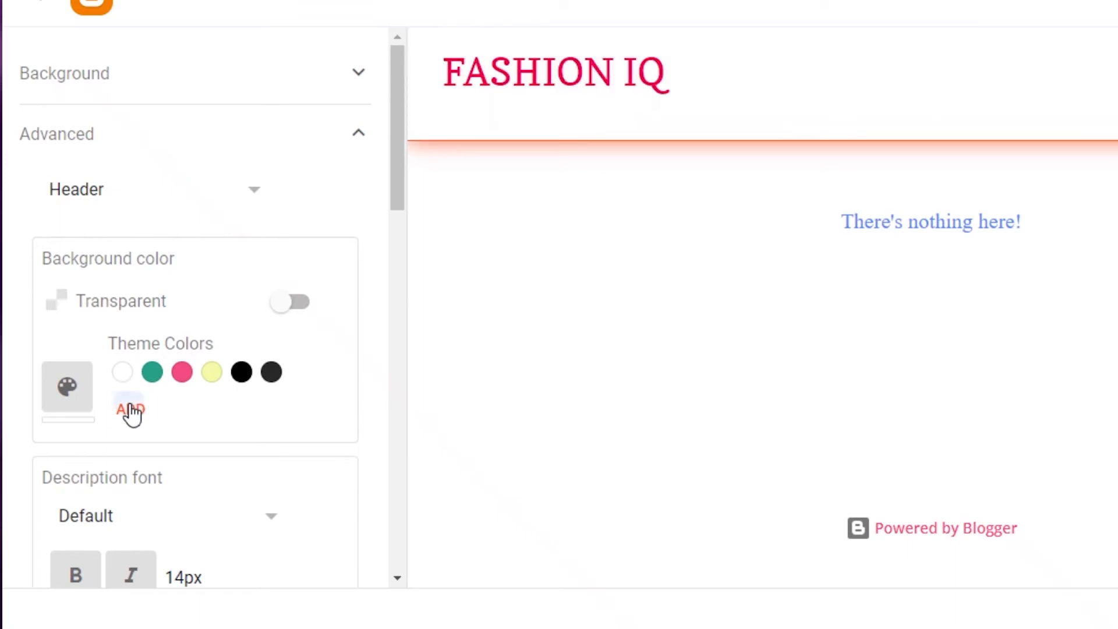
# - Set the header background to a custom light pink color
pyautogui.click(130, 405)
pyautogui.click(61, 377)
pyautogui.click(59, 378)
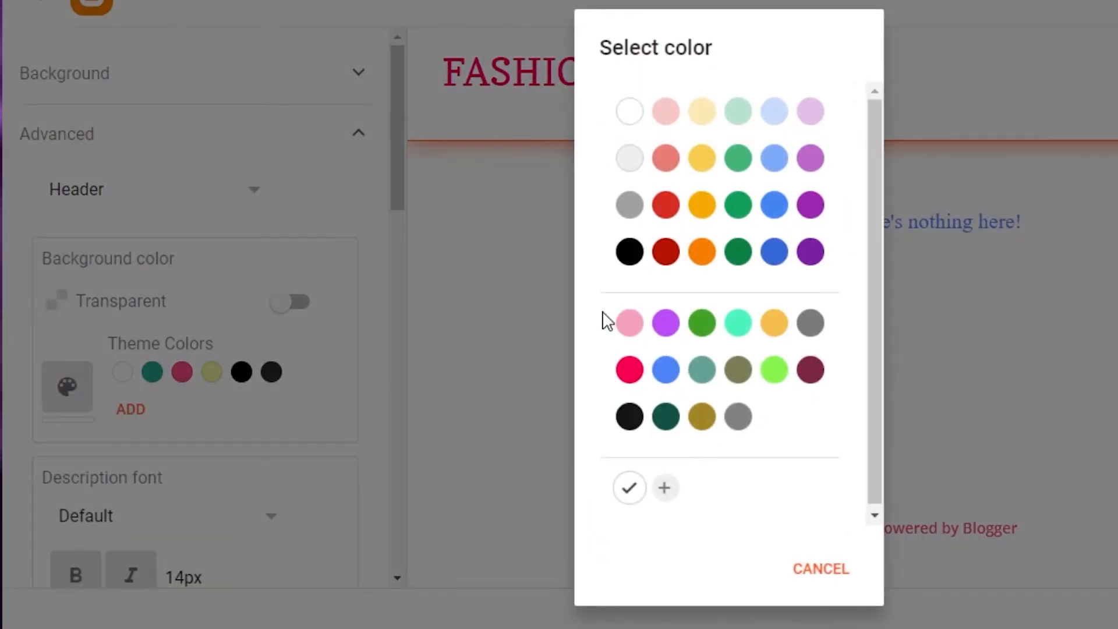
pyautogui.click(667, 483)
pyautogui.moveTo(737, 189)
pyautogui.mouseDown()
pyautogui.moveTo(697, 185)
pyautogui.moveTo(696, 165)
pyautogui.mouseUp()
pyautogui.moveTo(773, 269); pyautogui.dragTo(810, 272)
pyautogui.moveTo(697, 163)
pyautogui.mouseDown()
pyautogui.moveTo(677, 132)
pyautogui.moveTo(662, 136)
pyautogui.mouseUp()
pyautogui.click(775, 460)
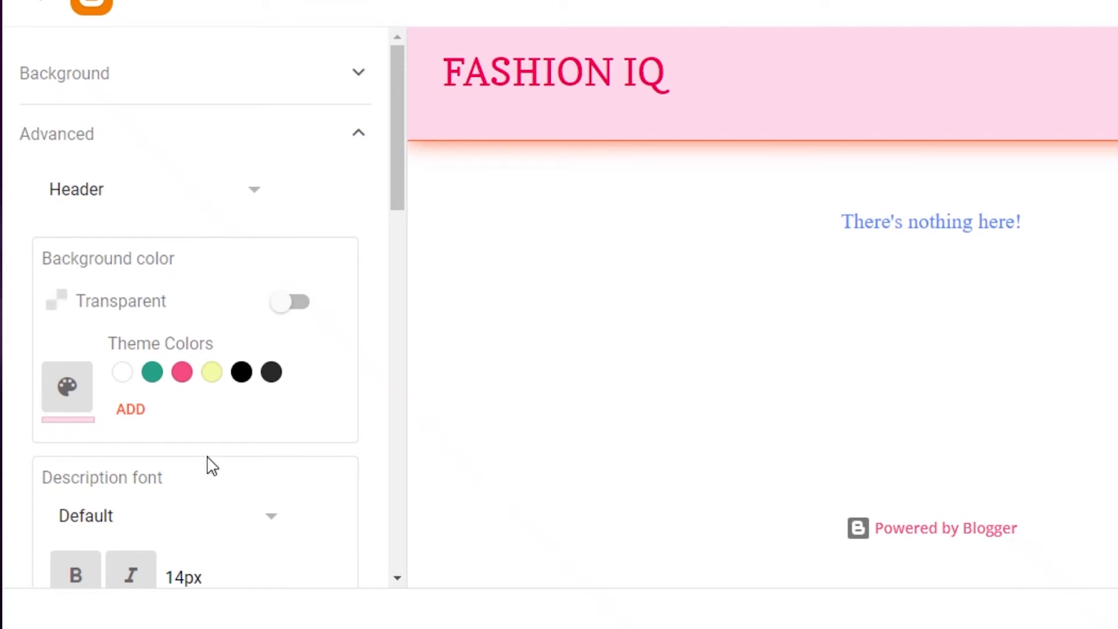
# - Set the header's page list color to white
pyautogui.scroll(-1, 210, 460)
pyautogui.click(134, 410)
pyautogui.click(135, 410)
pyautogui.scroll(-2, 262, 384)
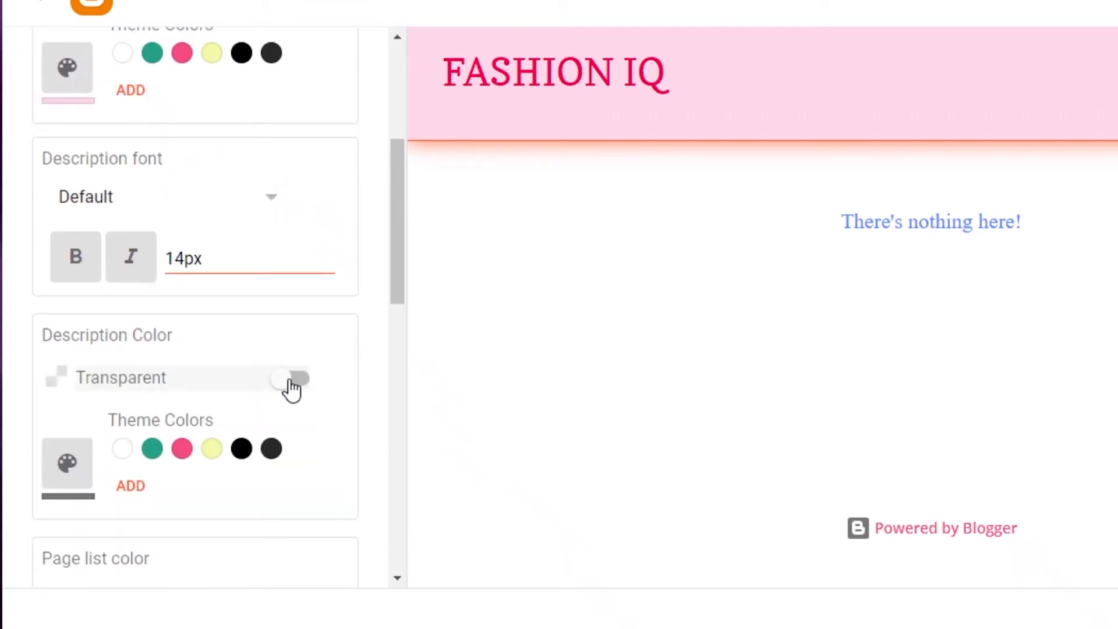
pyautogui.scroll(-3, 292, 389)
pyautogui.scroll(-2, 174, 338)
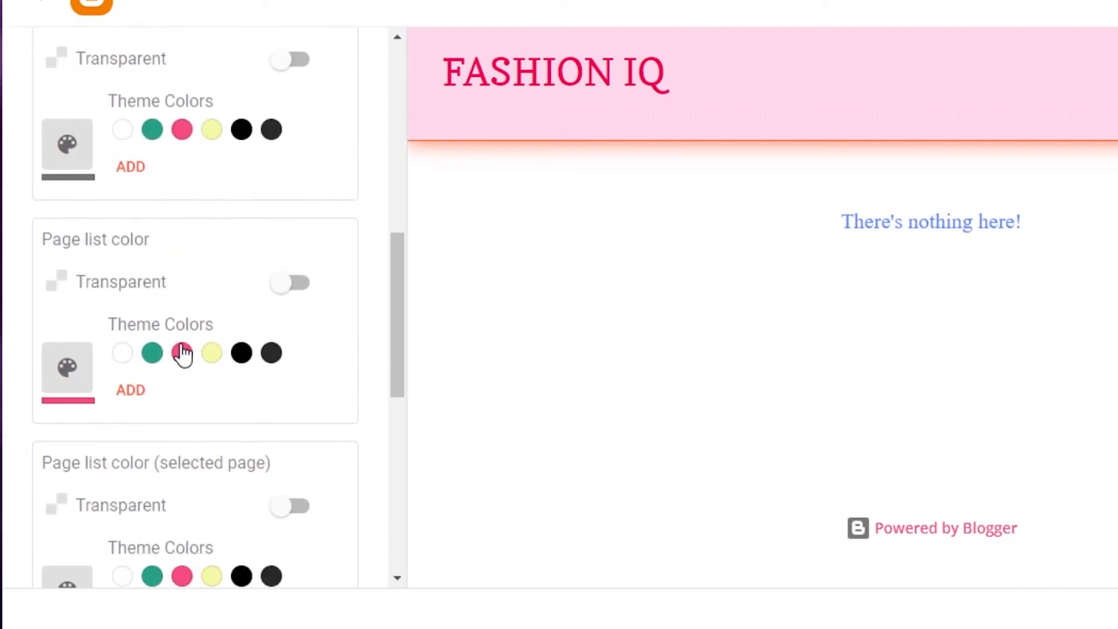
pyautogui.click(122, 353)
# - Look over the remaining header options and switch the advanced settings to the Featured post section
pyautogui.scroll(-5, 122, 452)
pyautogui.scroll(2, 125, 460)
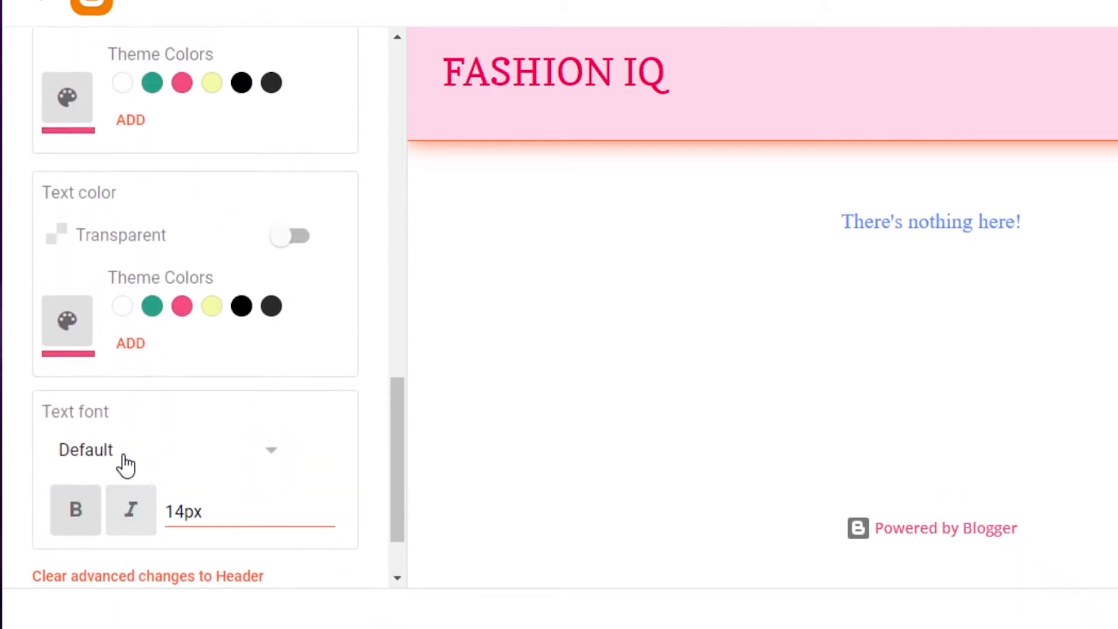
pyautogui.scroll(-2, 295, 270)
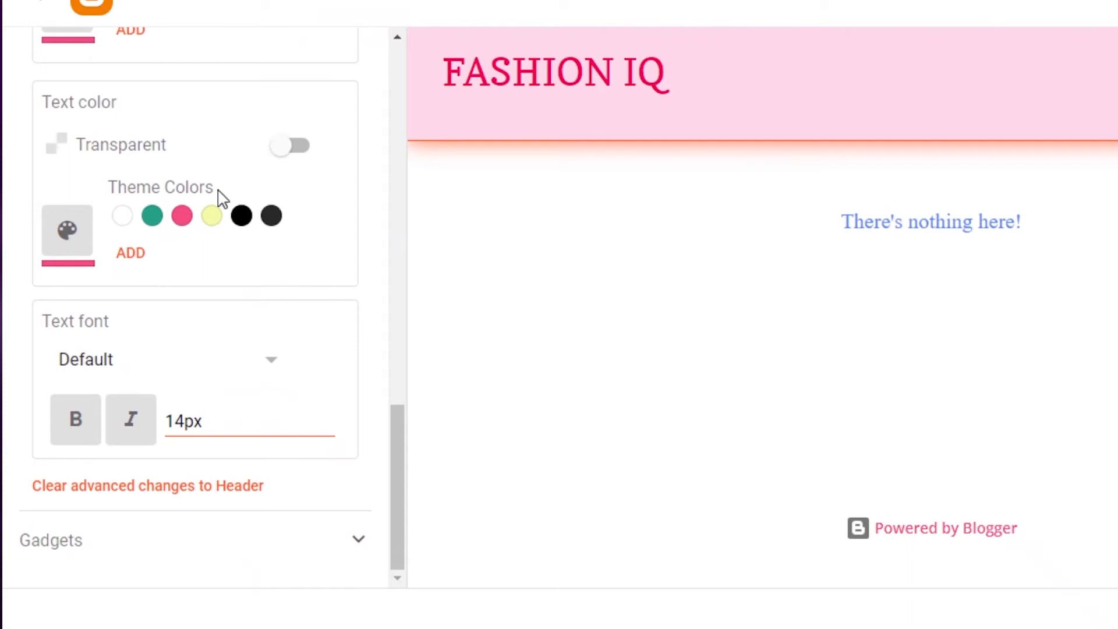
pyautogui.moveTo(383, 453); pyautogui.dragTo(387, 270)
pyautogui.moveTo(399, 457); pyautogui.dragTo(362, 77)
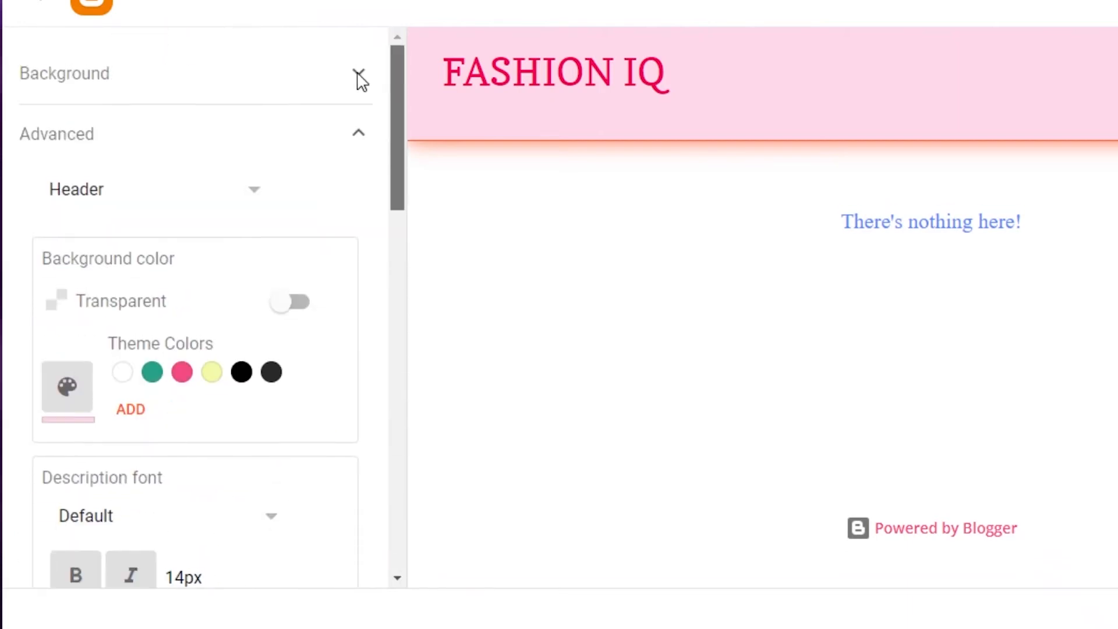
pyautogui.click(111, 210)
pyautogui.click(115, 245)
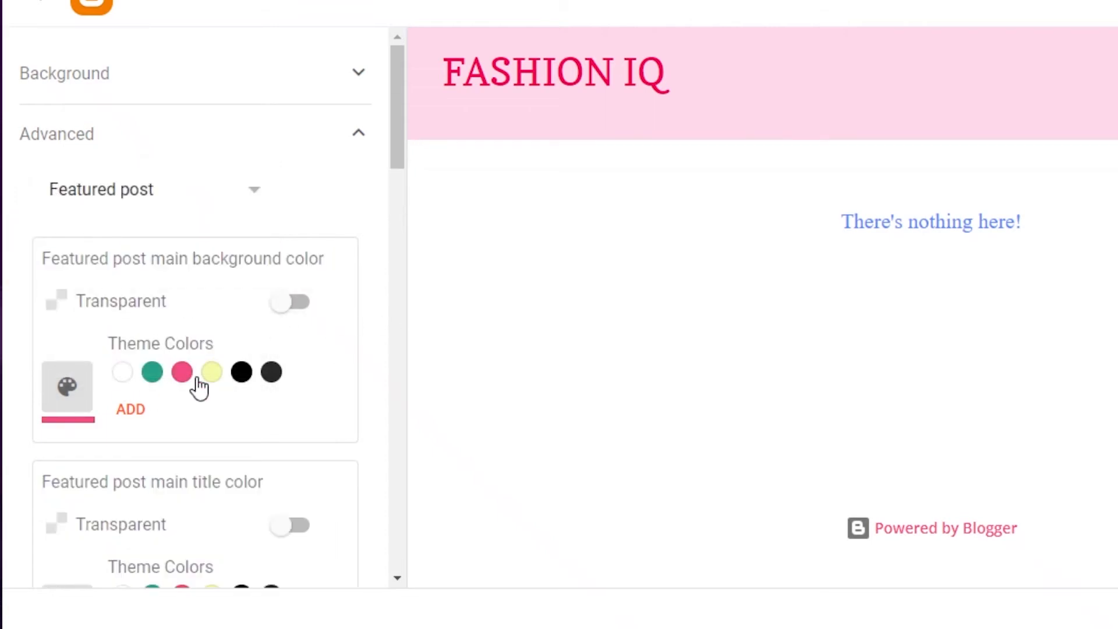
# - Set the featured post's main title, text, buttons and link colors to black
pyautogui.scroll(-4, 179, 393)
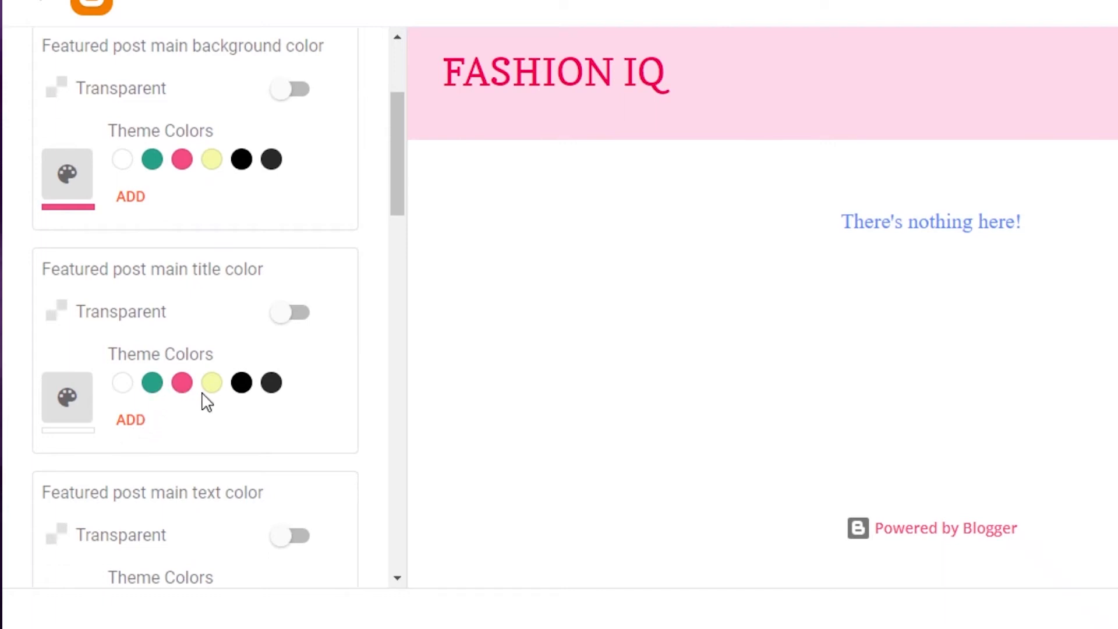
pyautogui.click(241, 384)
pyautogui.scroll(-12, 227, 407)
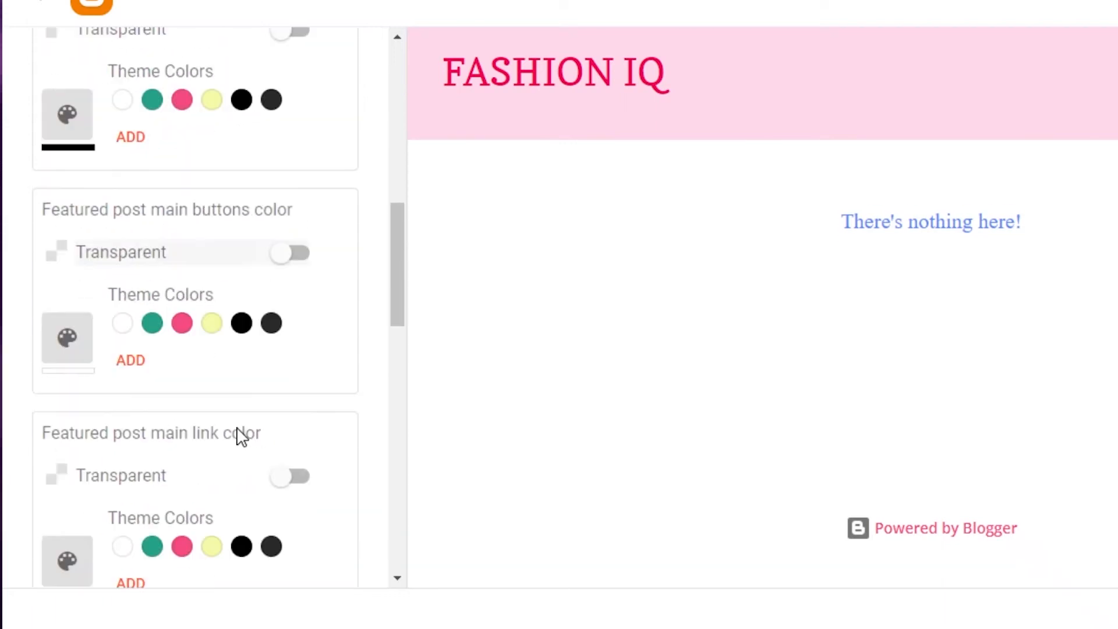
pyautogui.click(242, 192)
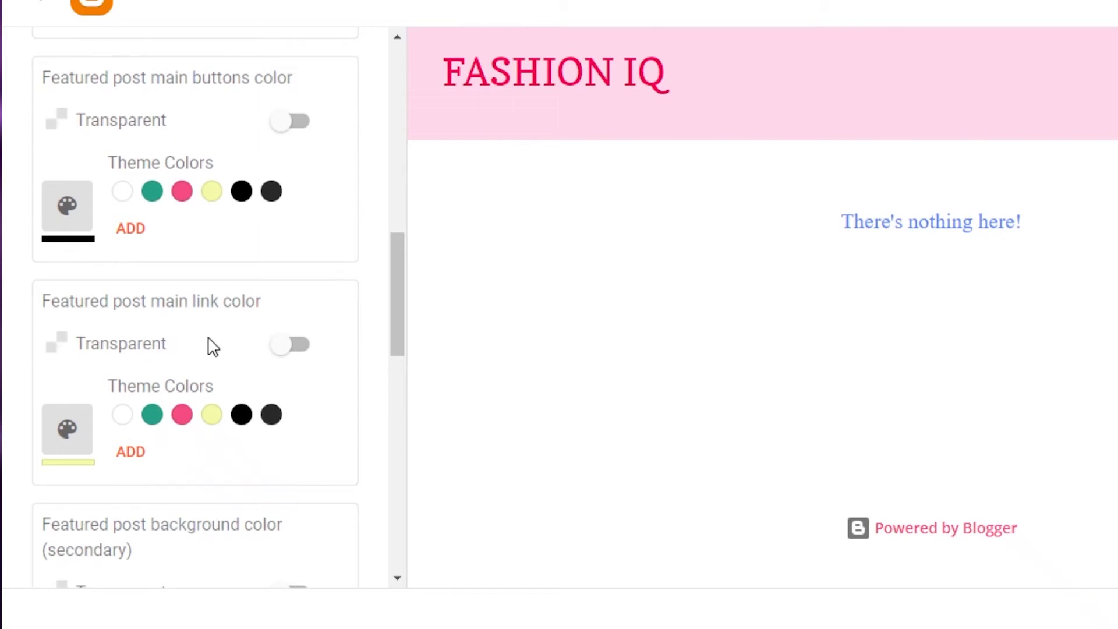
pyautogui.scroll(-9, 259, 151)
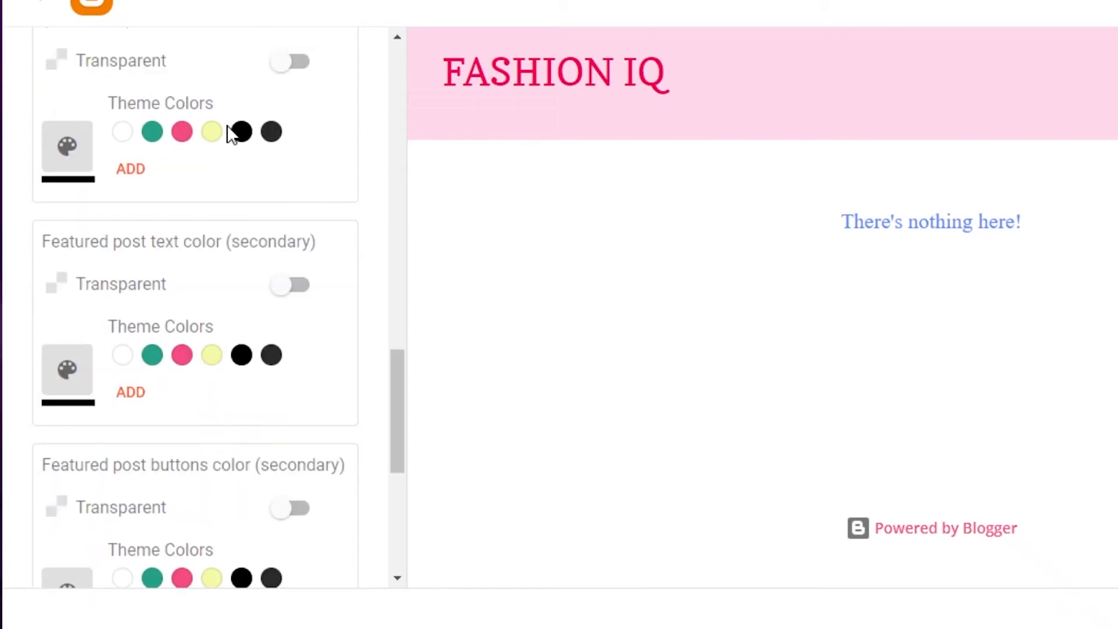
pyautogui.scroll(2, 201, 221)
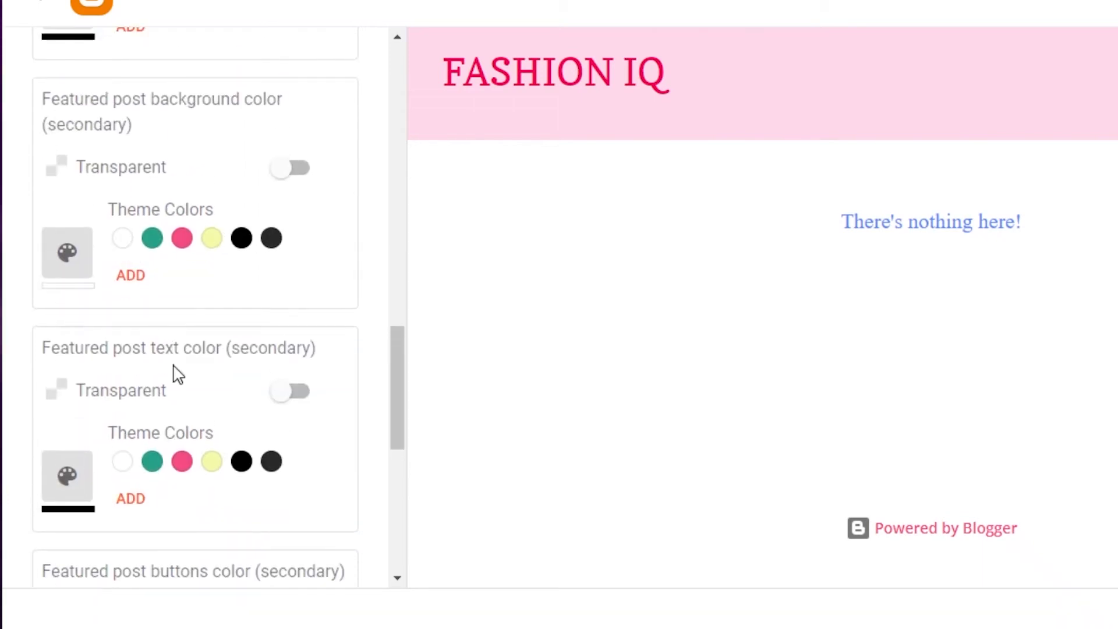
# - Switch the advanced settings to the Search section and set its input font to Courier
pyautogui.scroll(-9, 192, 428)
pyautogui.scroll(20, 83, 487)
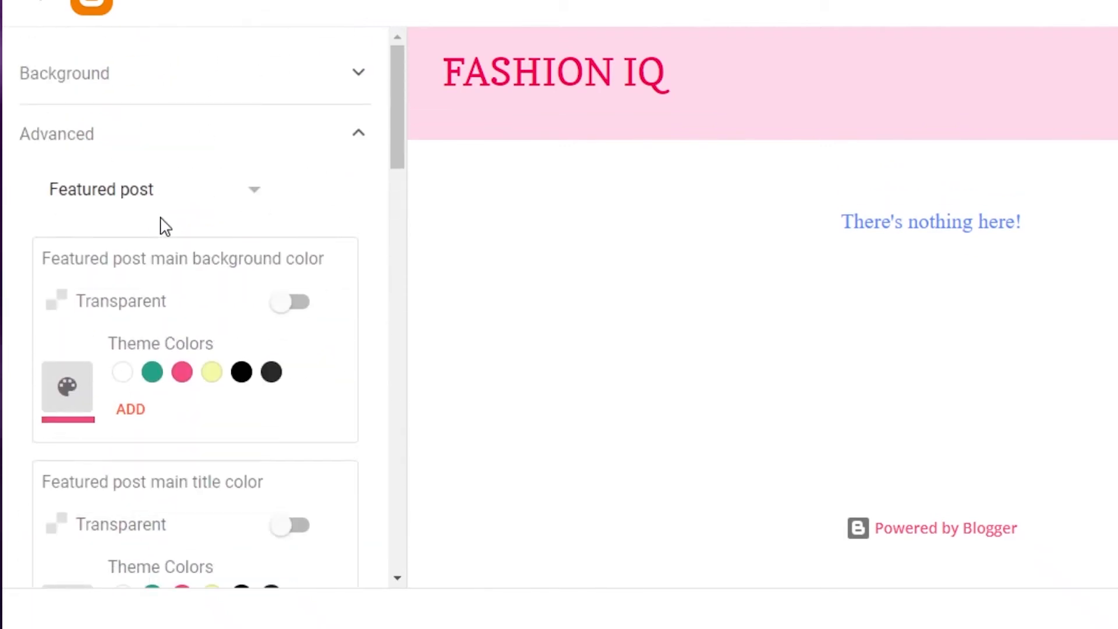
pyautogui.click(160, 195)
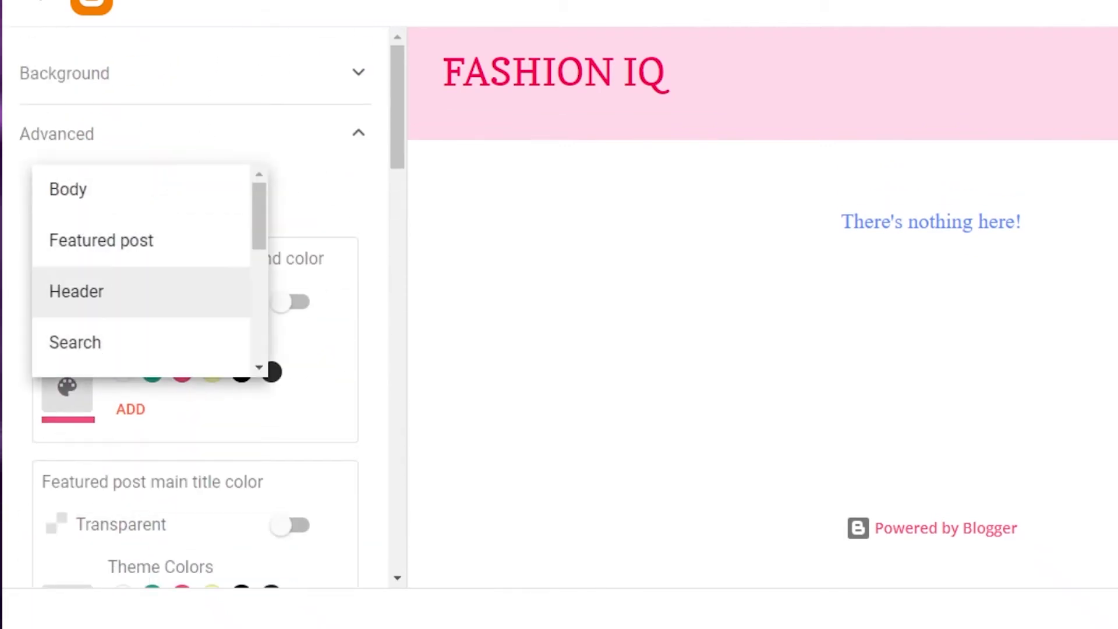
pyautogui.click(182, 349)
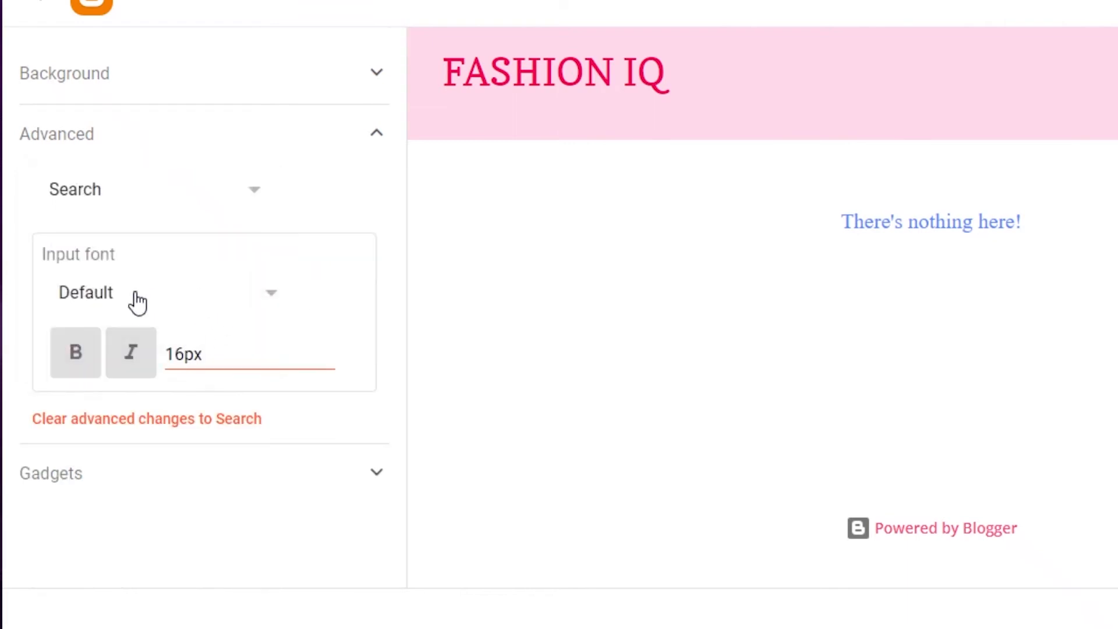
pyautogui.click(138, 302)
pyautogui.click(103, 402)
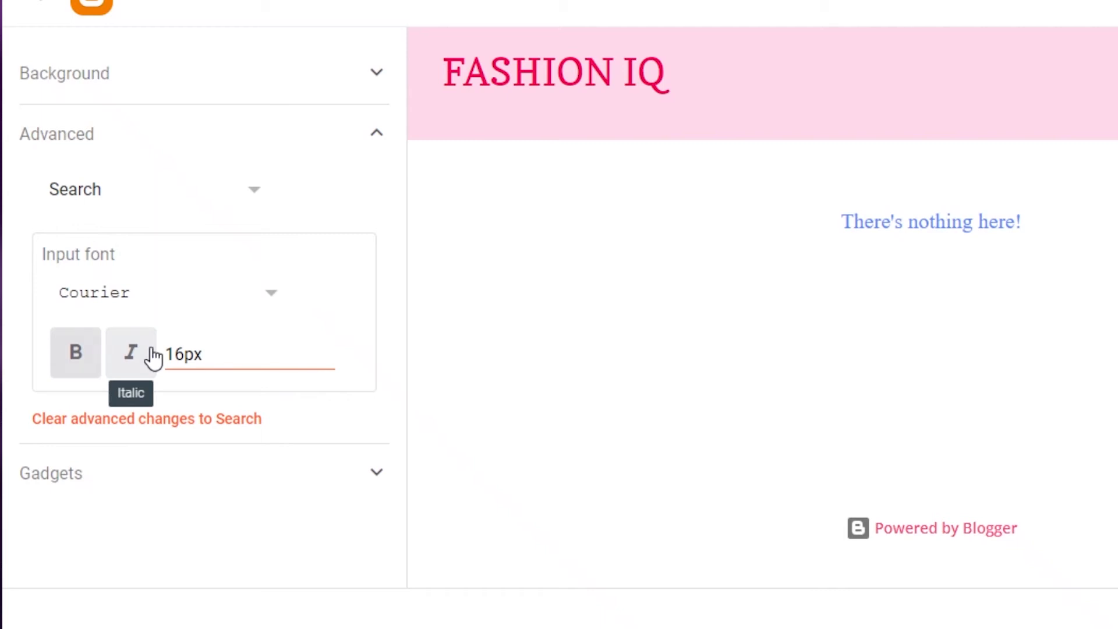
# - Open the Pages gadget's settings and turn on showing the list of stand-alone pages
pyautogui.click(69, 500)
pyautogui.click(150, 272)
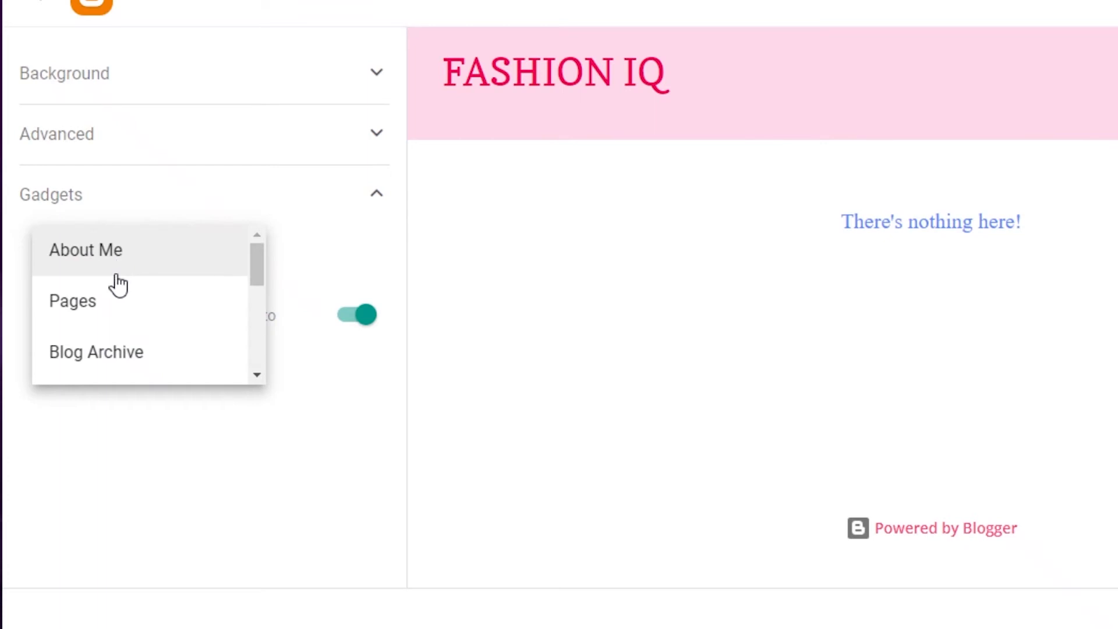
pyautogui.click(70, 312)
pyautogui.click(349, 320)
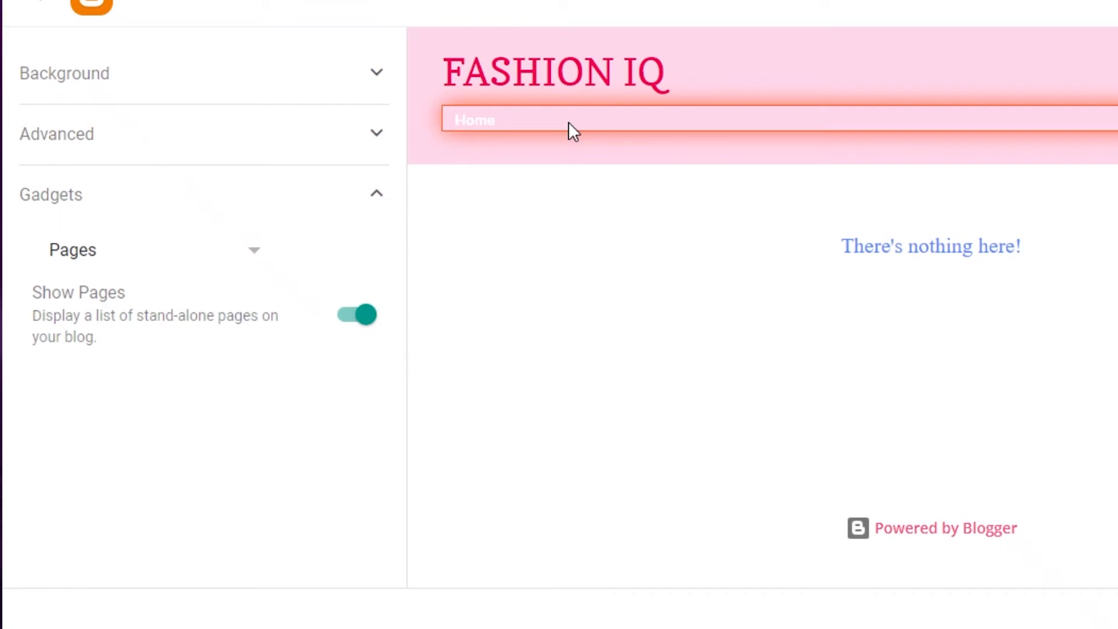
# - Check the Background section and the Blog Archive gadget, then return to the Pages gadget's settings
pyautogui.click(196, 93)
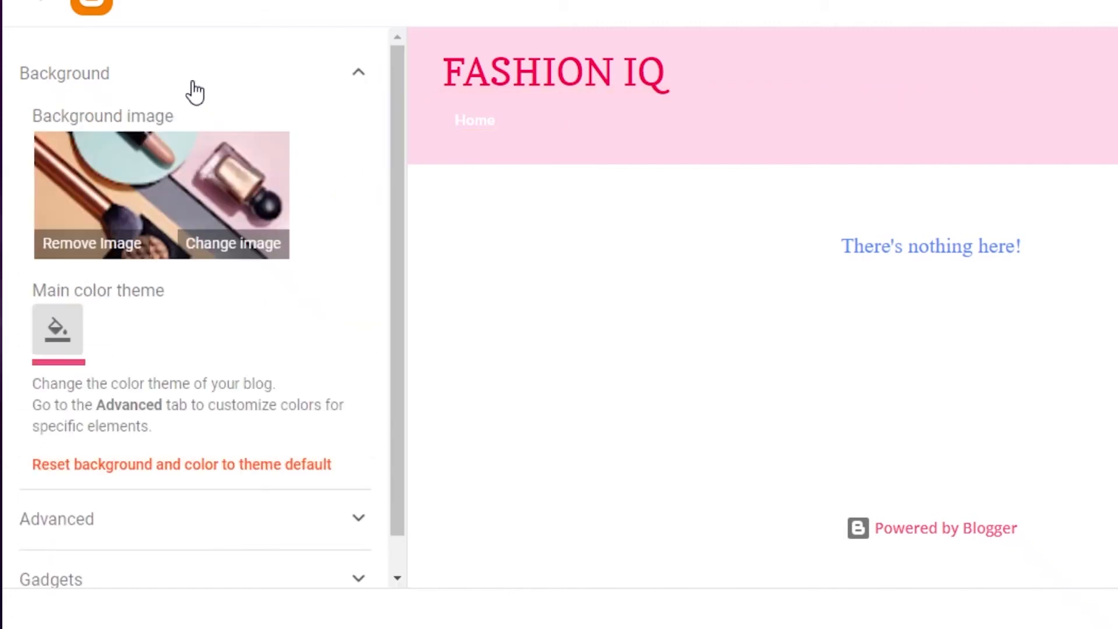
pyautogui.click(196, 94)
pyautogui.click(110, 193)
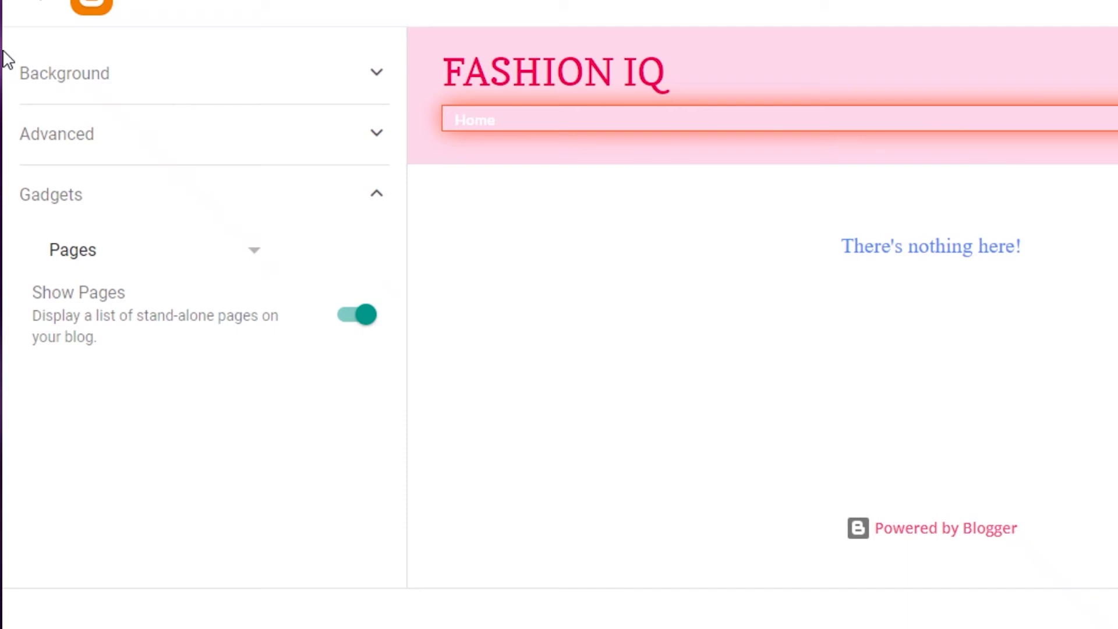
pyautogui.click(133, 250)
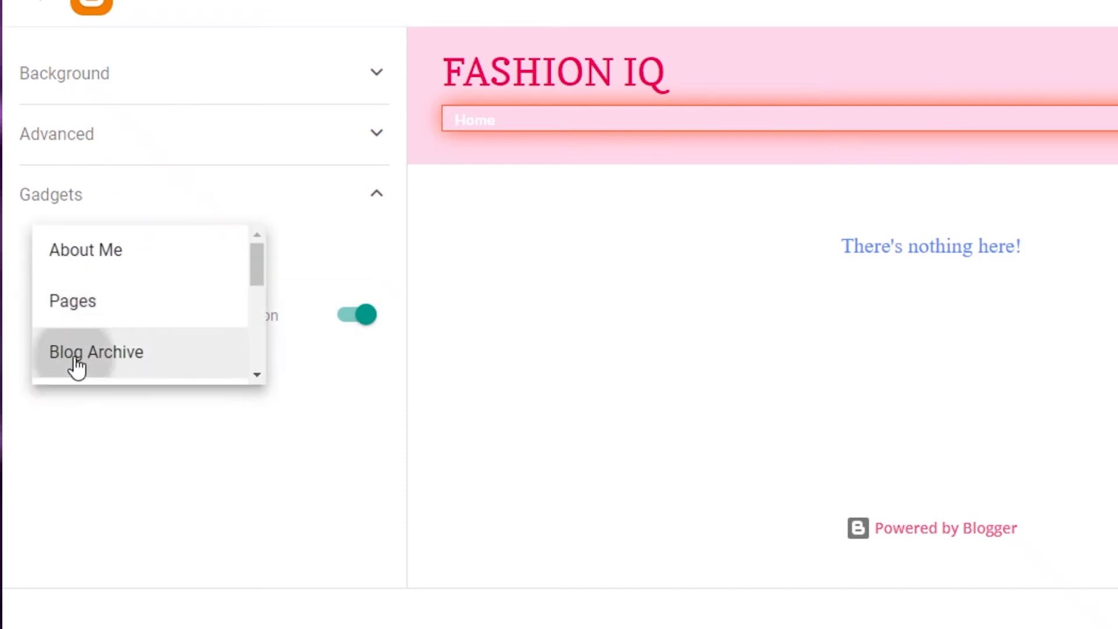
pyautogui.click(76, 355)
pyautogui.click(135, 252)
pyautogui.click(110, 306)
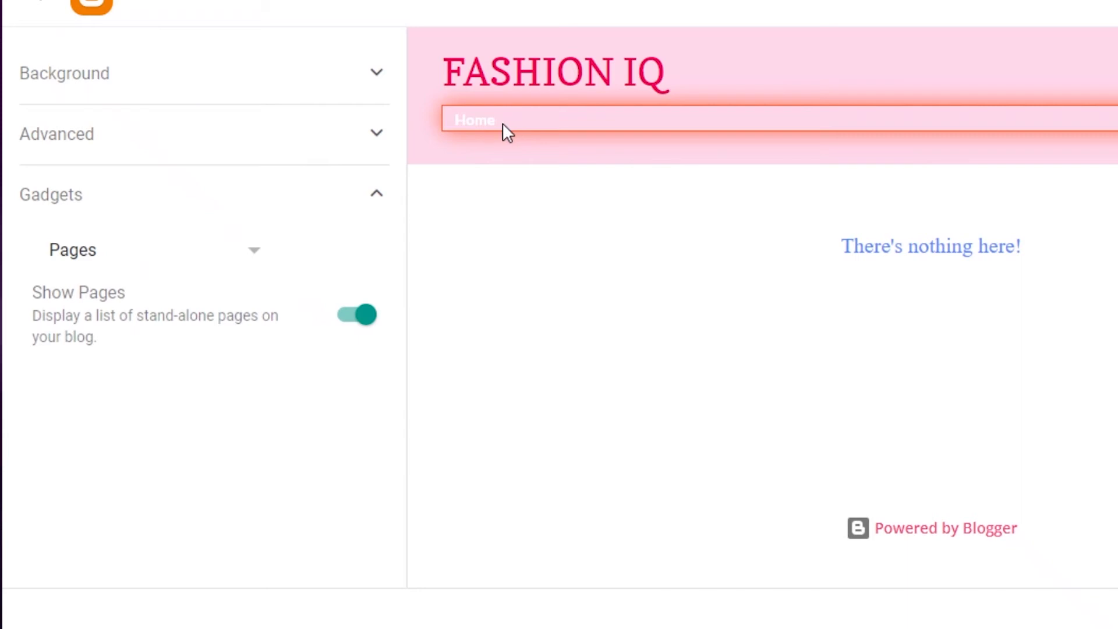
# - Save the theme customization to the blog and return to the Theme page
pyautogui.click(46, 6)
pyautogui.click(922, 52)
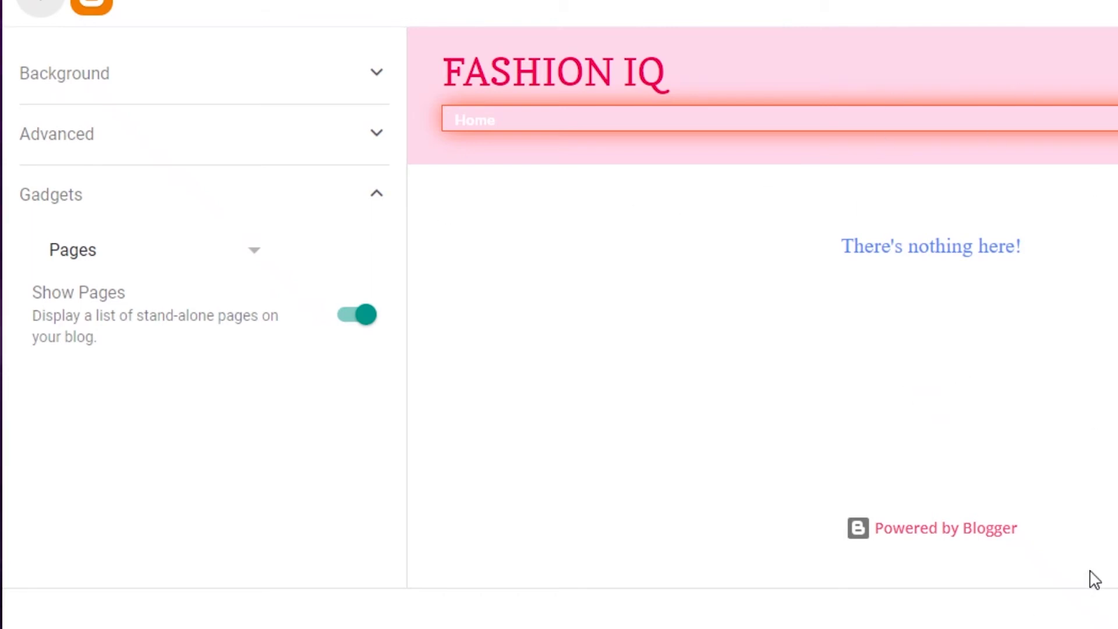
pyautogui.hotkey('ctrl', 's')
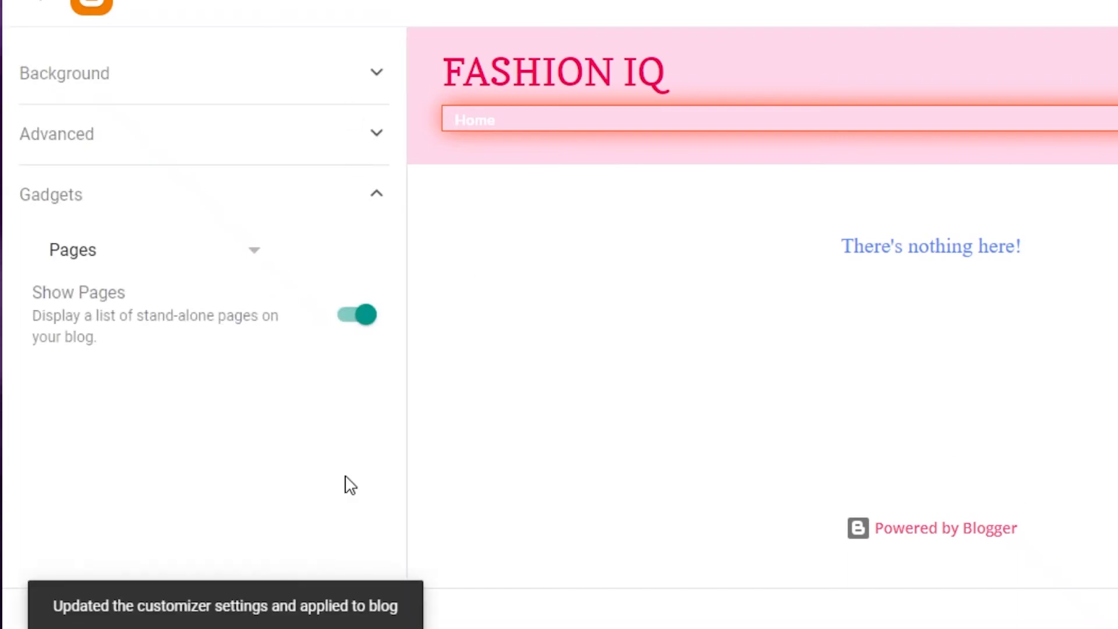
pyautogui.click(35, 10)
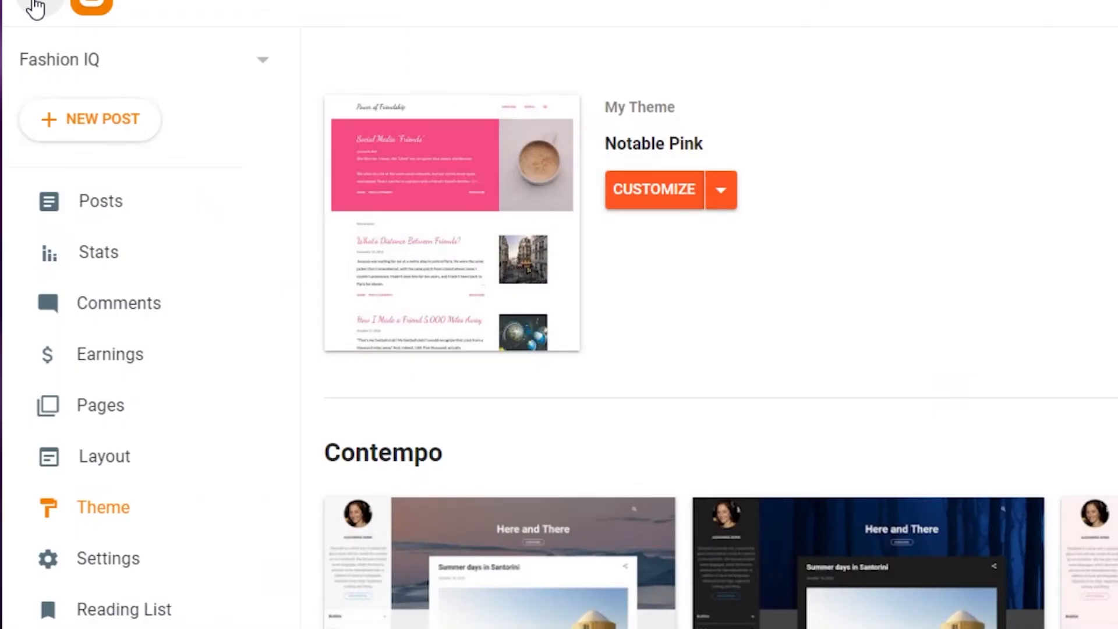
# - Start a new post in the Fashion IQ blog
pyautogui.scroll(-2, 125, 132)
pyautogui.scroll(2, 87, 93)
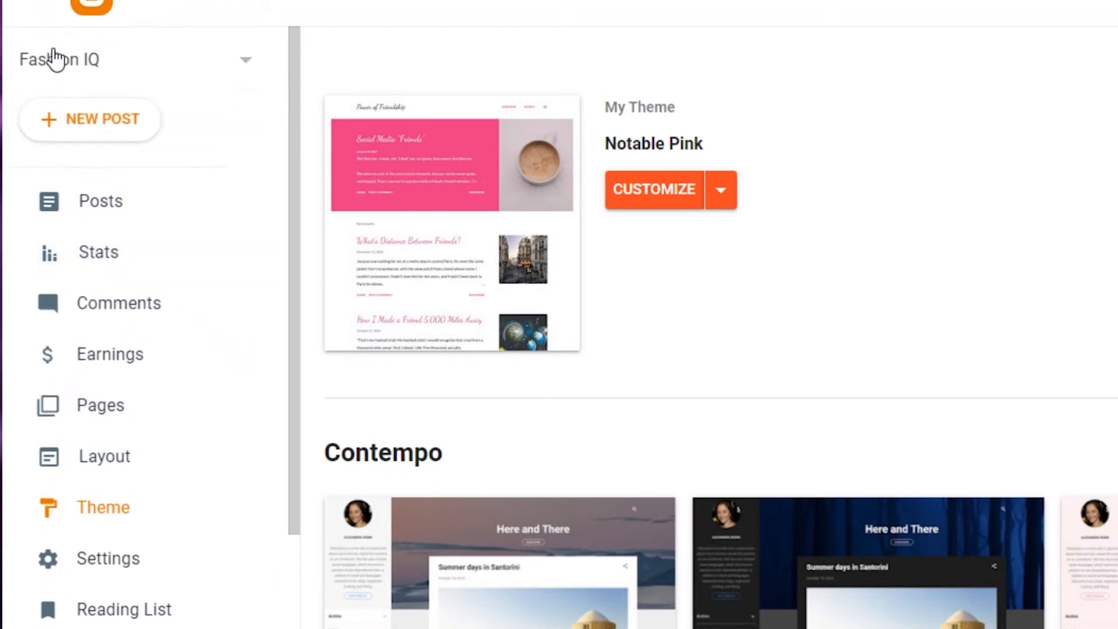
pyautogui.click(58, 61)
pyautogui.click(46, 125)
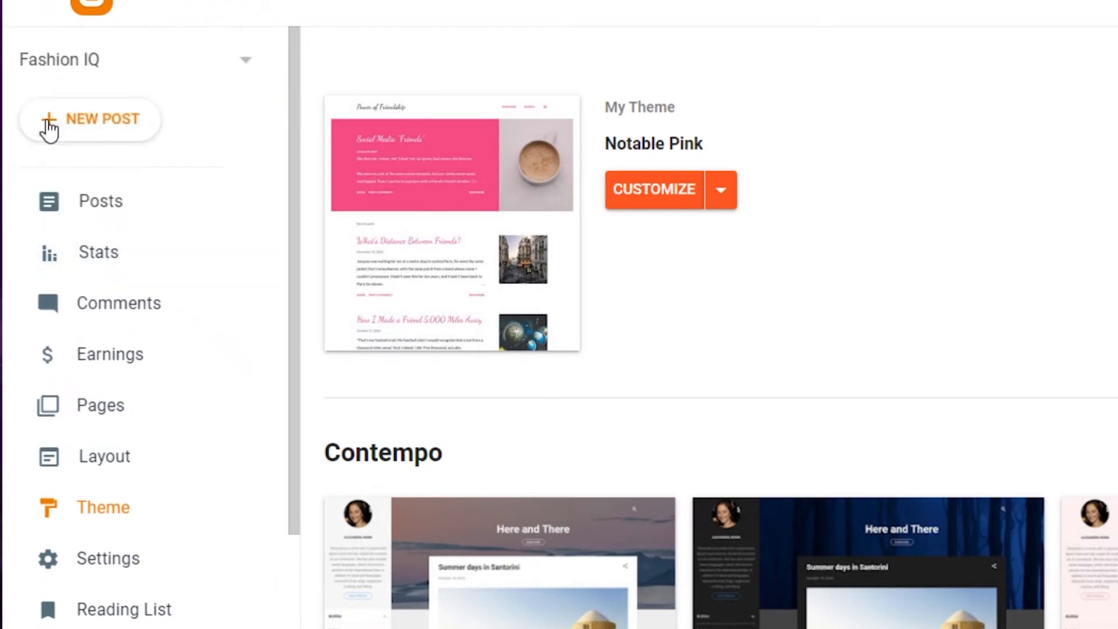
# - Create a new post with the body text "I LOVE FASHION" and the title "MET 2021"
pyautogui.click(71, 199)
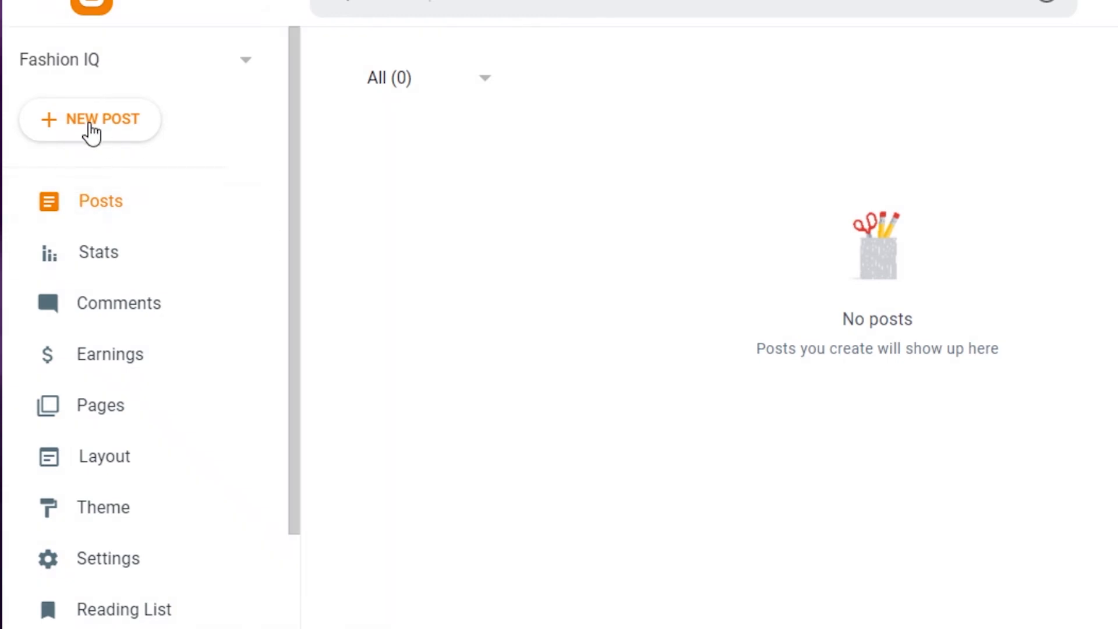
pyautogui.click(91, 131)
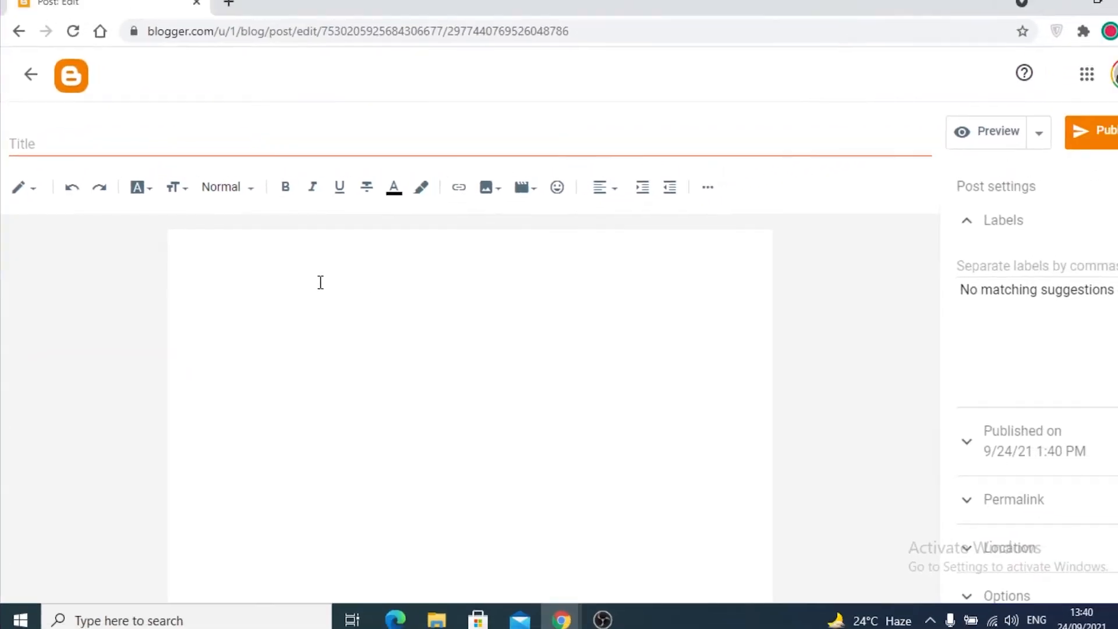
pyautogui.click(366, 266)
pyautogui.write('I LOVE FASHION')
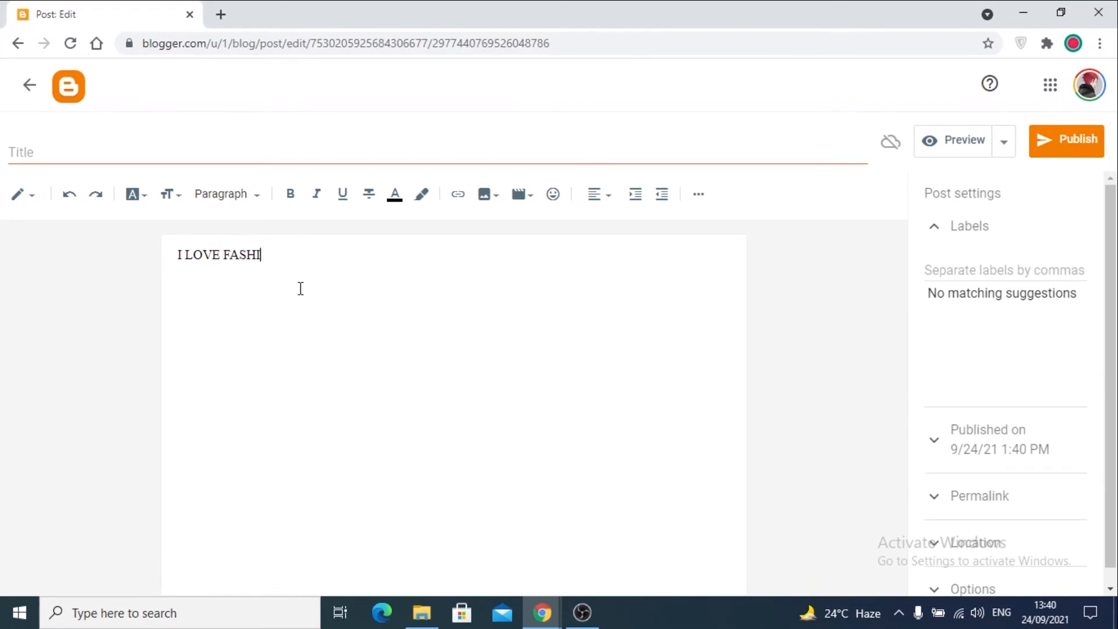
pyautogui.click(178, 150)
pyautogui.write('MET 2021')
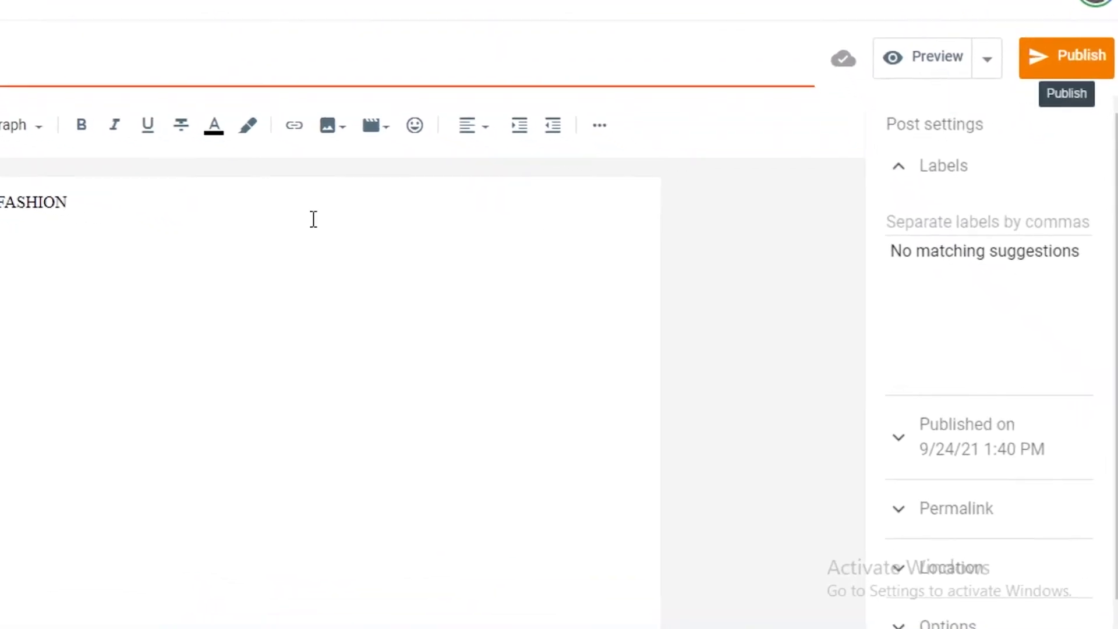
# - Upload the vibrant-1 image from the computer's Downloads folder and insert it below the post text
pyautogui.click(328, 124)
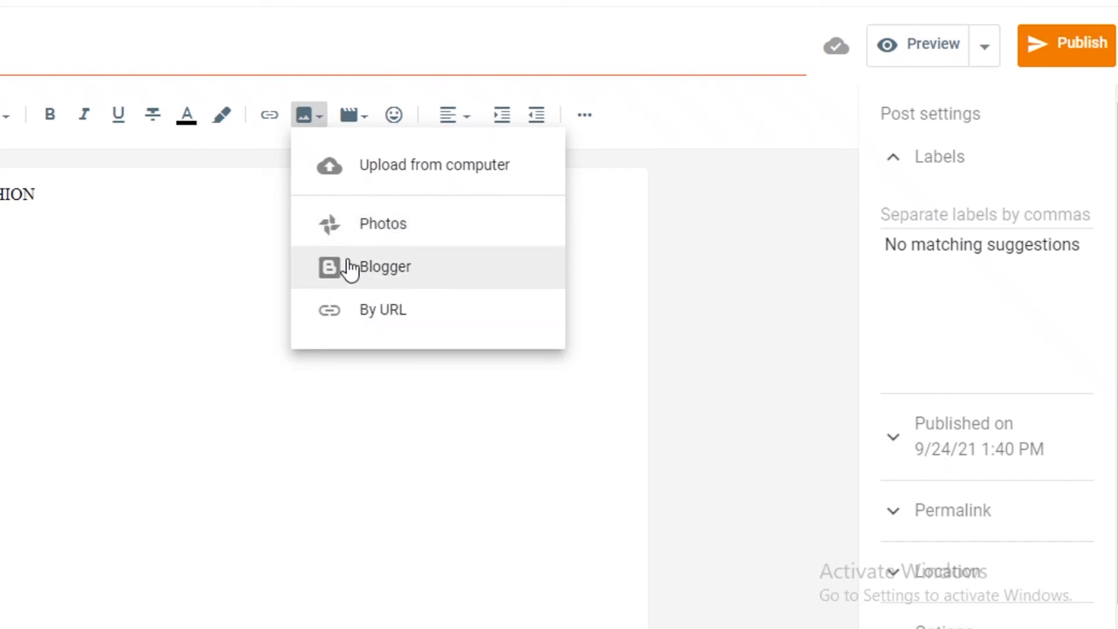
pyautogui.click(373, 173)
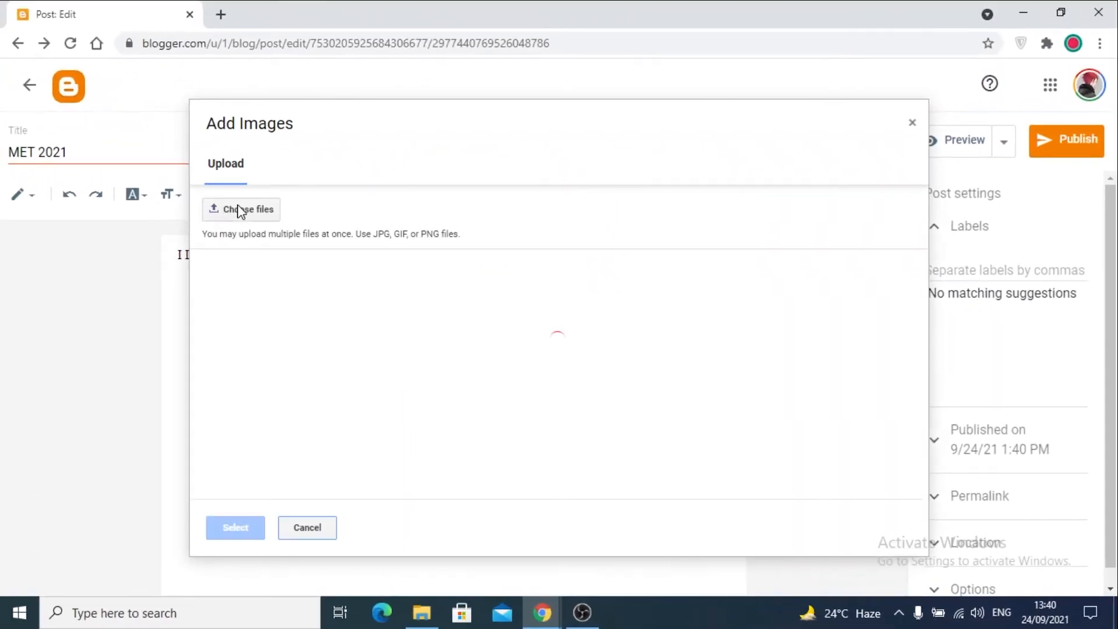
pyautogui.click(247, 214)
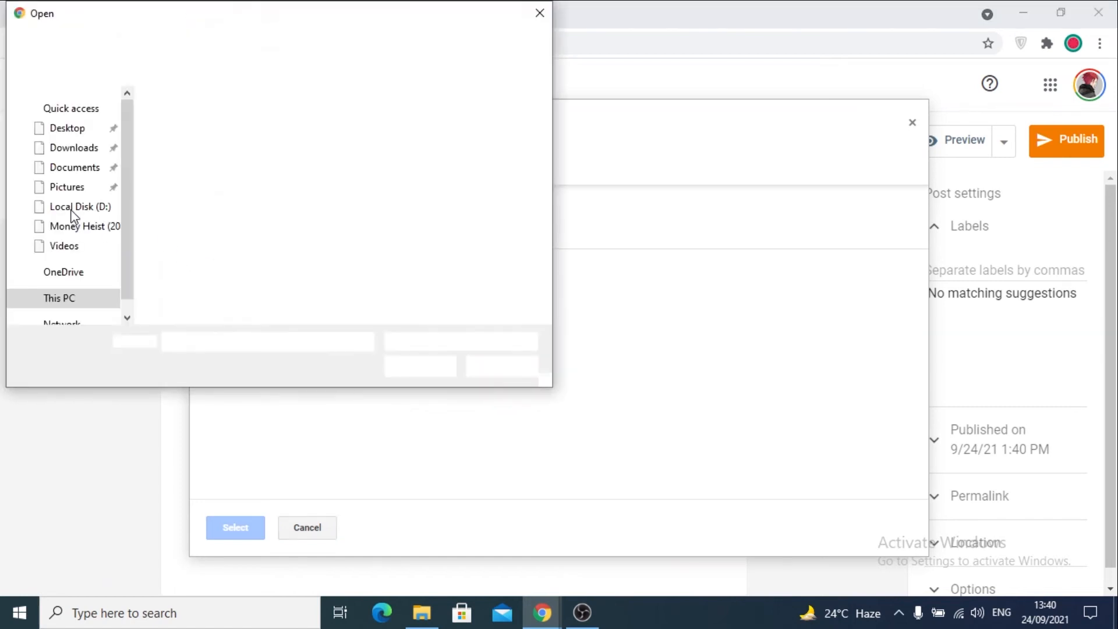
pyautogui.click(67, 246)
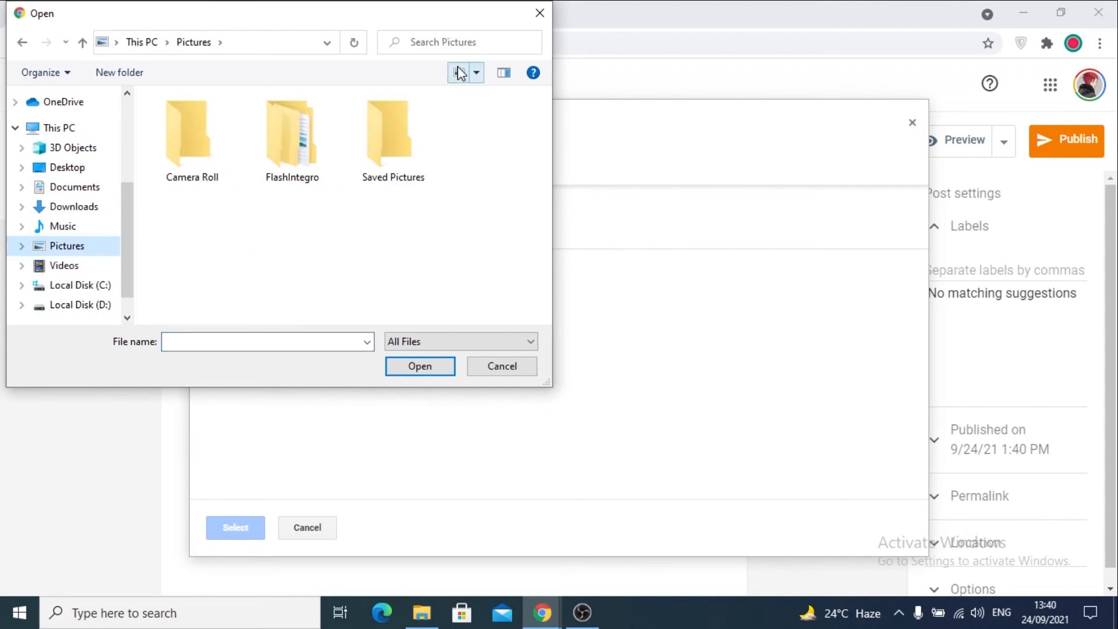
pyautogui.click(64, 209)
pyautogui.click(476, 74)
pyautogui.moveTo(477, 155); pyautogui.dragTo(469, 47)
pyautogui.click(368, 221)
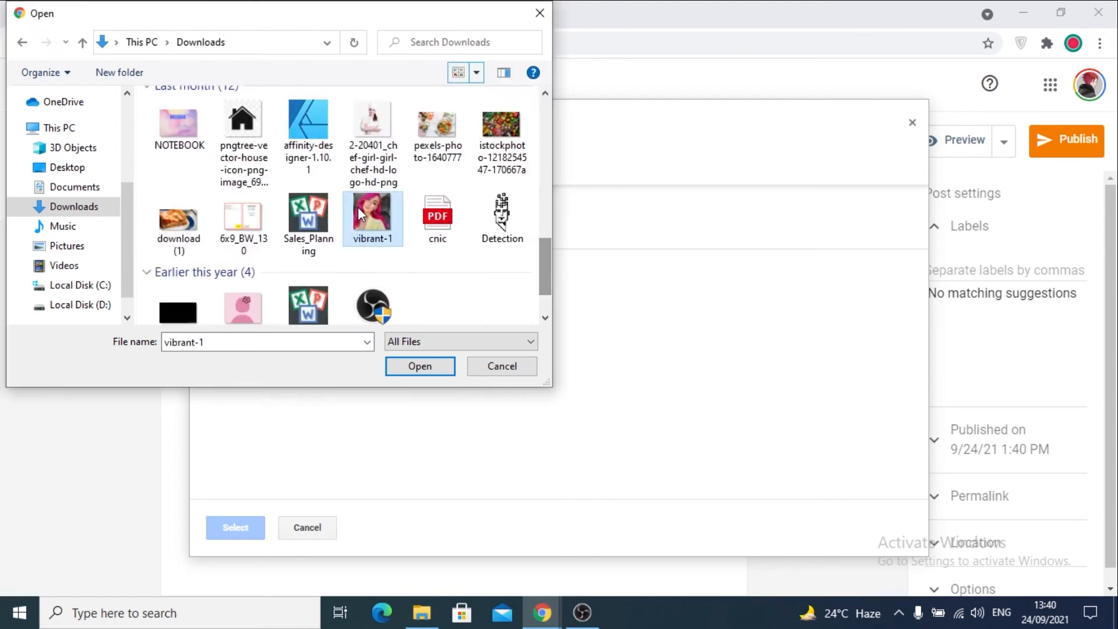
pyautogui.click(420, 365)
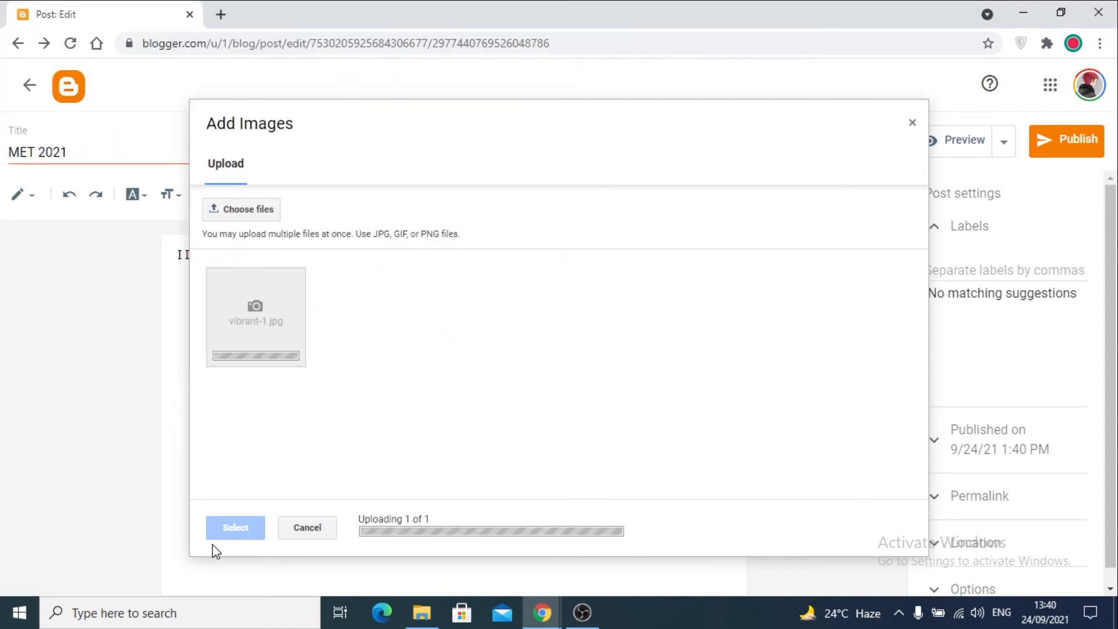
pyautogui.click(226, 528)
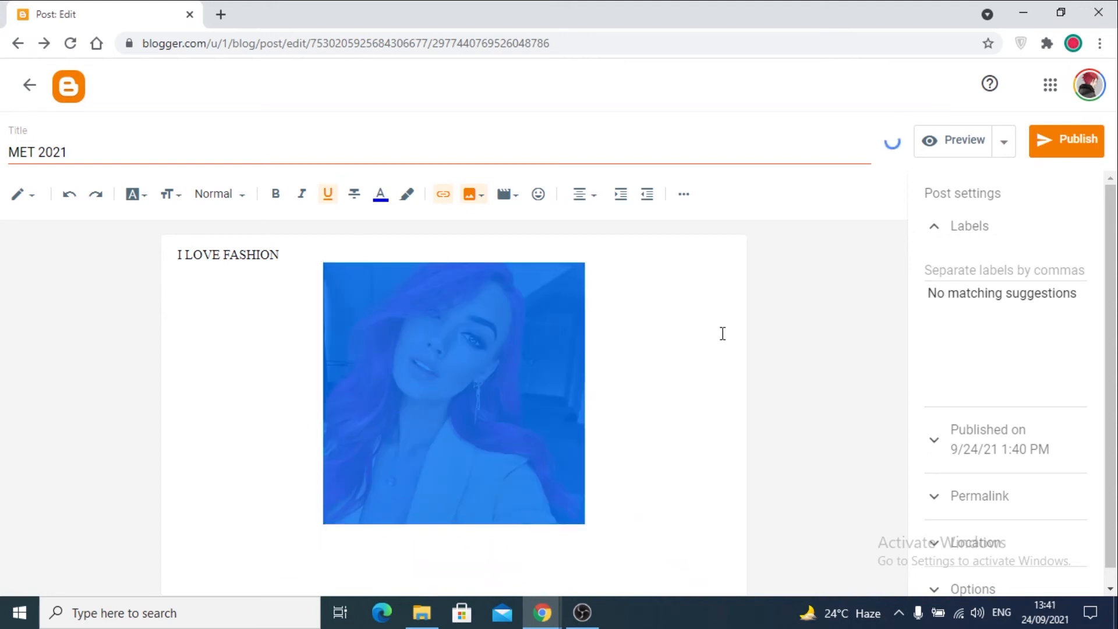
# - Resize the inserted image proportionally, first shrinking it and then enlarging it to about a third wider than its inserted size
pyautogui.click(417, 368)
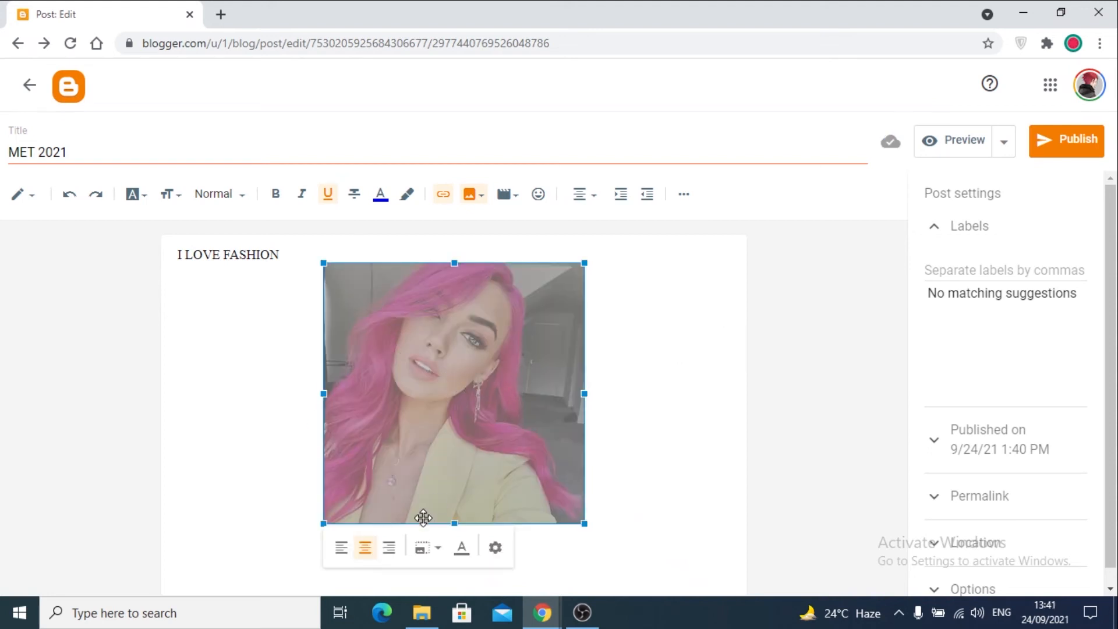
pyautogui.moveTo(1111, 342); pyautogui.dragTo(1110, 360)
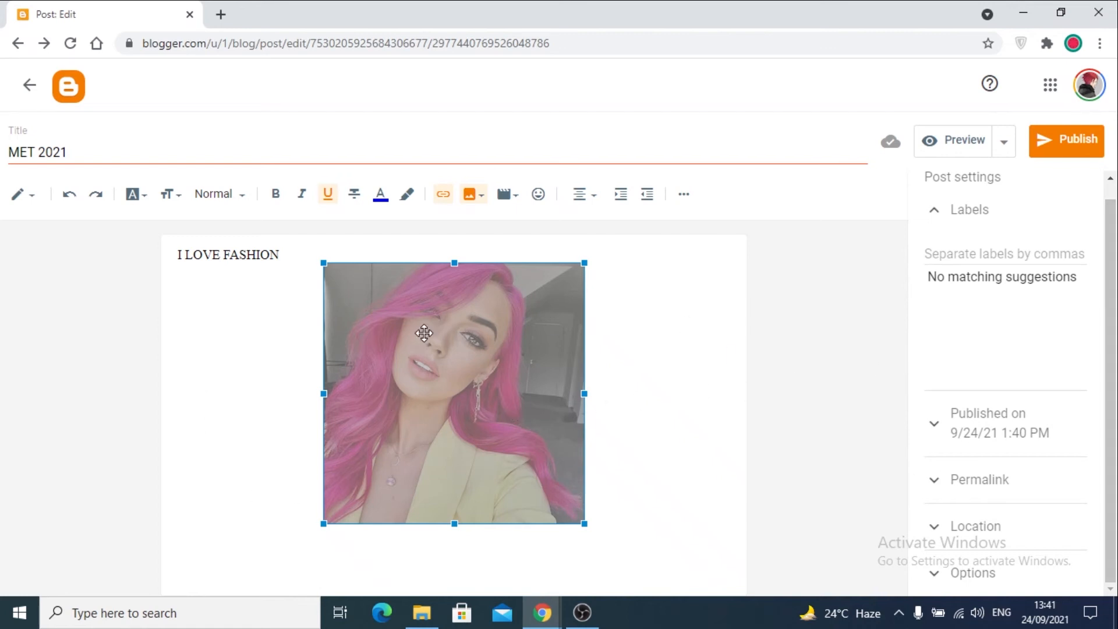
pyautogui.click(583, 519)
pyautogui.moveTo(582, 523); pyautogui.dragTo(430, 386)
pyautogui.moveTo(521, 393); pyautogui.dragTo(762, 554)
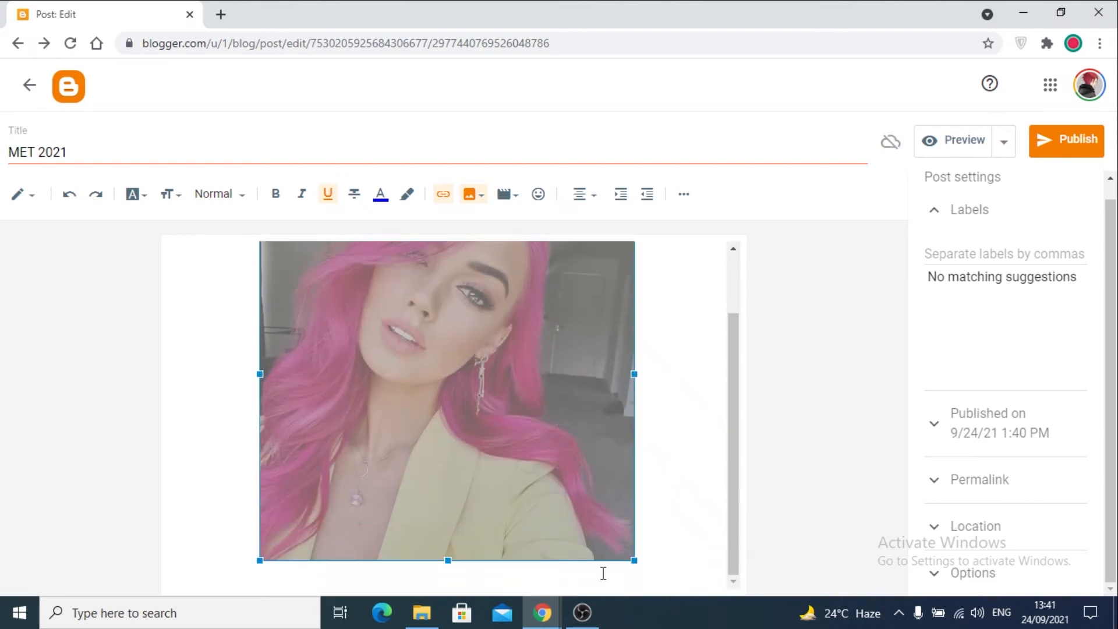
# - Align the post image to the left, then change its alignment to the right
pyautogui.click(437, 340)
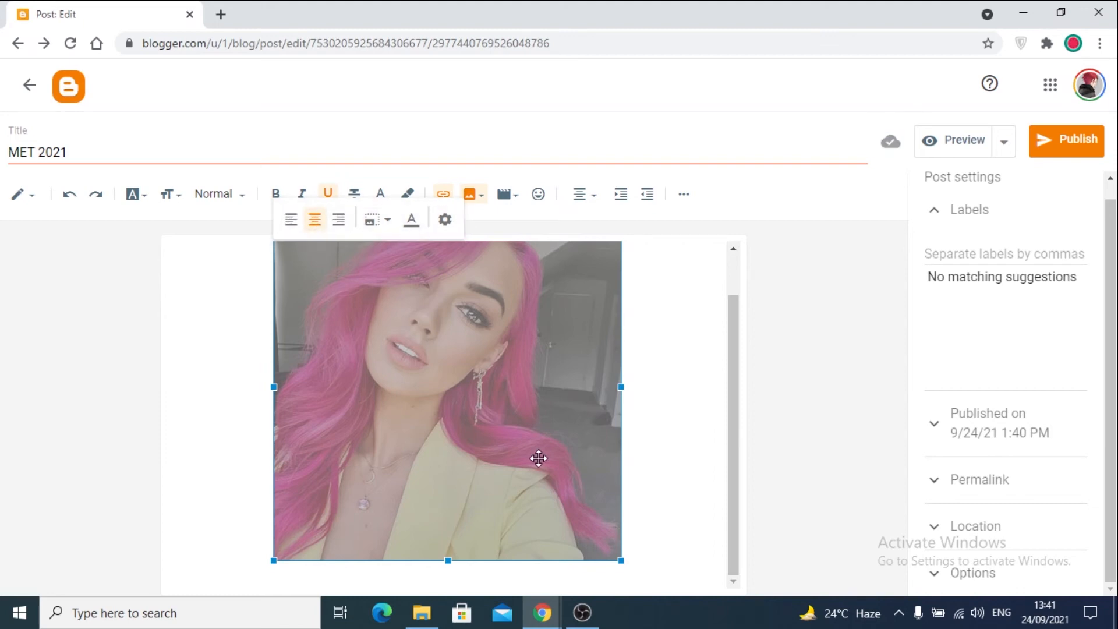
pyautogui.click(292, 224)
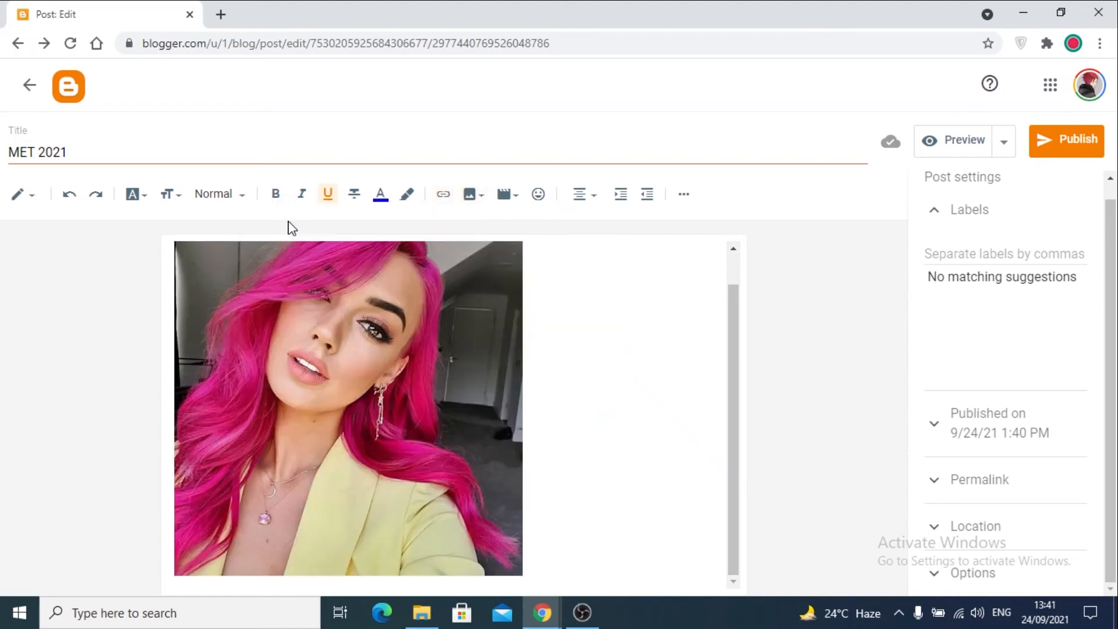
pyautogui.click(396, 361)
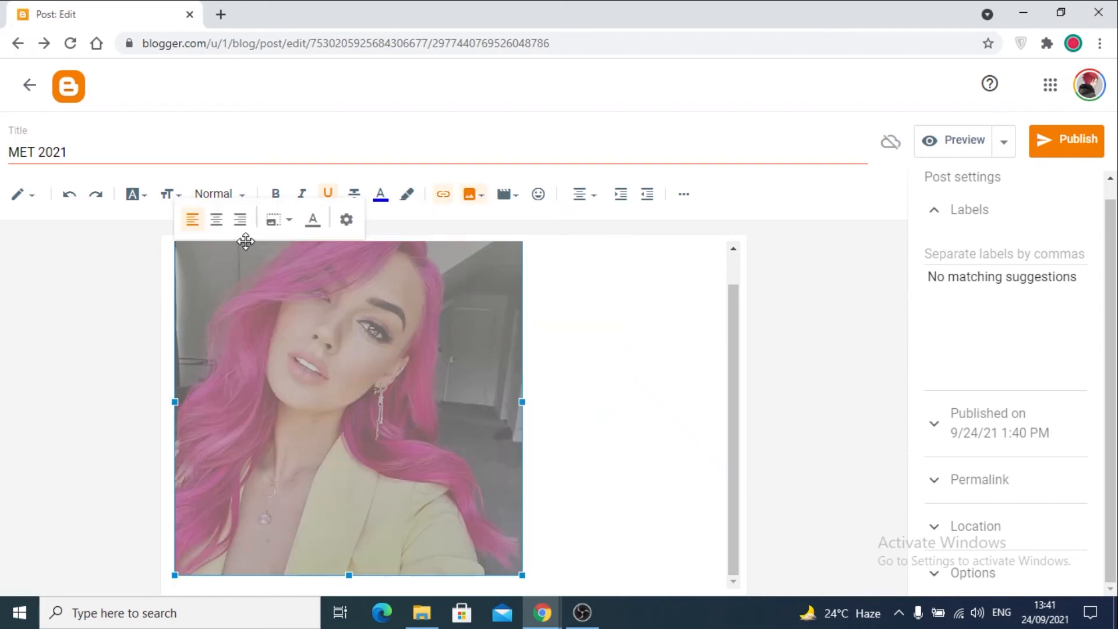
pyautogui.click(240, 220)
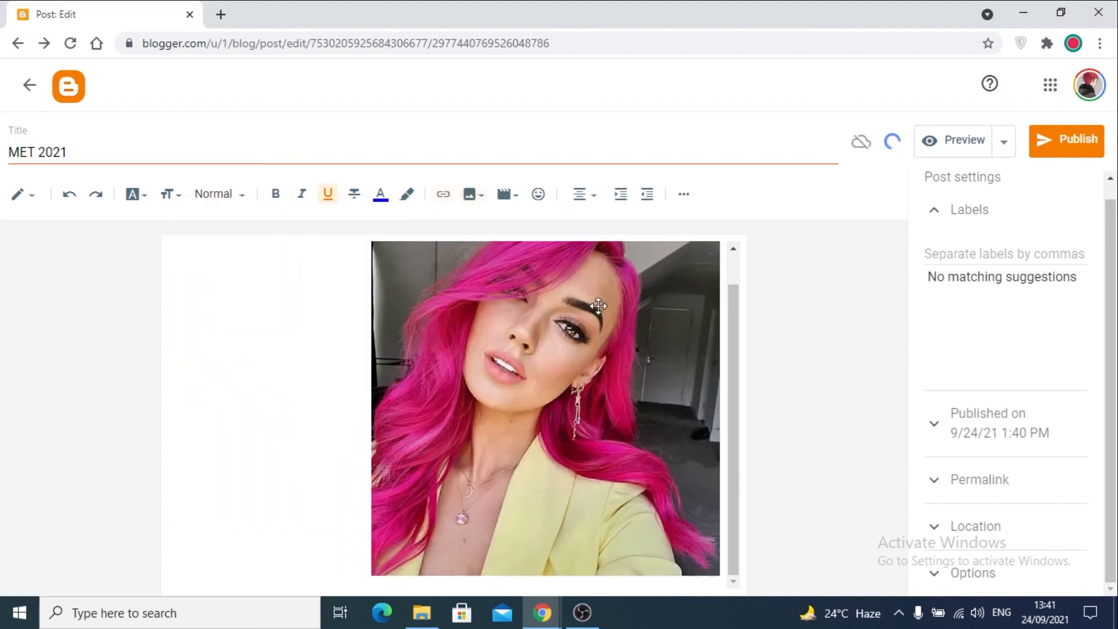
# - Set the image's alt text to "LOVE THE PINK HAIR" and update the image
pyautogui.click(669, 348)
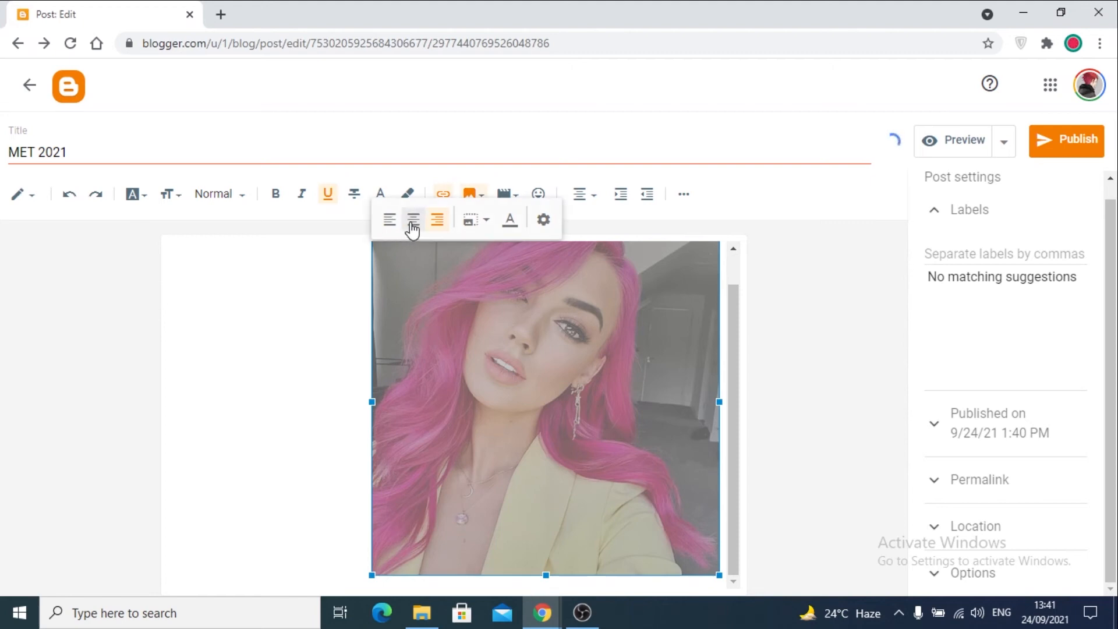
pyautogui.click(474, 219)
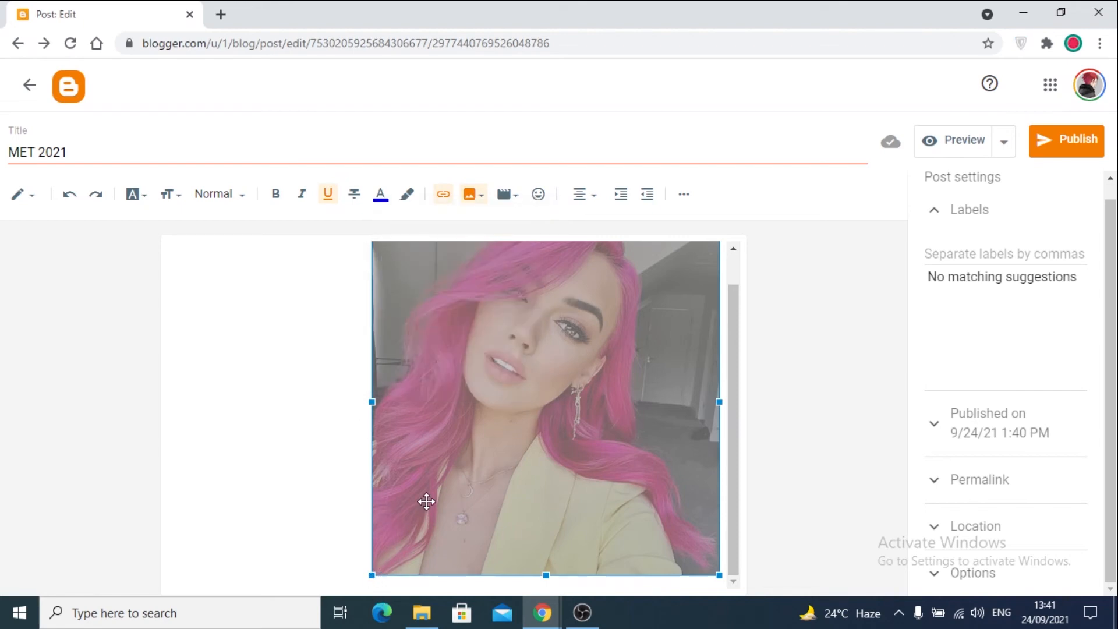
pyautogui.click(544, 219)
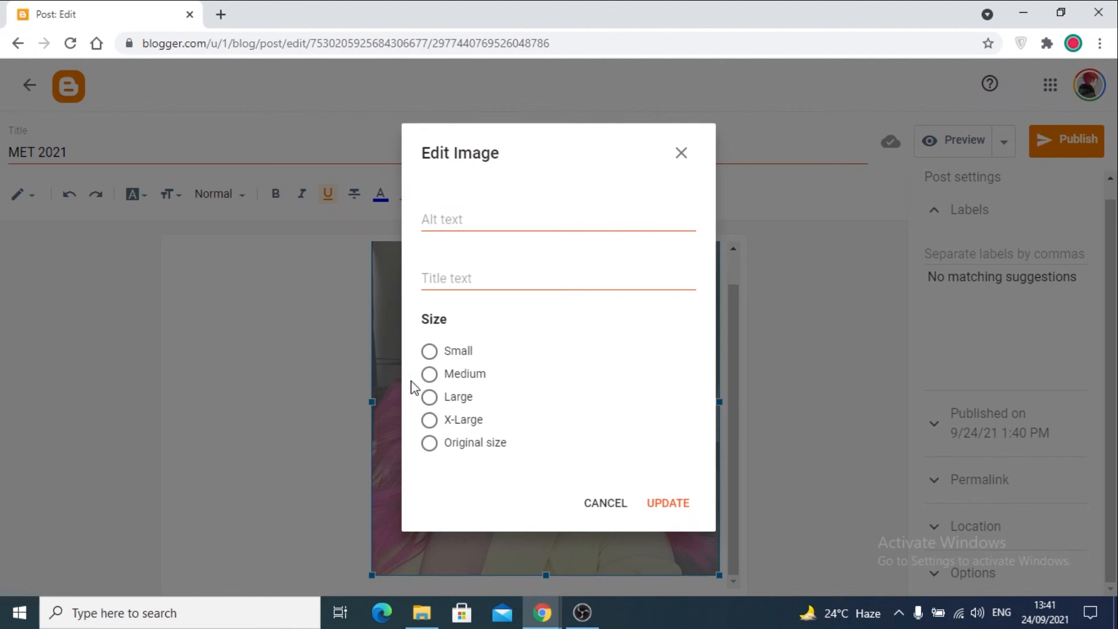
pyautogui.click(468, 220)
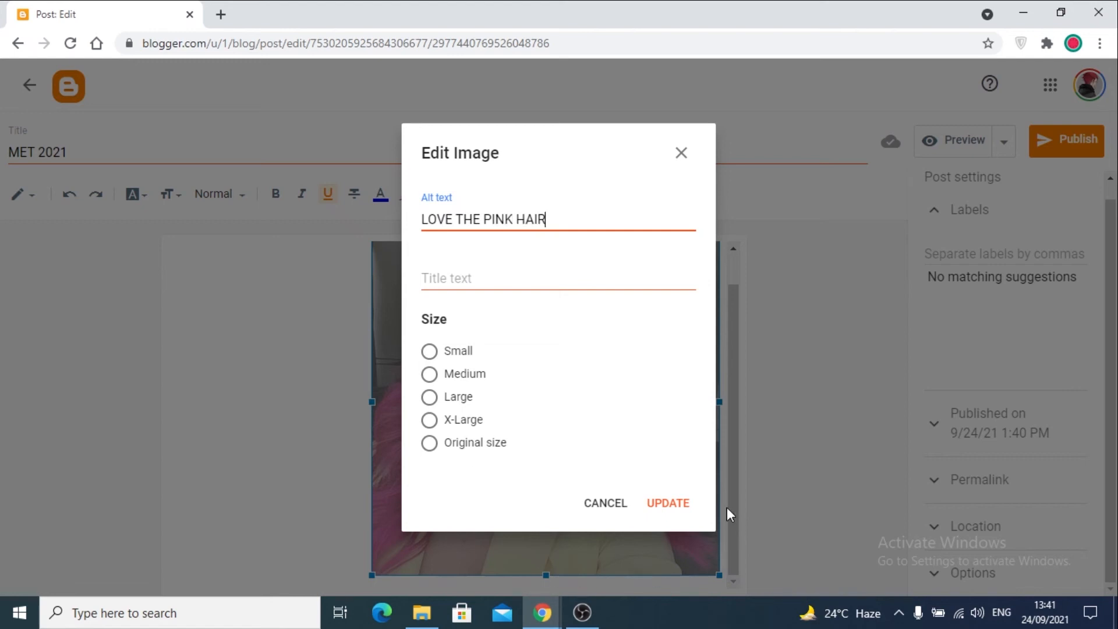
pyautogui.click(686, 508)
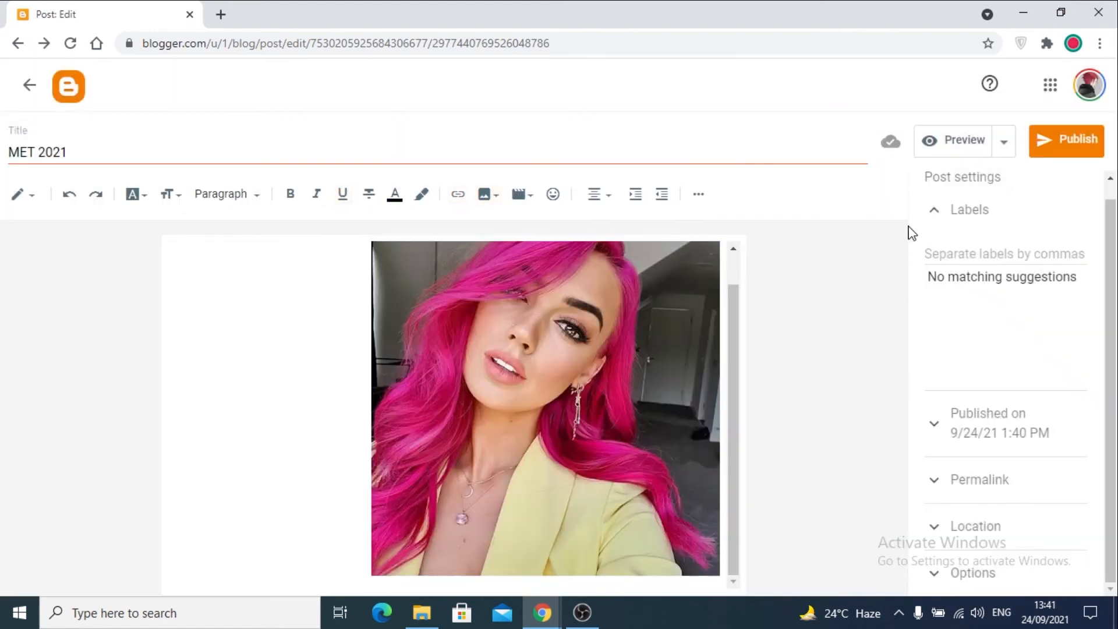
# - Add the labels "2021, FASHION" to the post in the post settings
pyautogui.doubleClick(954, 207)
pyautogui.click(951, 209)
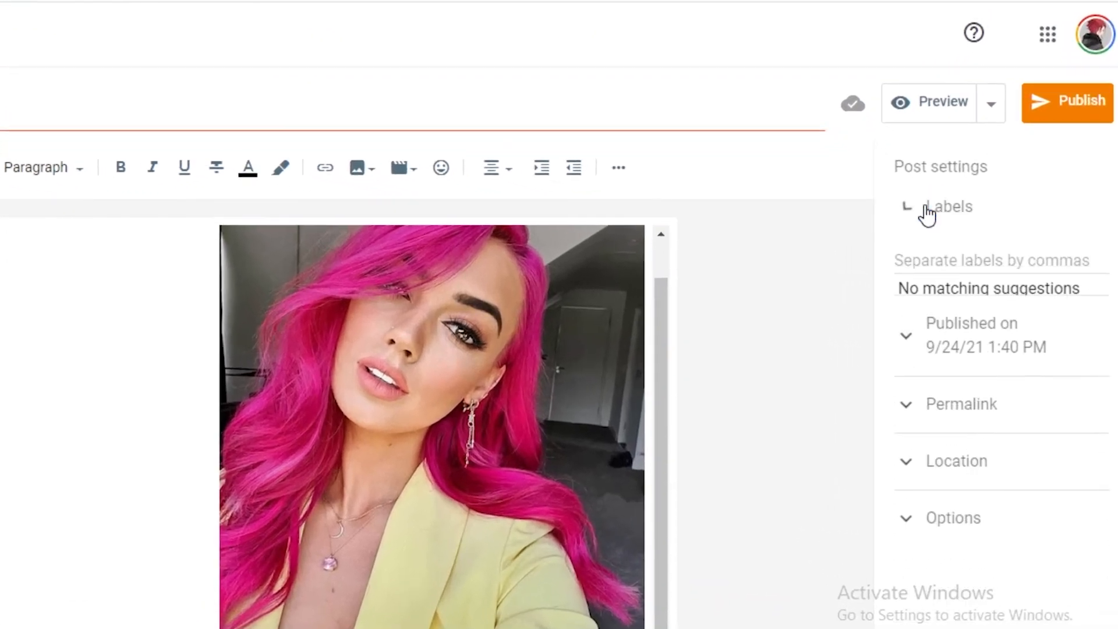
pyautogui.click(928, 214)
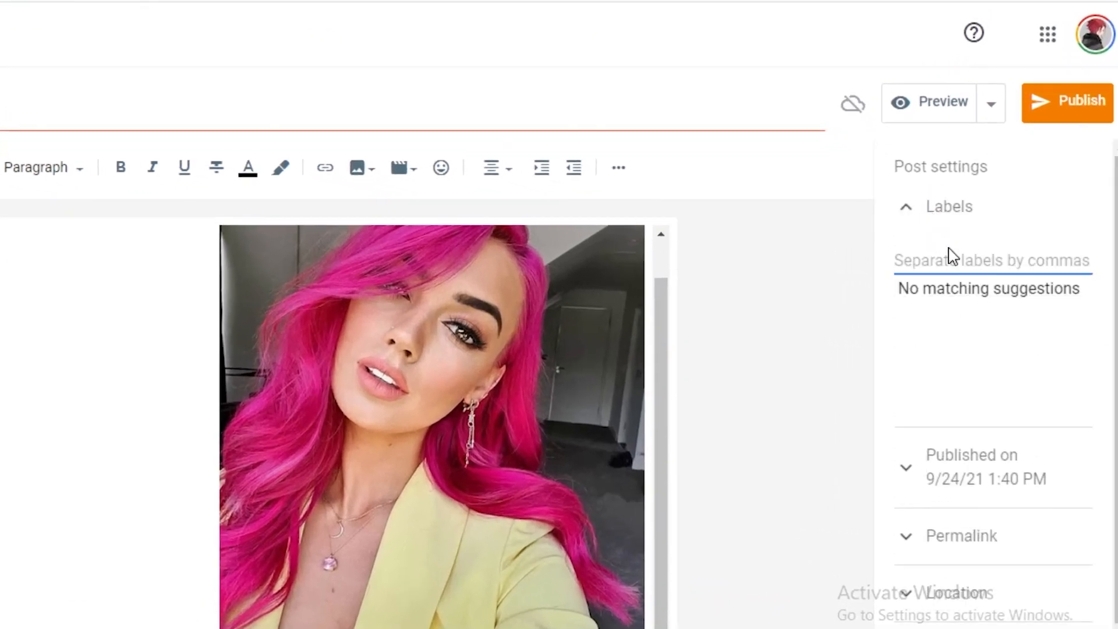
pyautogui.write('2021')
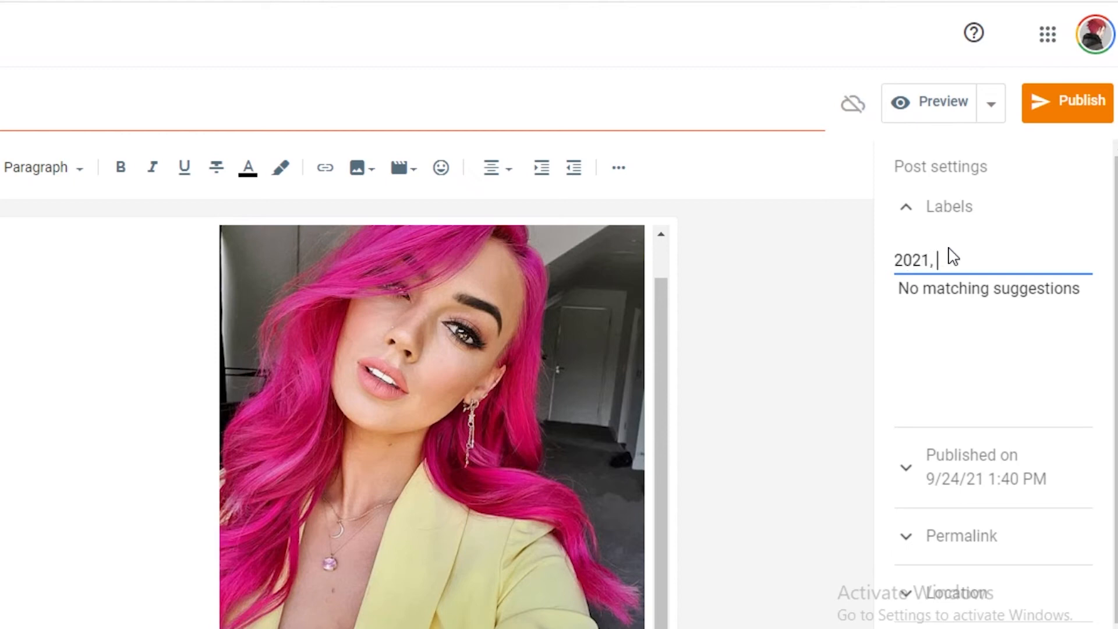
pyautogui.write(', FASHION')
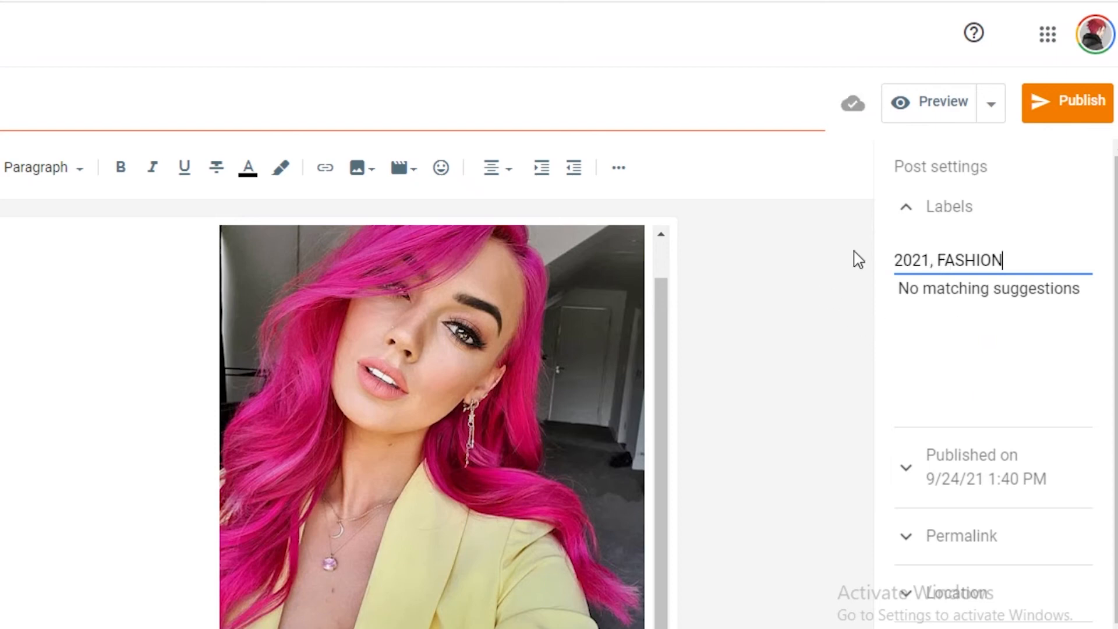
pyautogui.click(919, 219)
# - Review the post's permalink choices and its location settings
pyautogui.click(931, 364)
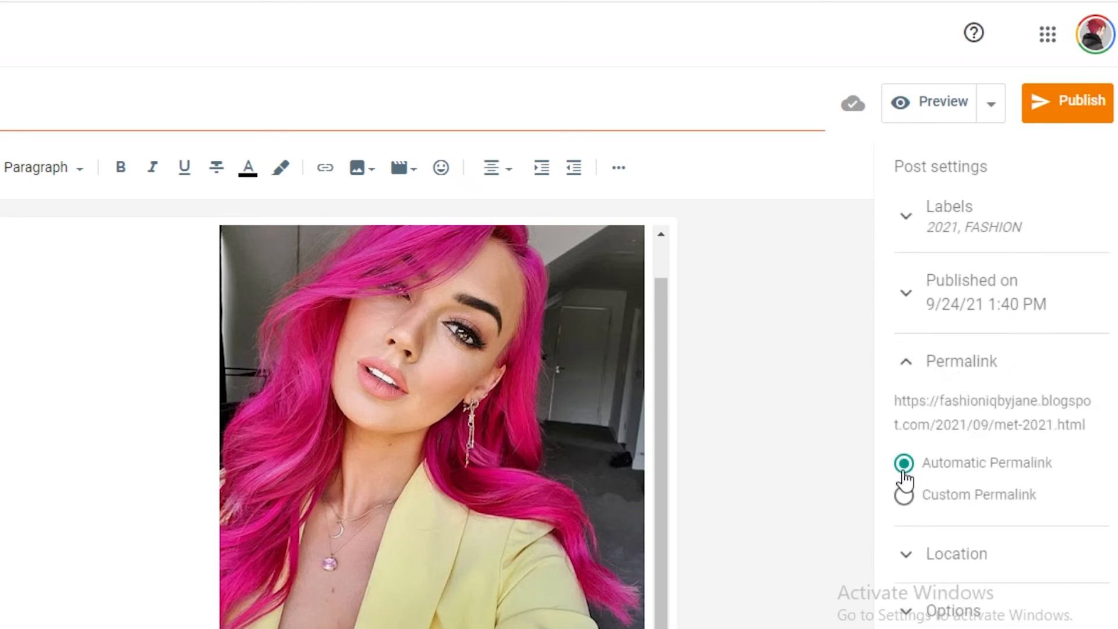
pyautogui.doubleClick(933, 378)
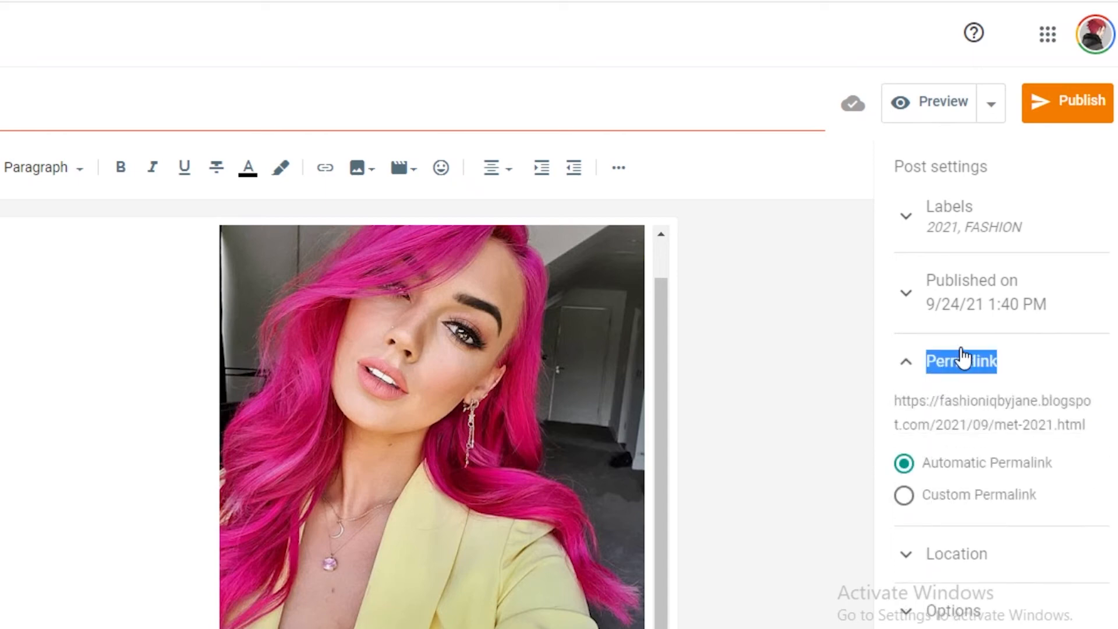
pyautogui.click(1040, 378)
pyautogui.click(976, 367)
pyautogui.click(1014, 368)
pyautogui.click(959, 361)
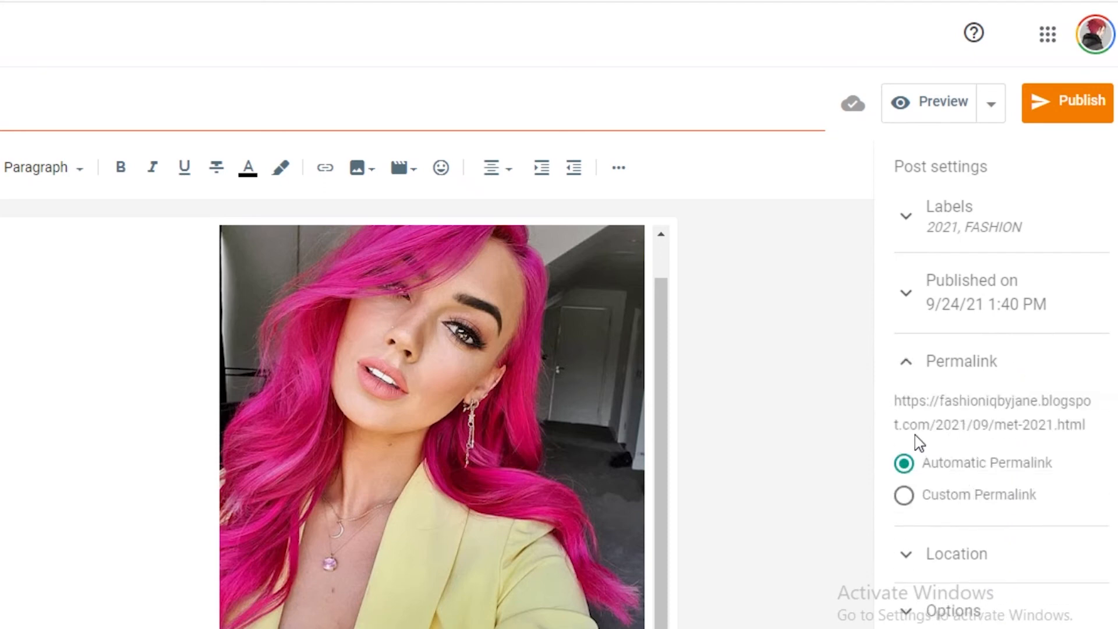
pyautogui.click(989, 368)
pyautogui.click(990, 442)
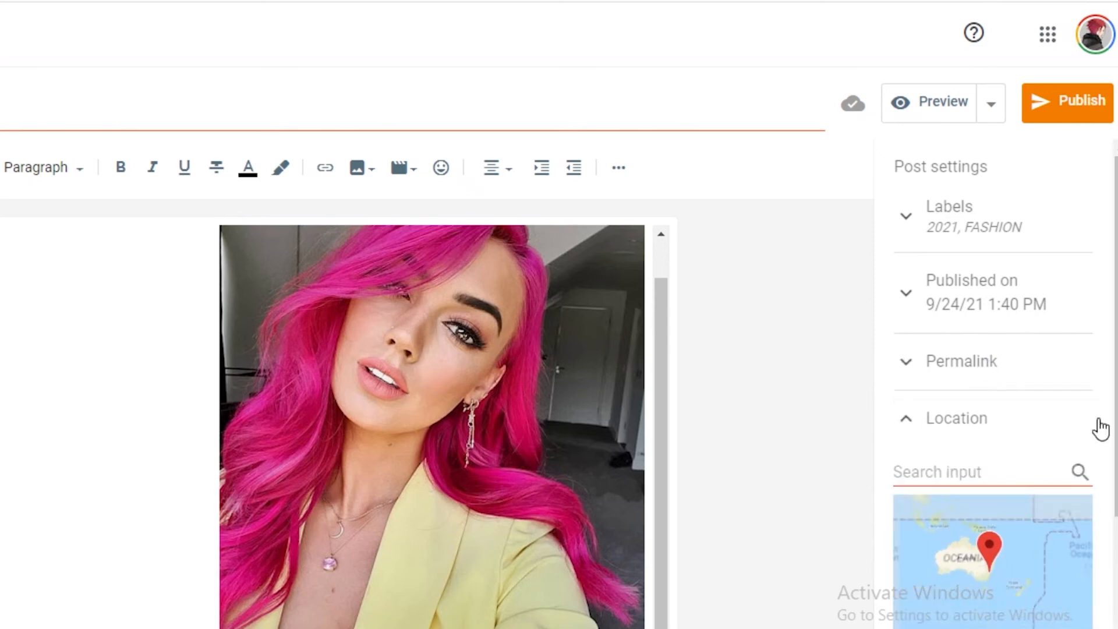
pyautogui.scroll(-3, 1068, 467)
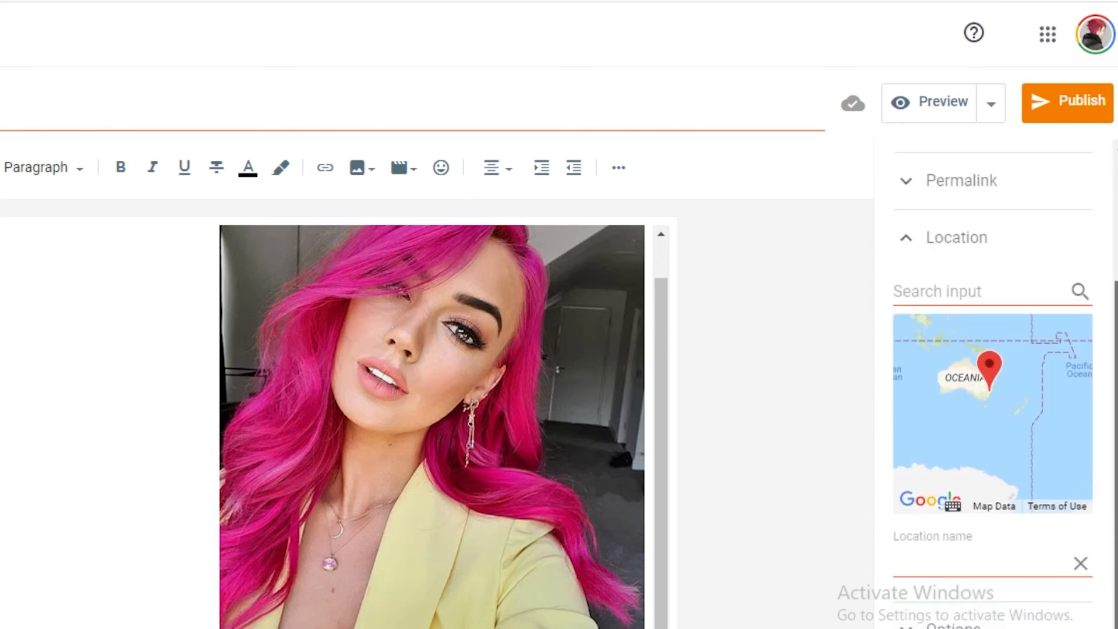
pyautogui.click(930, 248)
# - Set reader comments to Allow in the post options and open a preview of the post
pyautogui.click(925, 492)
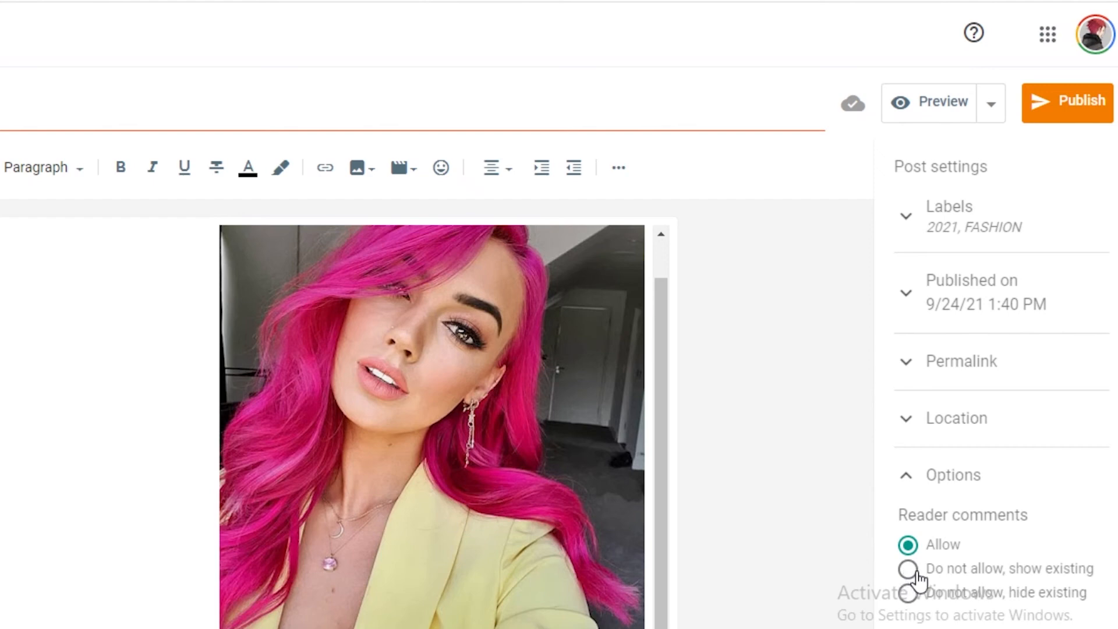
pyautogui.click(915, 594)
pyautogui.click(909, 545)
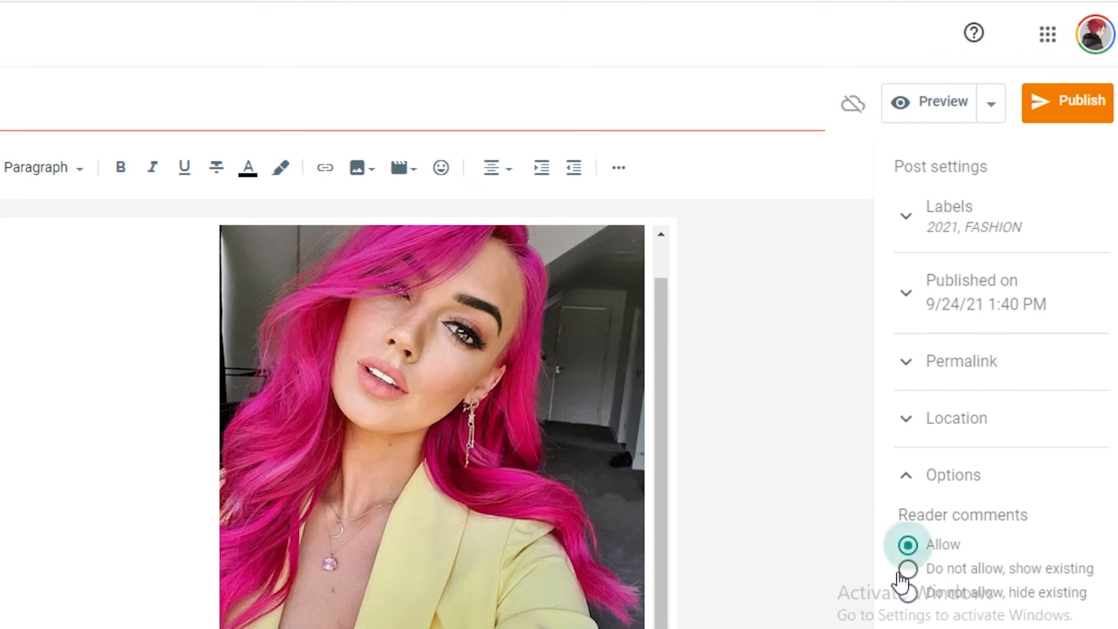
pyautogui.click(976, 114)
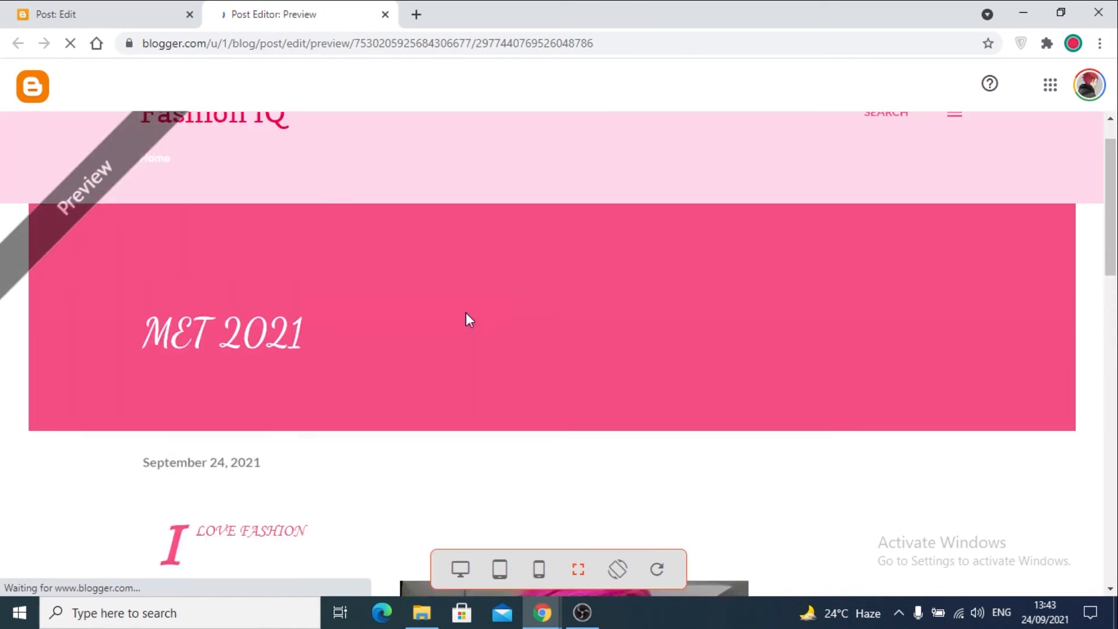
# - Look through the previewed MET 2021 post and check it in desktop, tablet, phone and full-screen views
pyautogui.scroll(-7, 417, 285)
pyautogui.scroll(-7, 488, 308)
pyautogui.scroll(7, 740, 462)
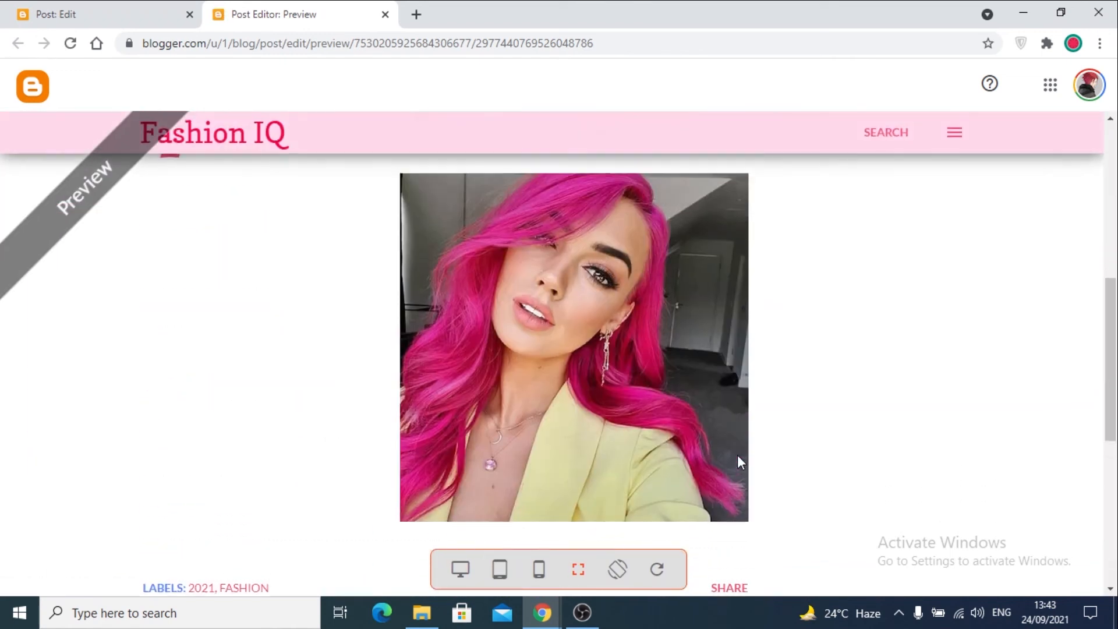
pyautogui.scroll(4, 739, 462)
pyautogui.click(460, 569)
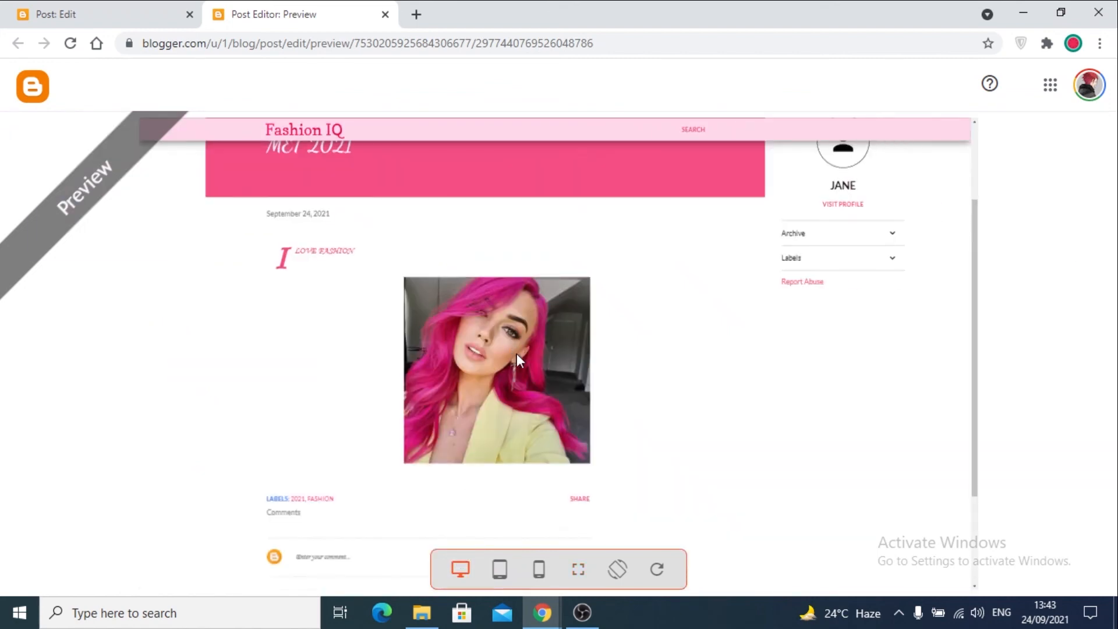
pyautogui.click(500, 569)
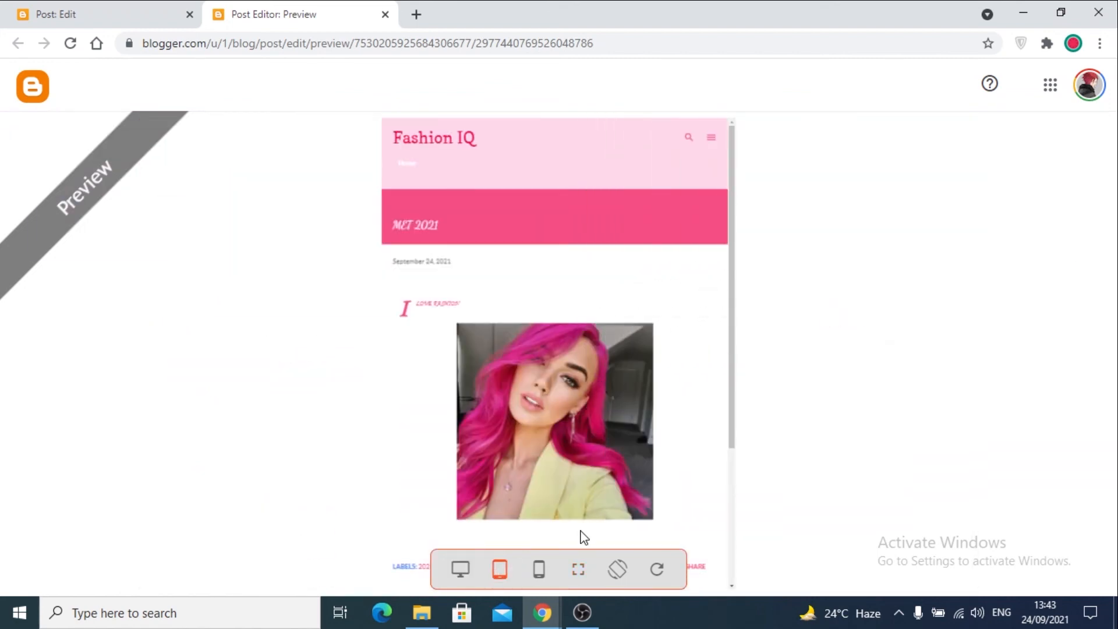
pyautogui.click(539, 569)
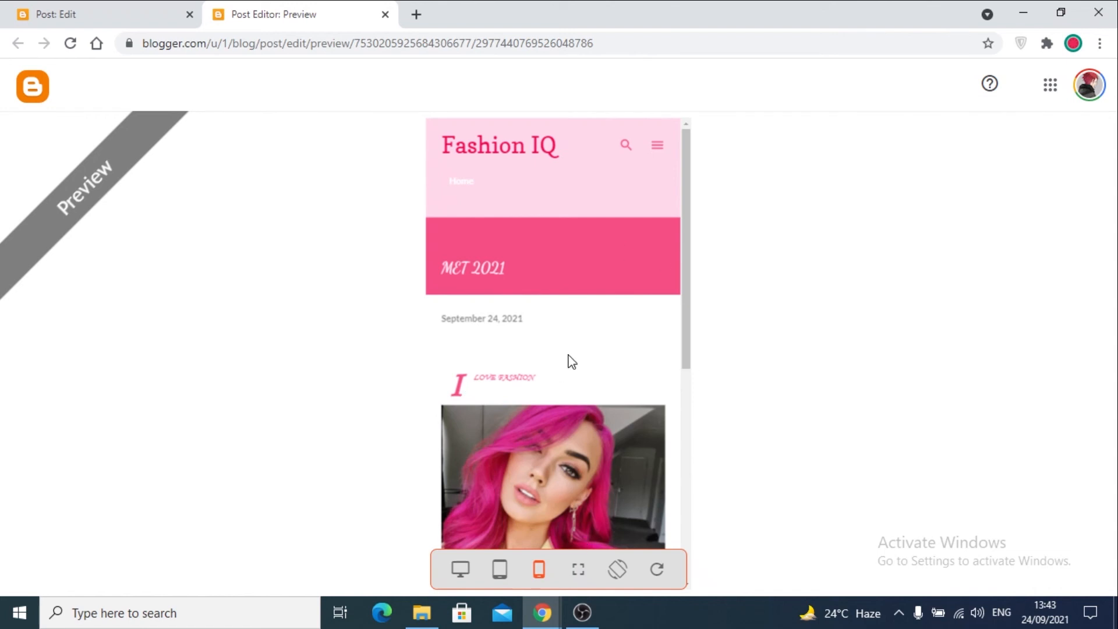
pyautogui.scroll(-6, 562, 373)
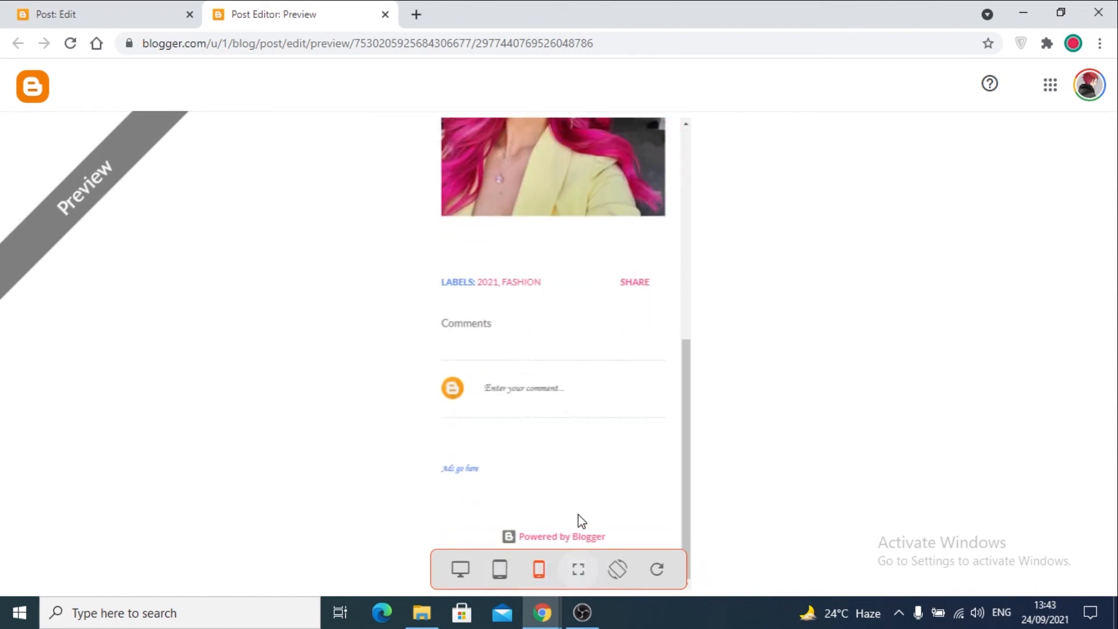
pyautogui.click(577, 571)
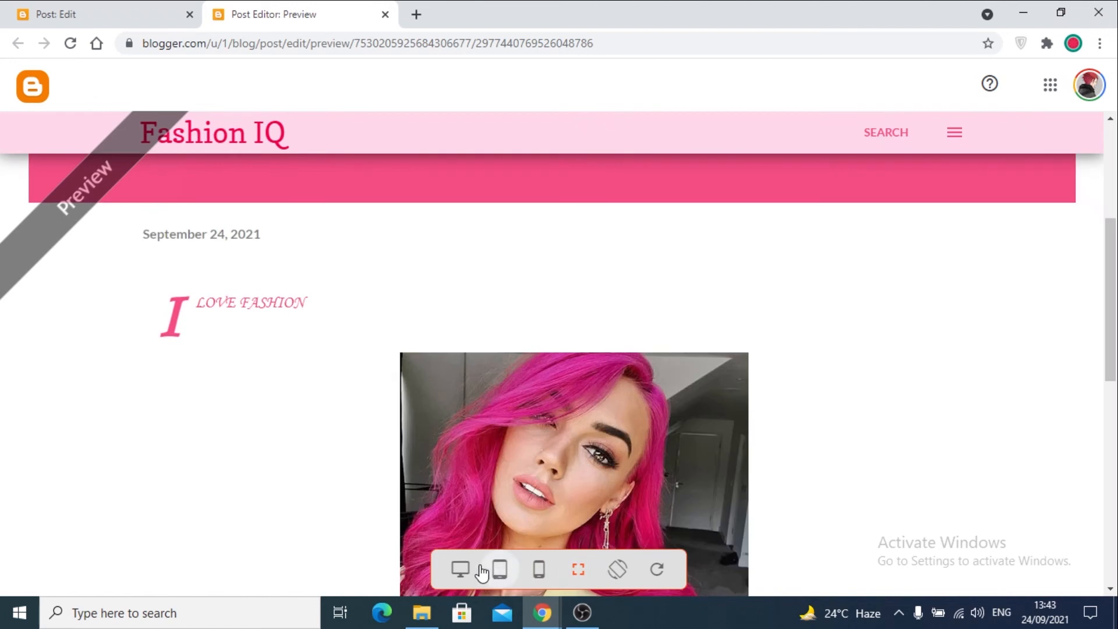
pyautogui.click(460, 569)
pyautogui.scroll(1, 597, 416)
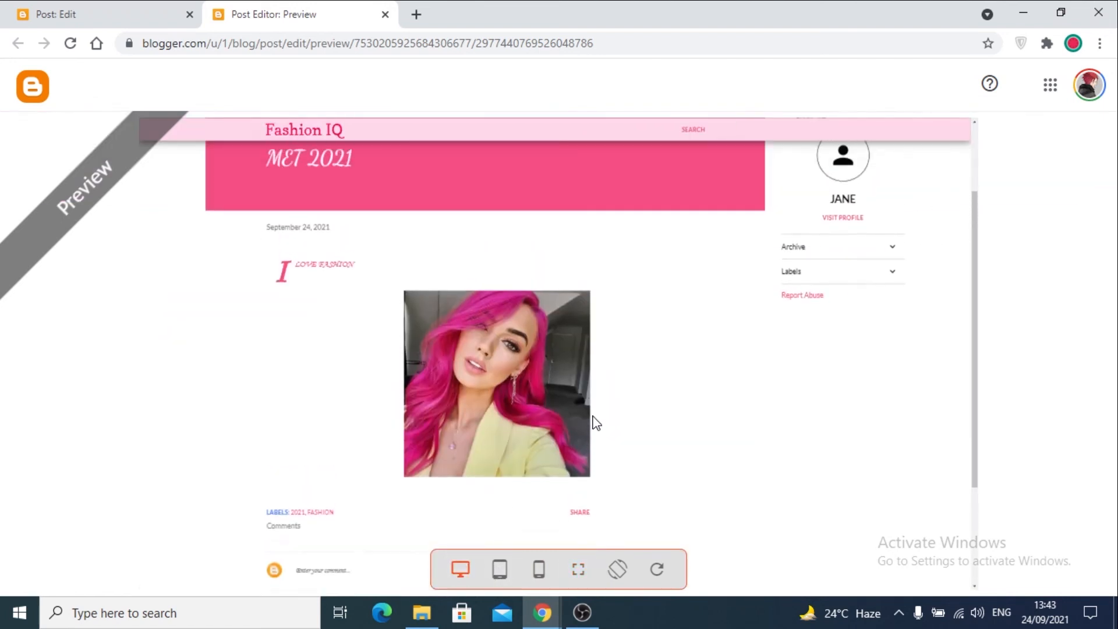
pyautogui.scroll(2, 580, 423)
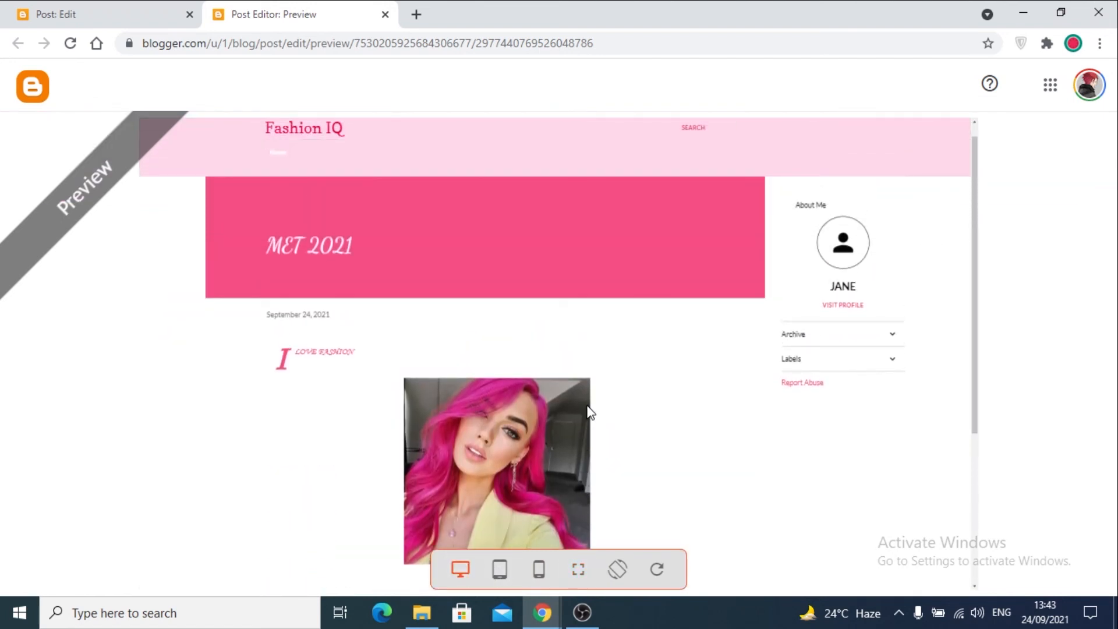
# - Return to the post editor and publish the MET 2021 post to the blog, confirming the publication
pyautogui.click(2, 3)
pyautogui.click(1083, 144)
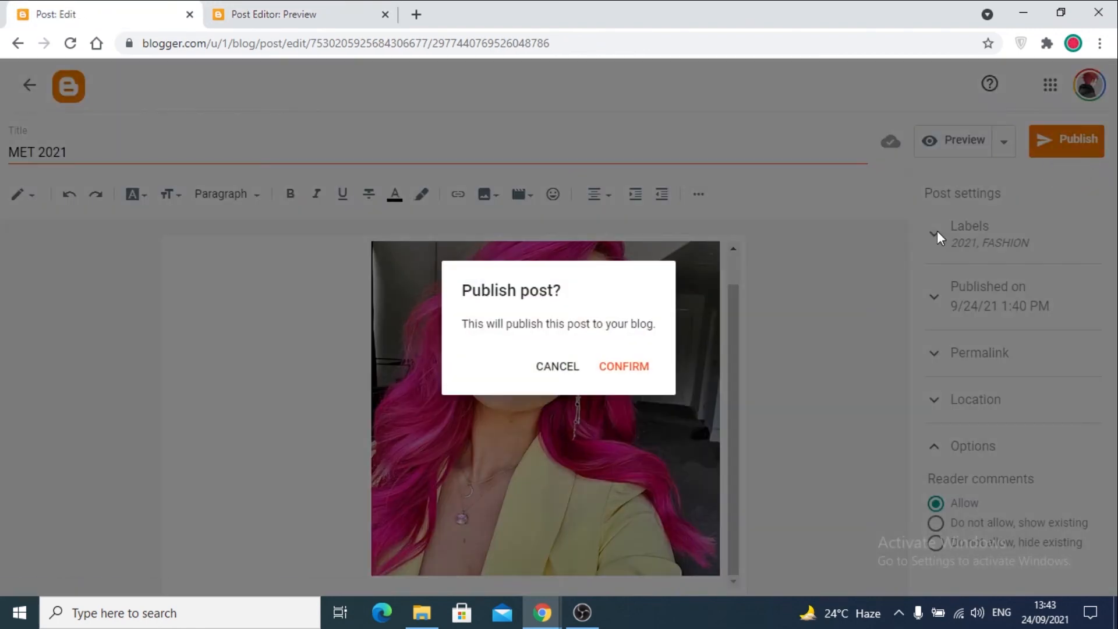
pyautogui.click(621, 369)
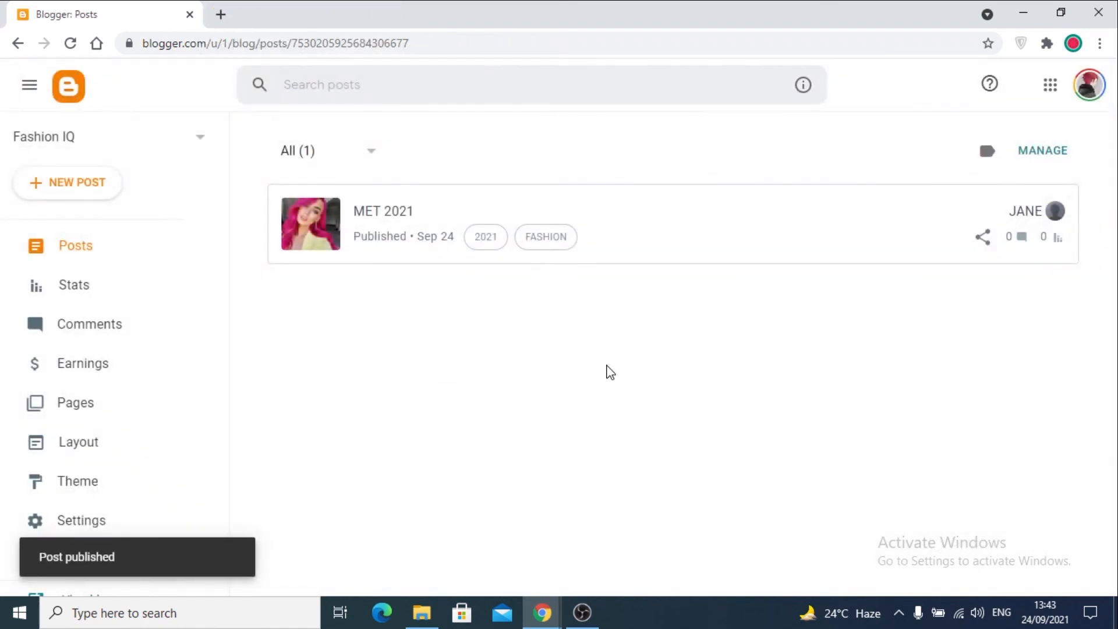
# - Look over the blog's Stats, Comments, Earnings and Pages sections one after another
pyautogui.moveTo(1006, 243)
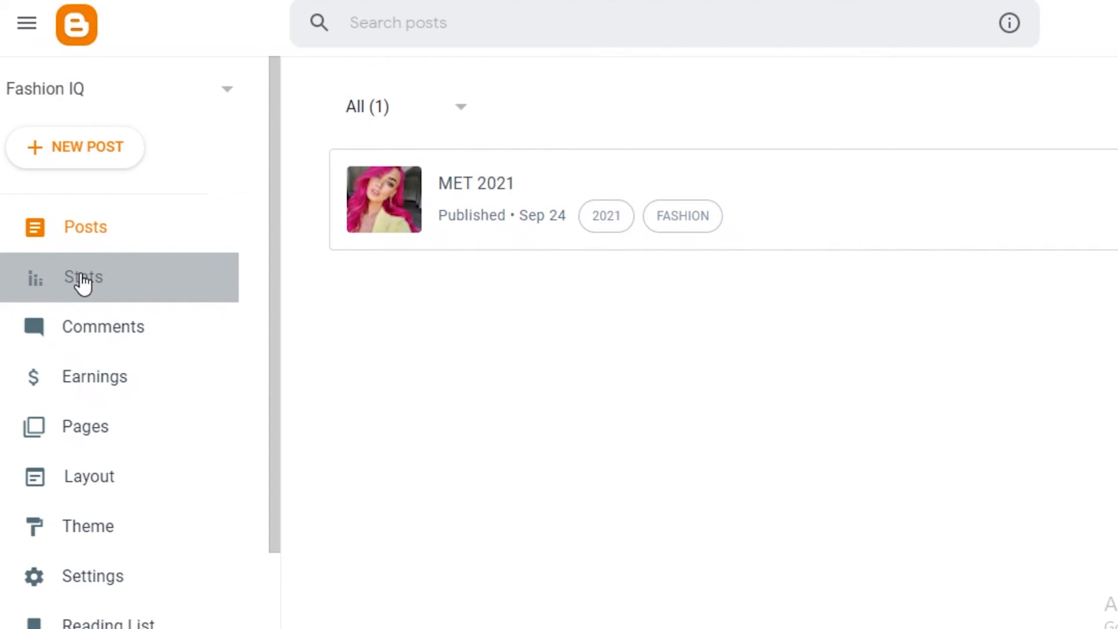
pyautogui.click(83, 279)
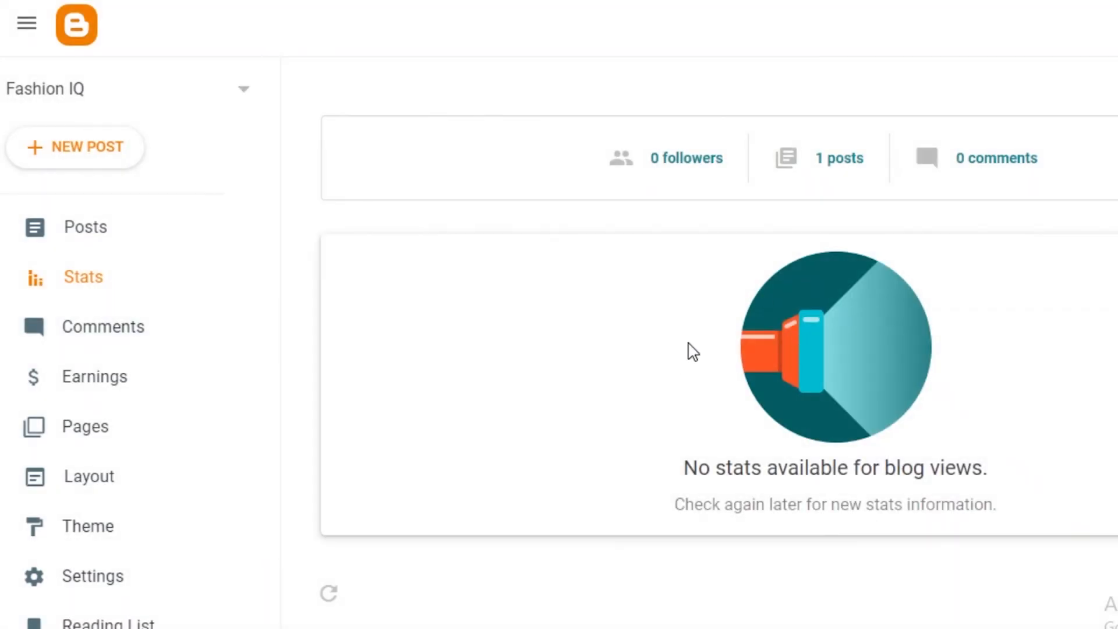
pyautogui.click(85, 341)
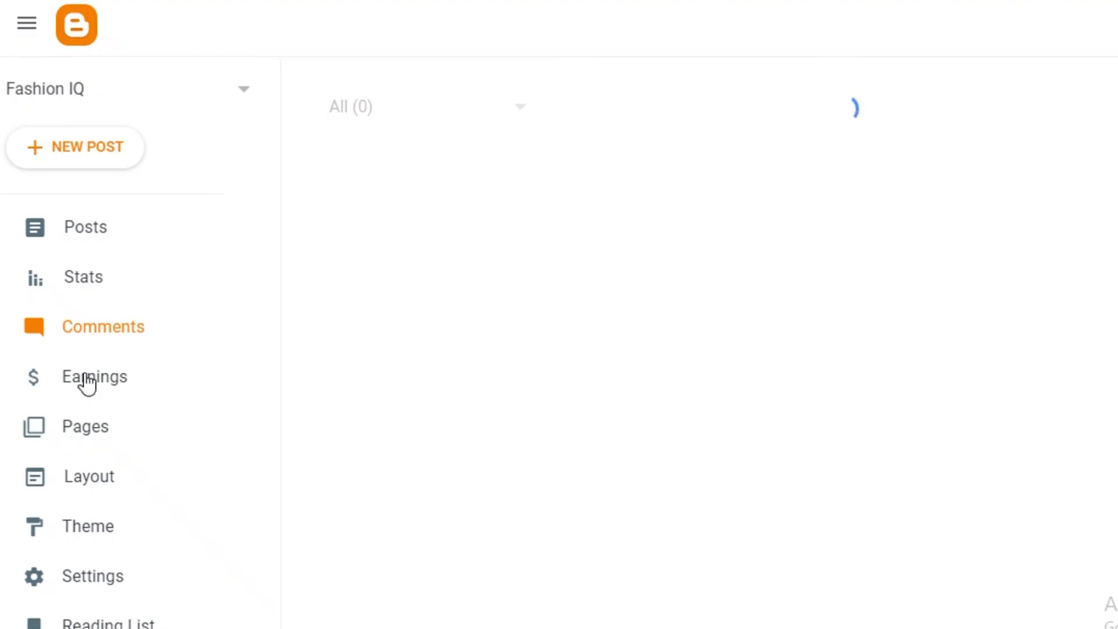
pyautogui.click(87, 381)
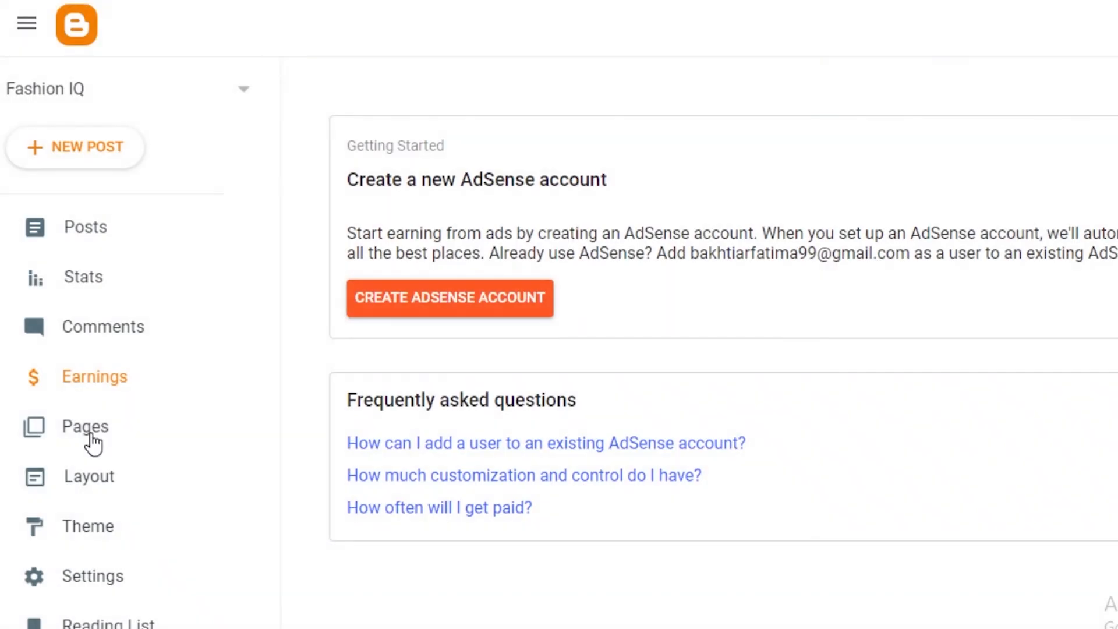
pyautogui.click(91, 435)
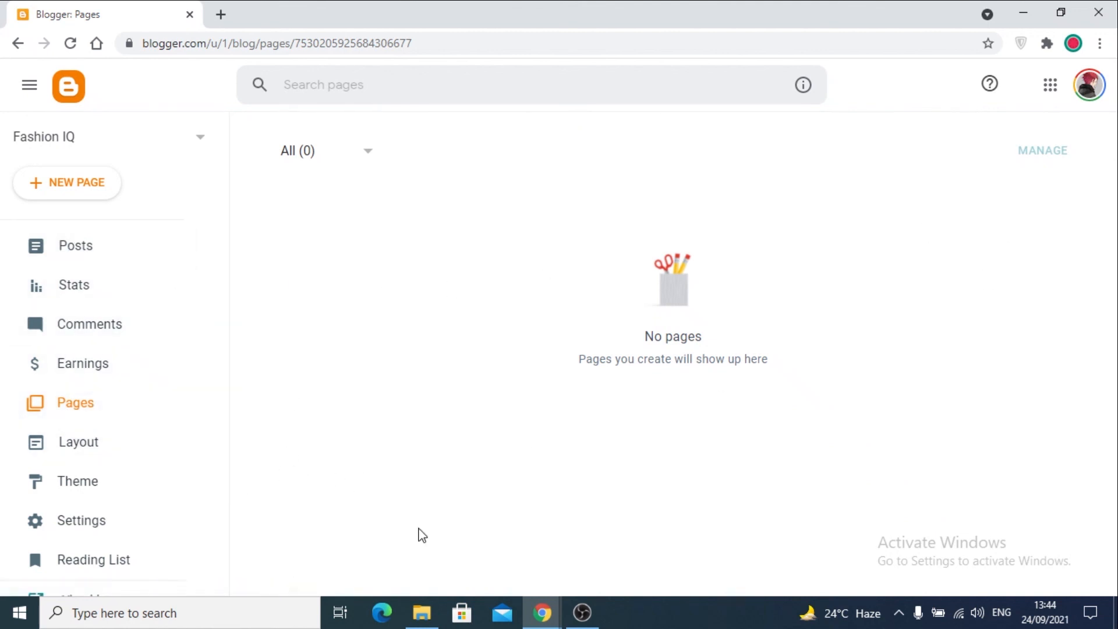
# - Examine the blog's layout sections and their gadgets, from the header and page list to the page body, sidebar and footer
pyautogui.click(87, 439)
pyautogui.scroll(-3, 446, 307)
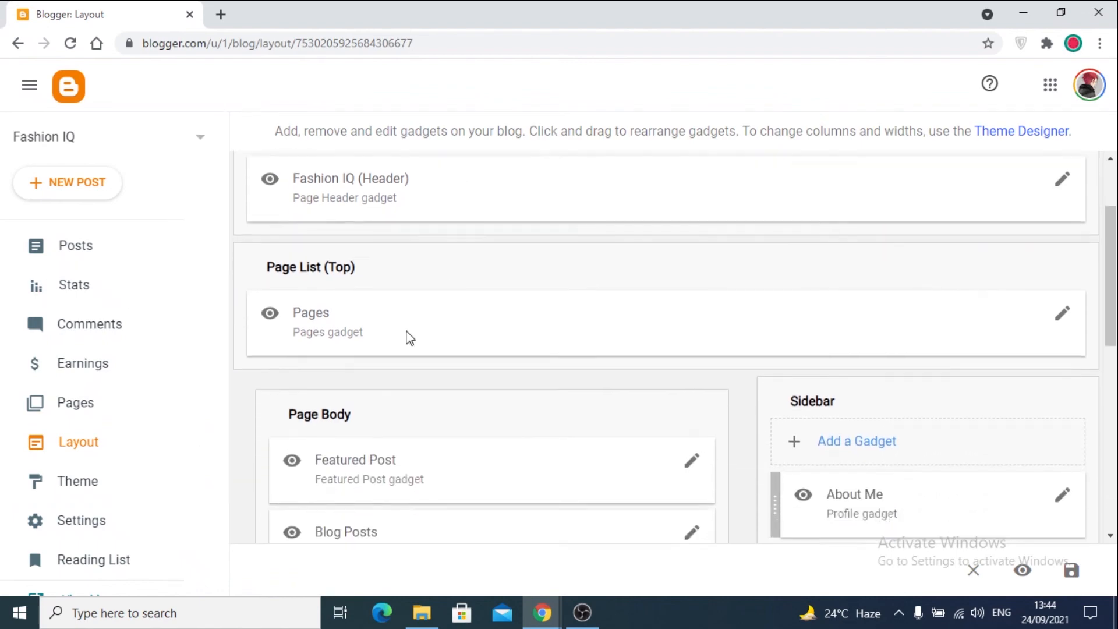
pyautogui.scroll(-3, 446, 307)
pyautogui.scroll(-2, 112, 299)
pyautogui.scroll(-4, 892, 408)
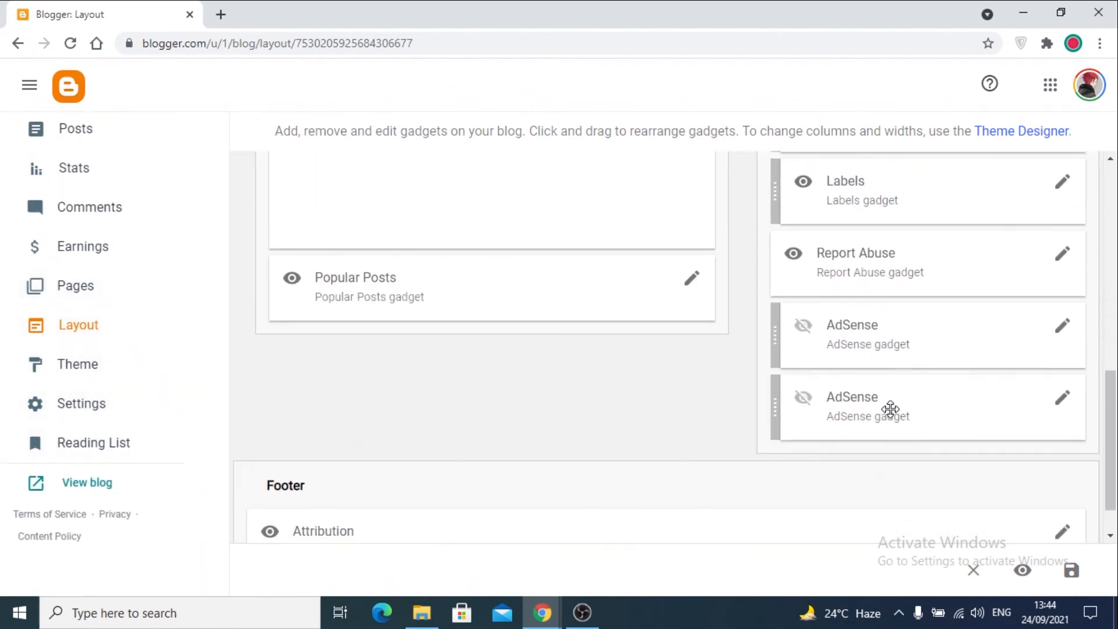
pyautogui.scroll(-1, 452, 409)
pyautogui.scroll(10, 466, 408)
pyautogui.scroll(-10, 632, 436)
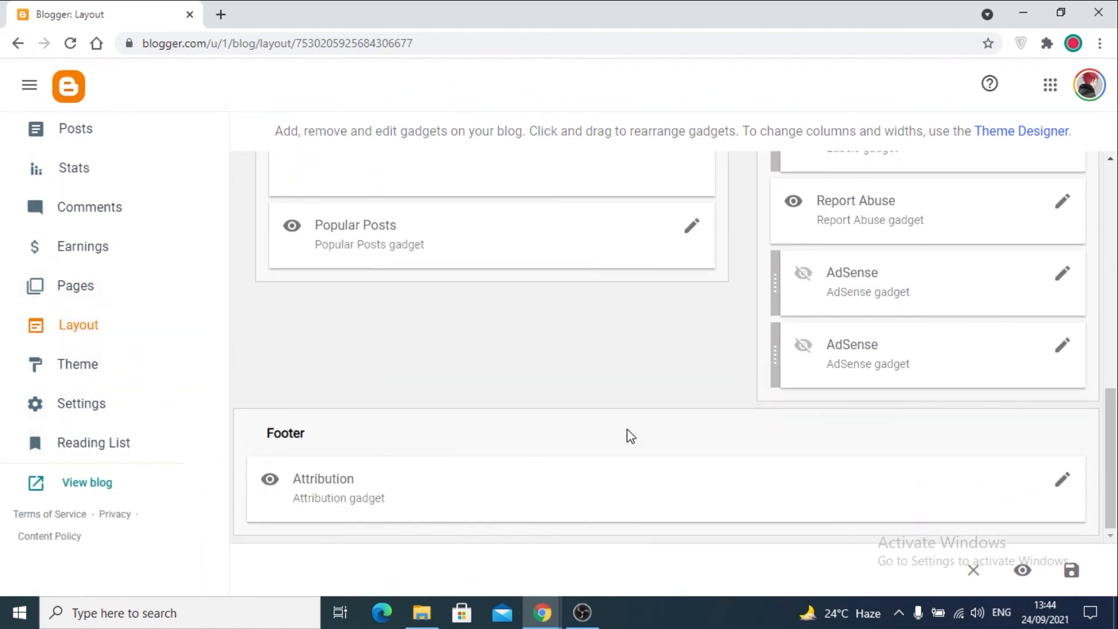
pyautogui.scroll(10, 479, 412)
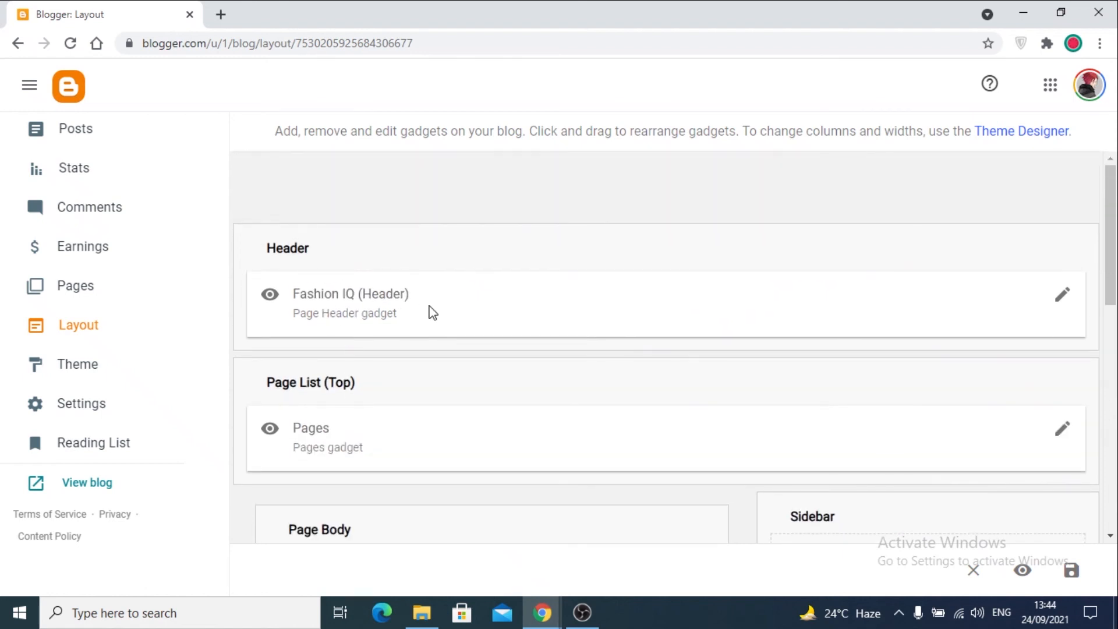
pyautogui.scroll(-3, 372, 349)
pyautogui.scroll(-5, 827, 407)
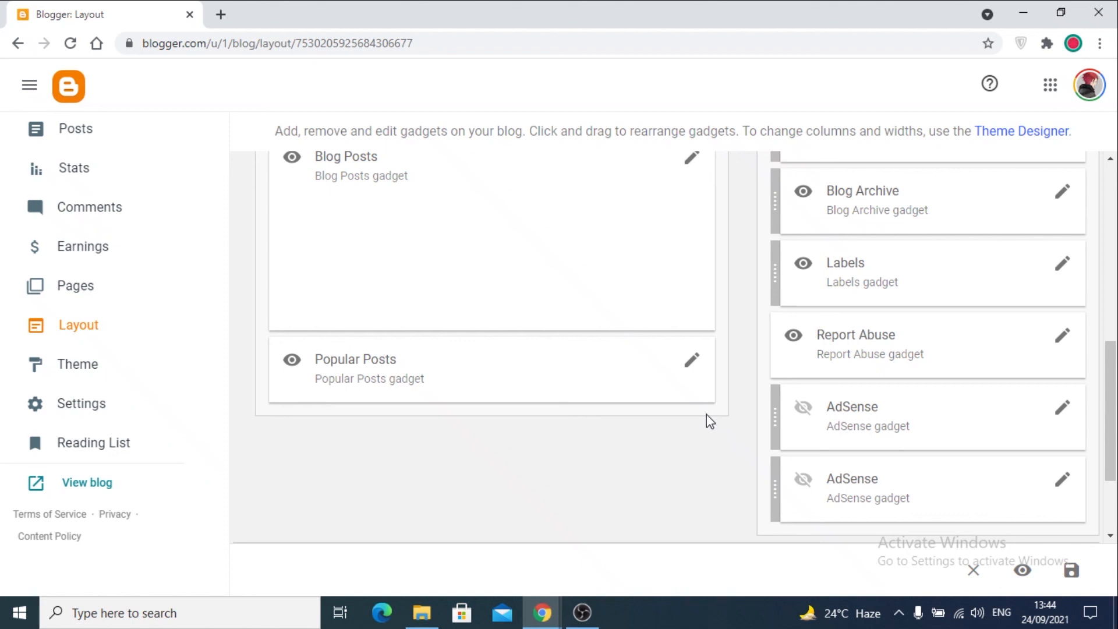
pyautogui.scroll(2, 711, 423)
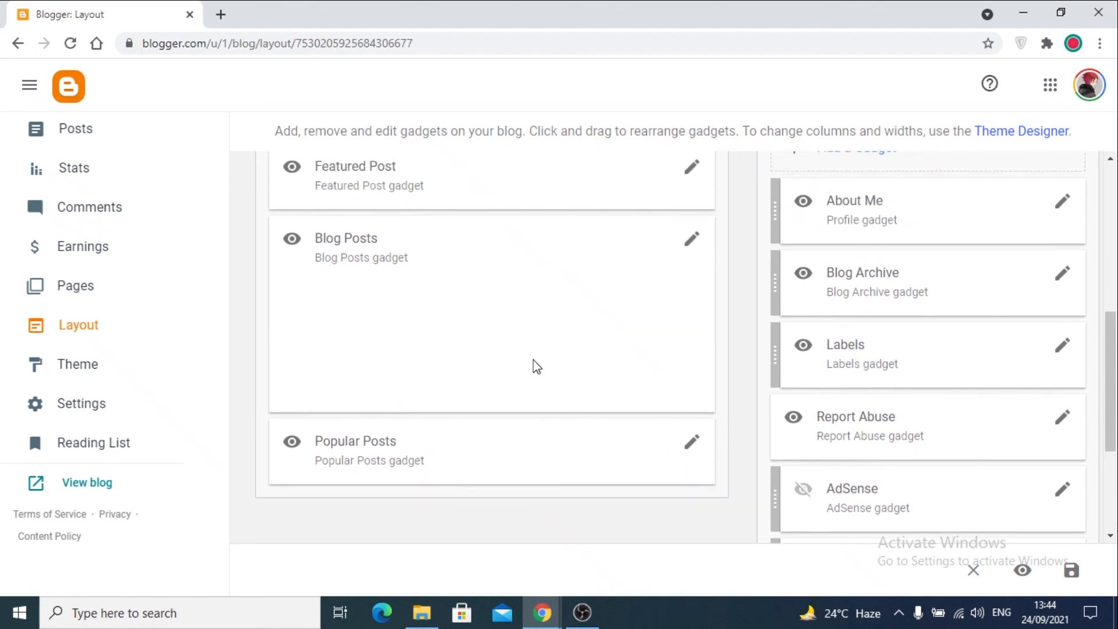
pyautogui.scroll(4, 540, 383)
pyautogui.scroll(-1, 856, 392)
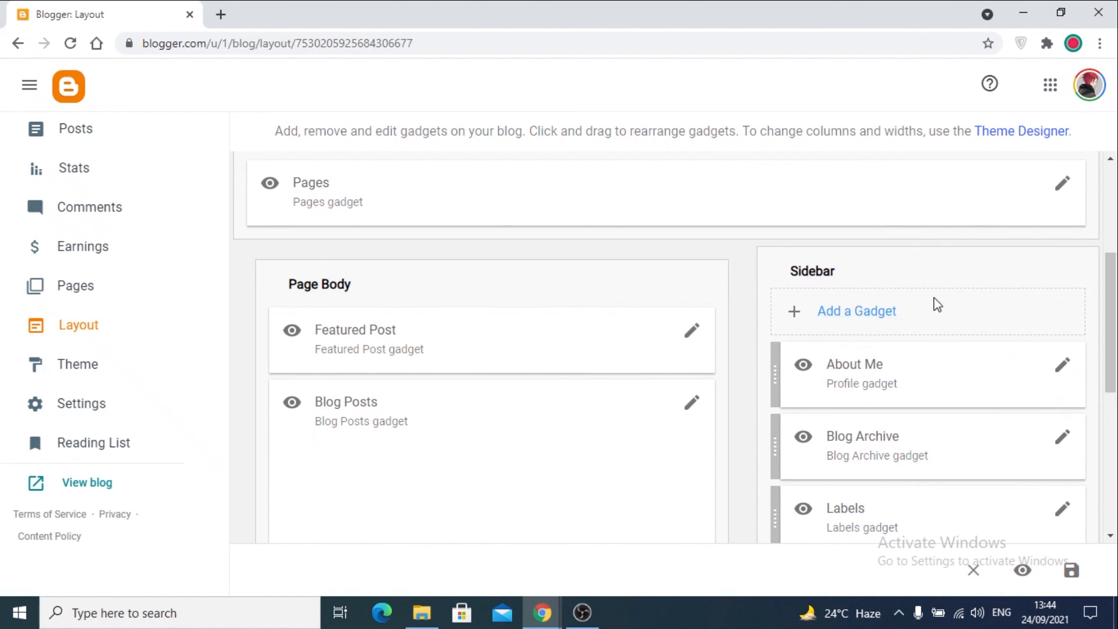
pyautogui.scroll(-2, 833, 318)
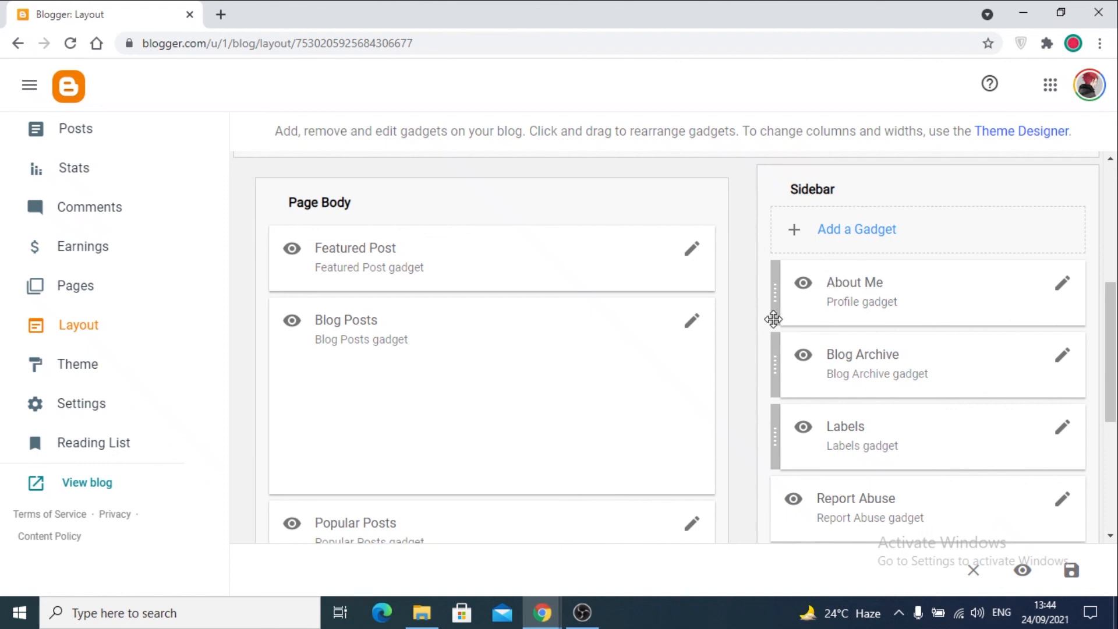
pyautogui.scroll(5, 265, 512)
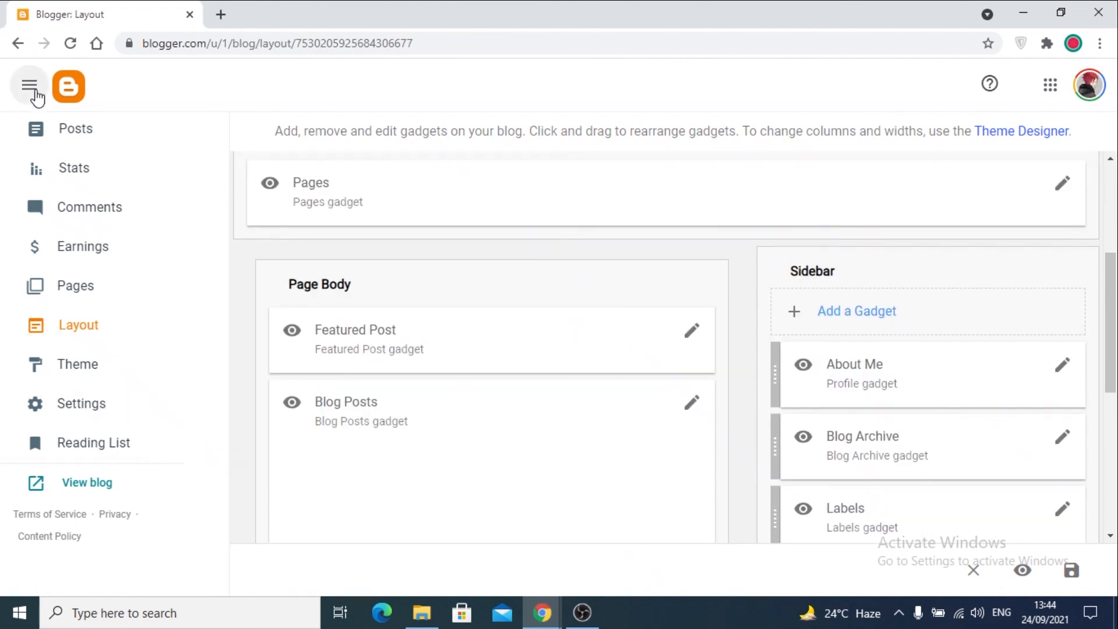
# - View the live Fashion IQ blog, look over its home page and return to the blog's layout page
pyautogui.click(101, 485)
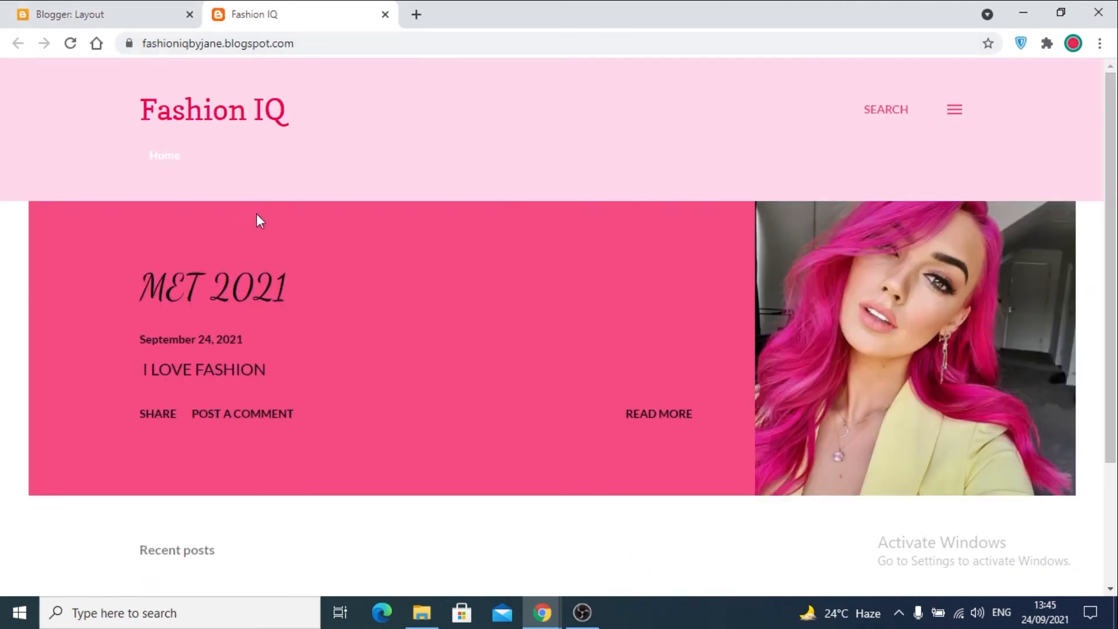
pyautogui.scroll(-3, 721, 218)
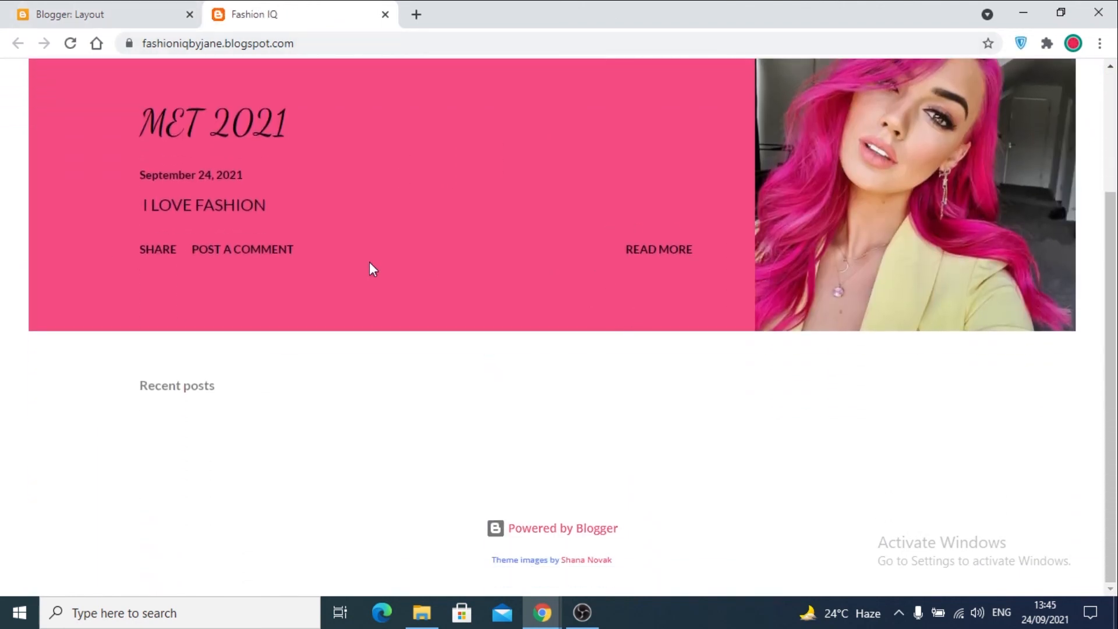
pyautogui.scroll(3, 460, 349)
pyautogui.scroll(-1, 191, 320)
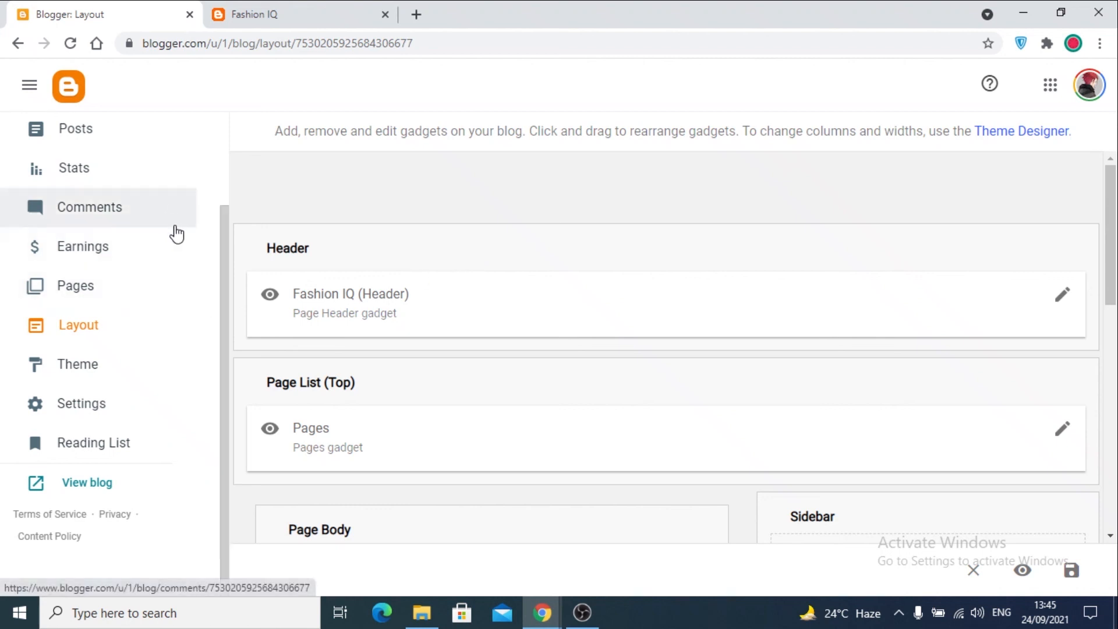
pyautogui.scroll(2, 179, 236)
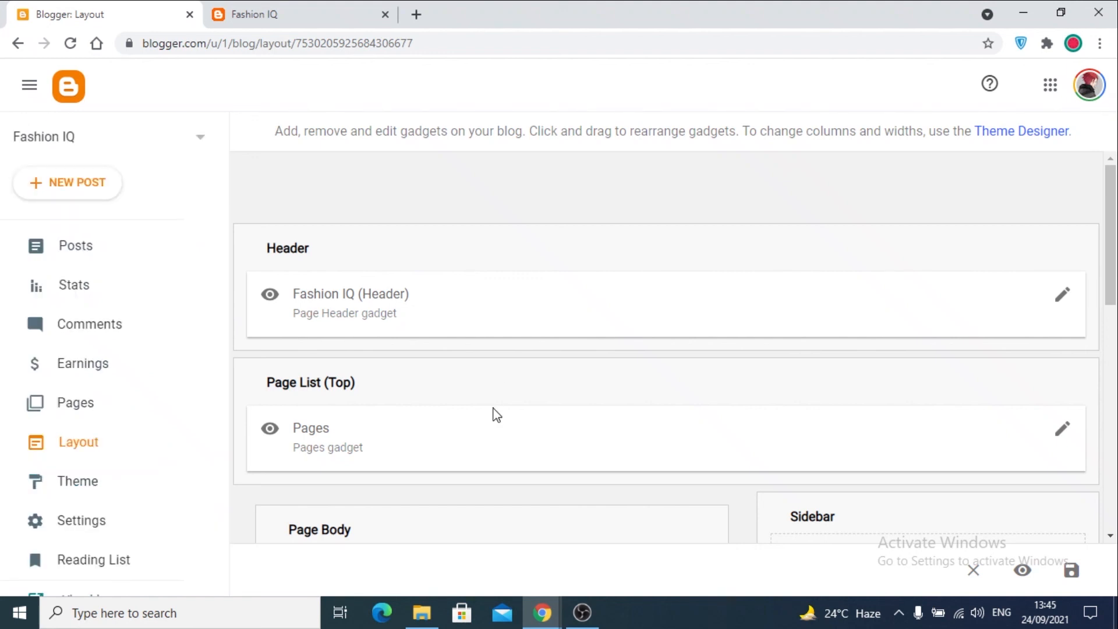
# - Switch back to the live Fashion IQ blog, then open and close its blog search field
pyautogui.click(255, 14)
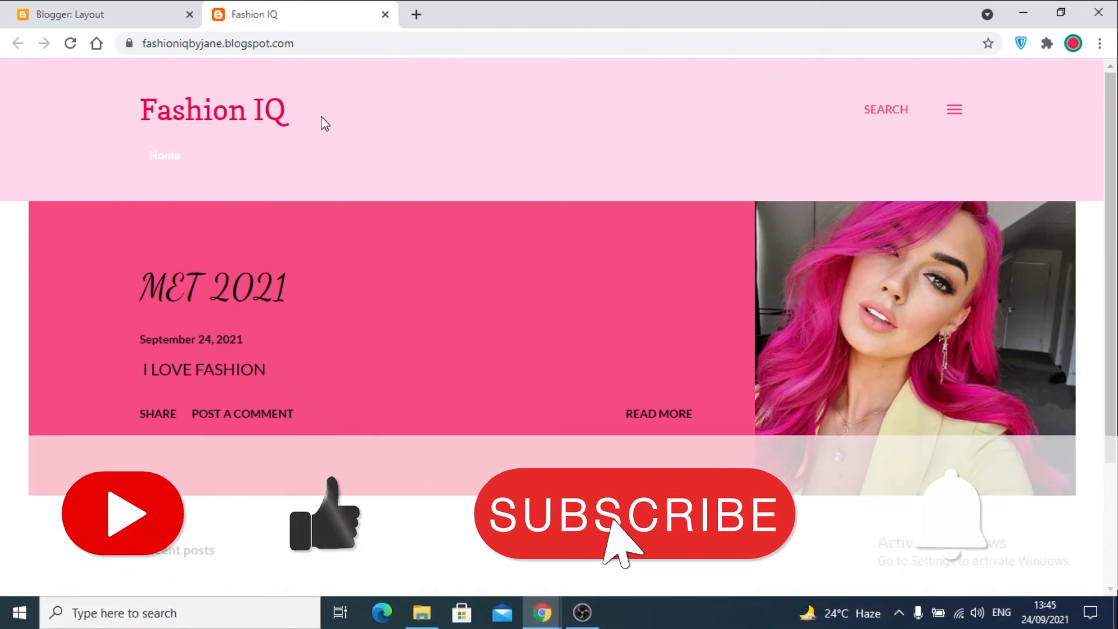
pyautogui.click(880, 115)
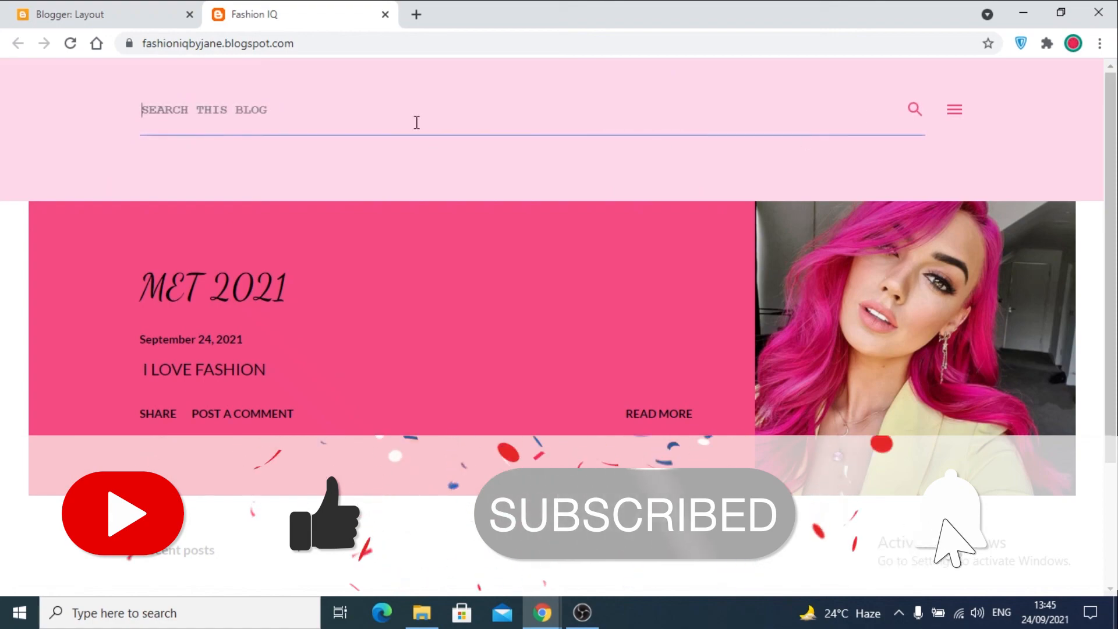
pyautogui.click(976, 121)
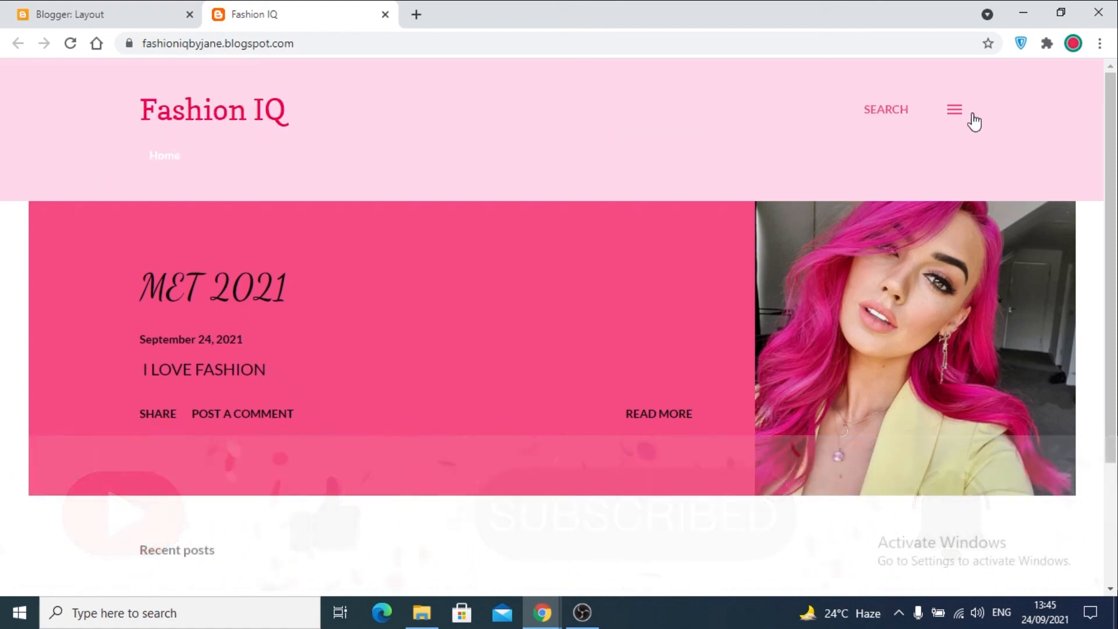